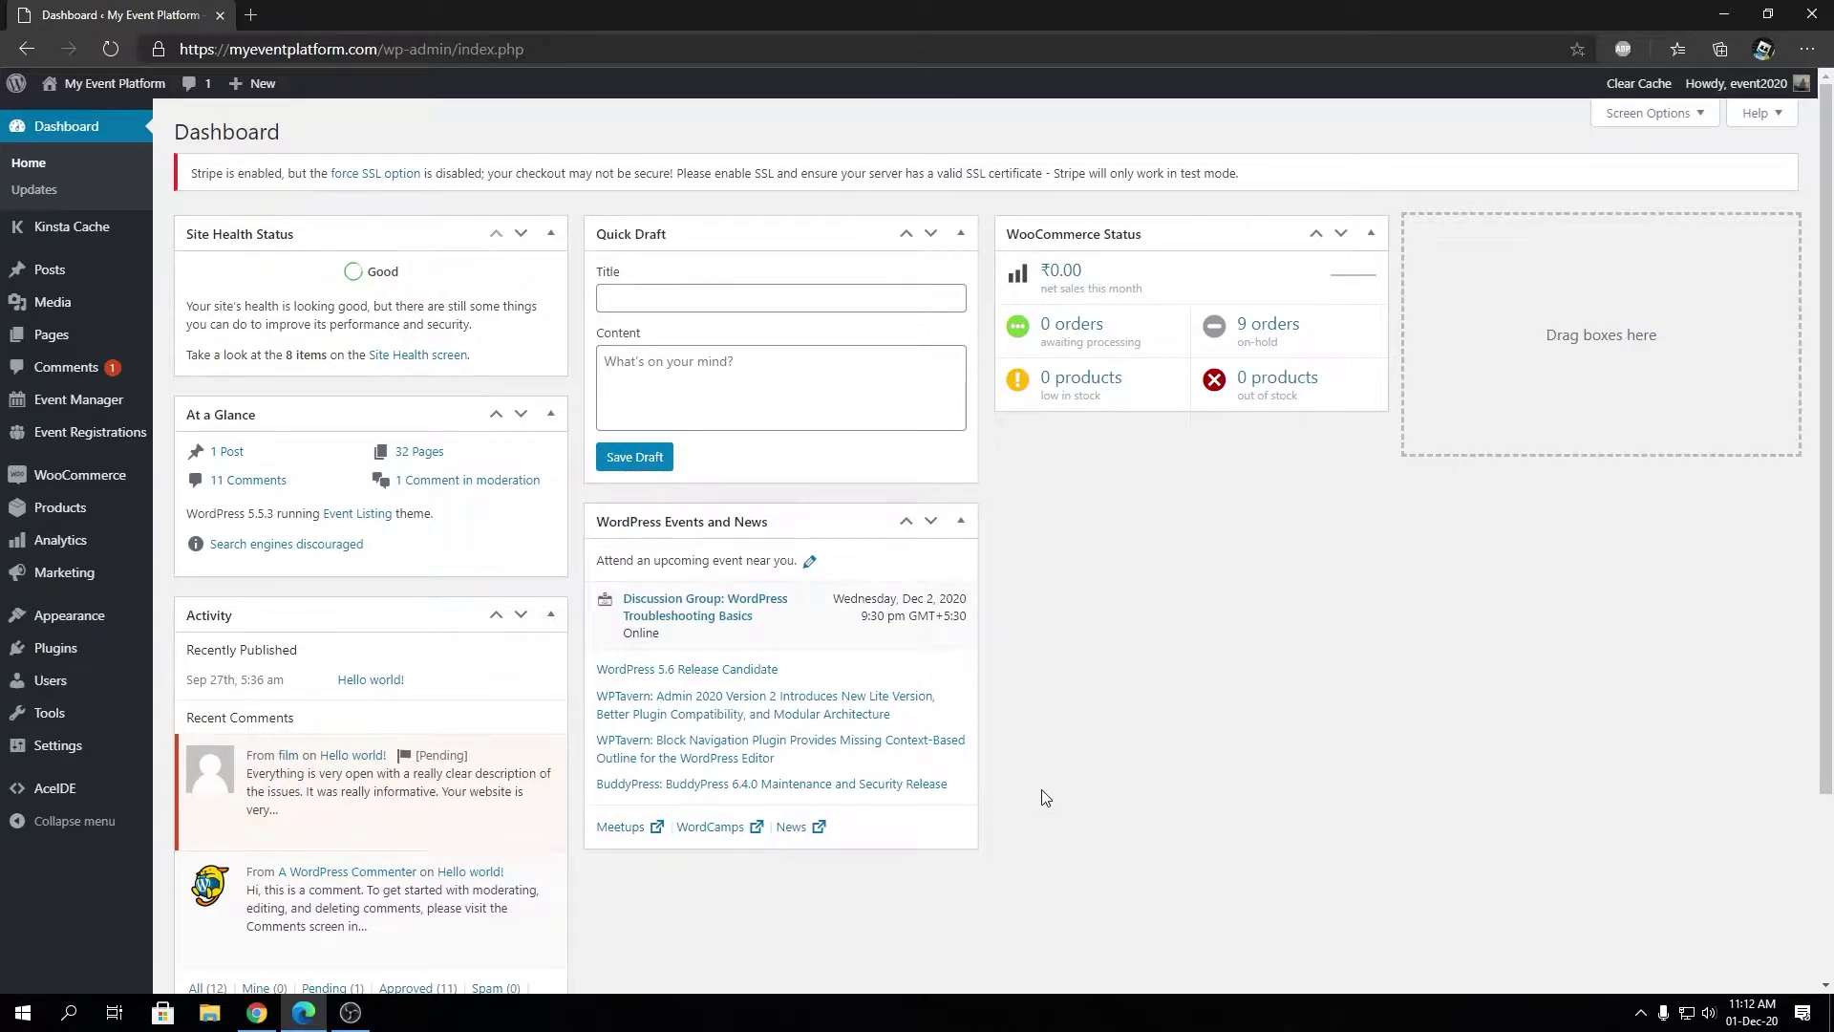
# Expand the Event Manager menu in the admin sidebar
pyautogui.moveTo(67, 409)
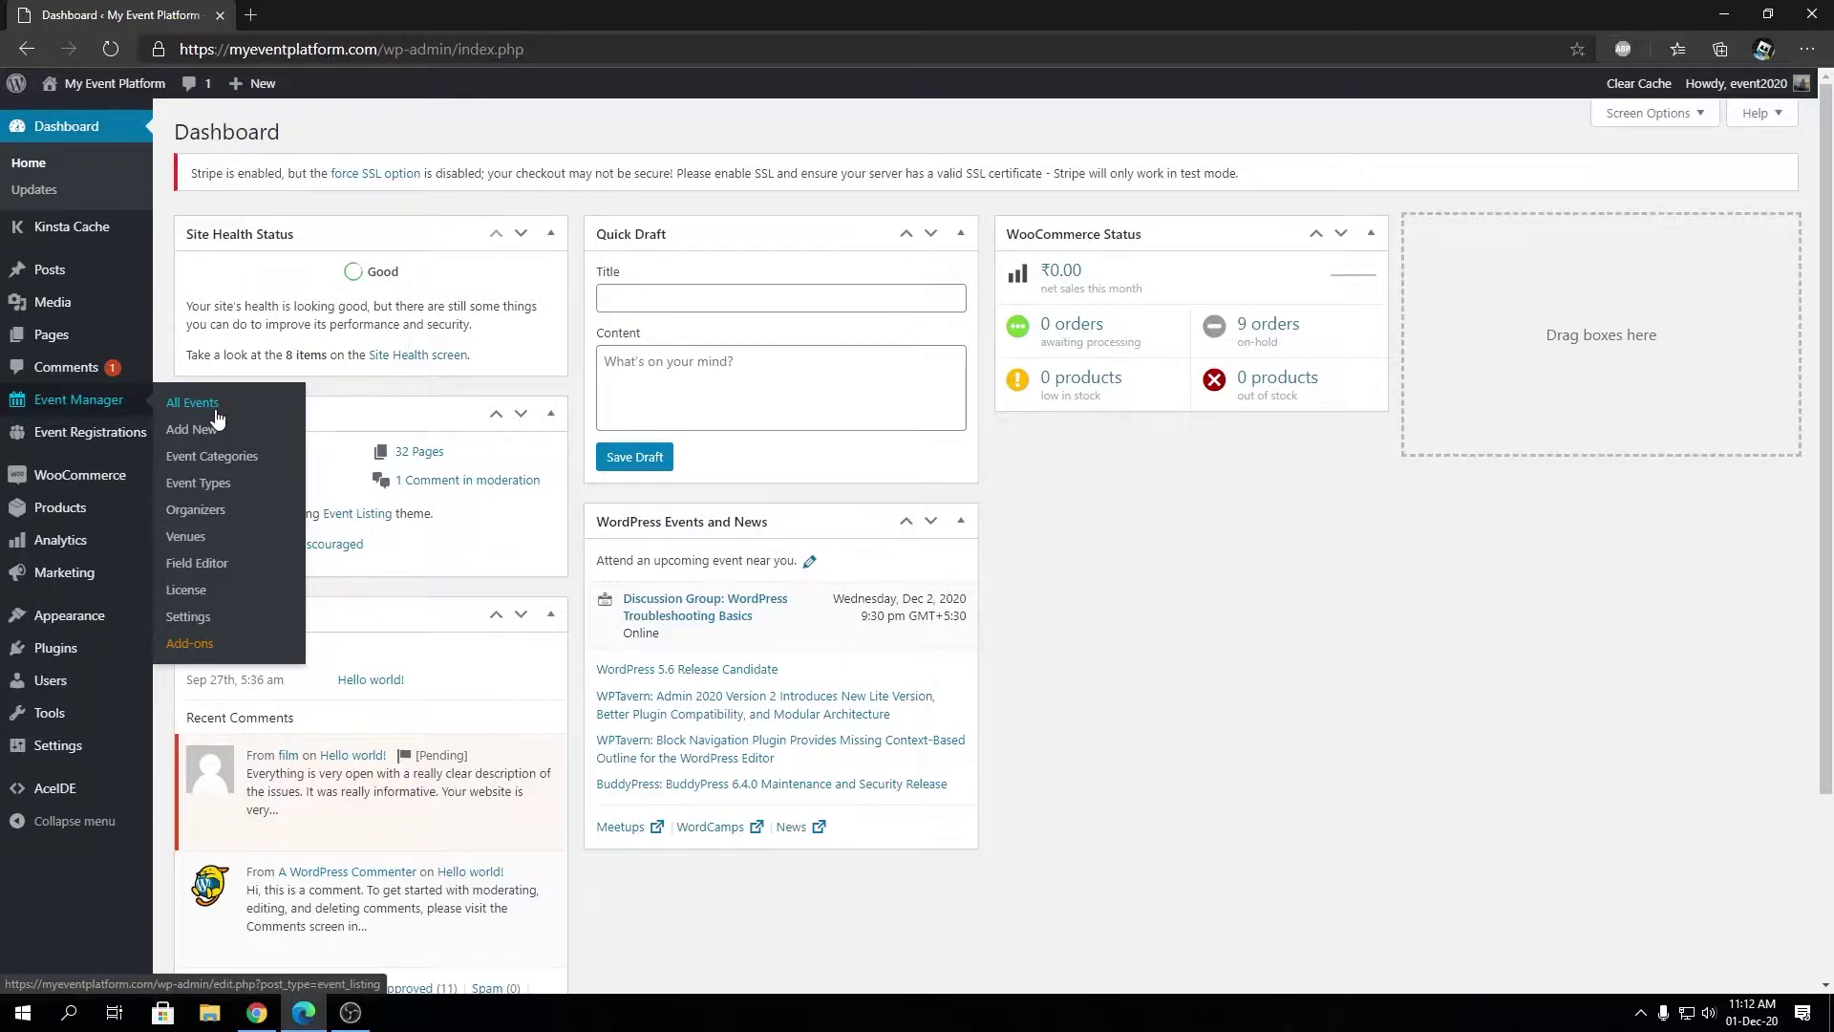
# Go to the Venues list and start a new venue
pyautogui.click(186, 537)
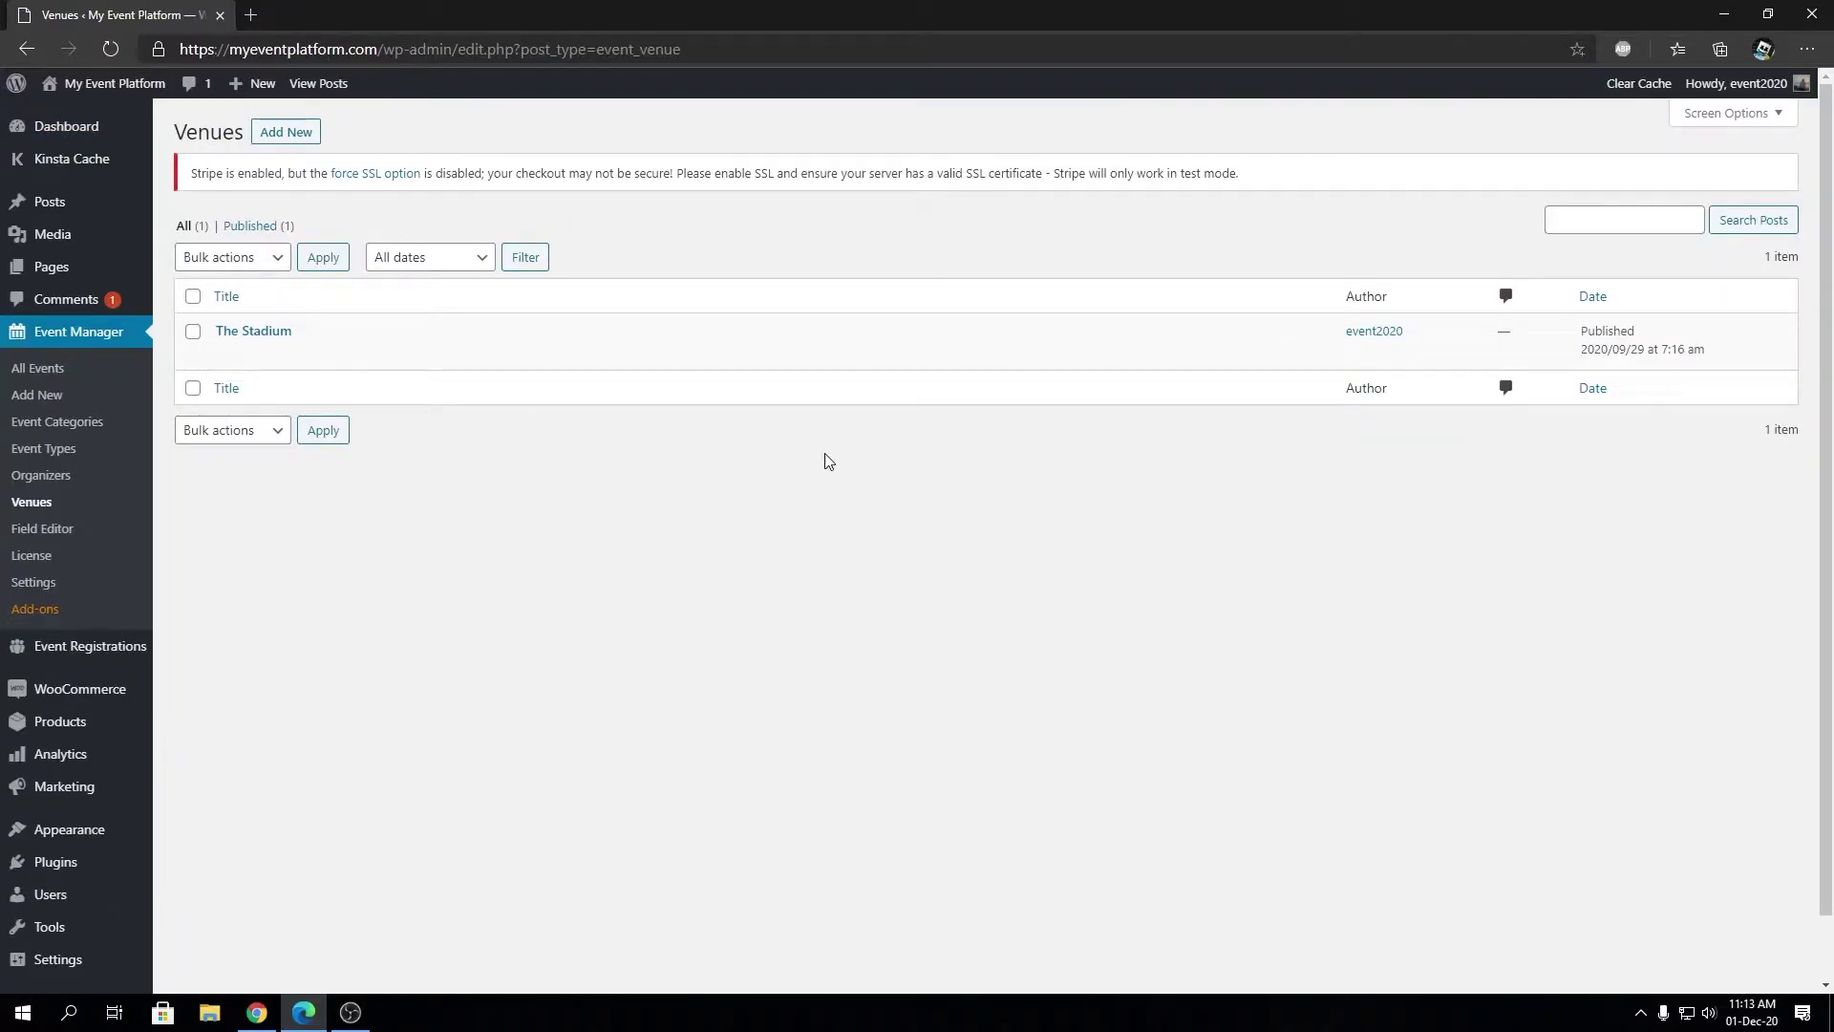
pyautogui.moveTo(480, 356)
pyautogui.click(310, 137)
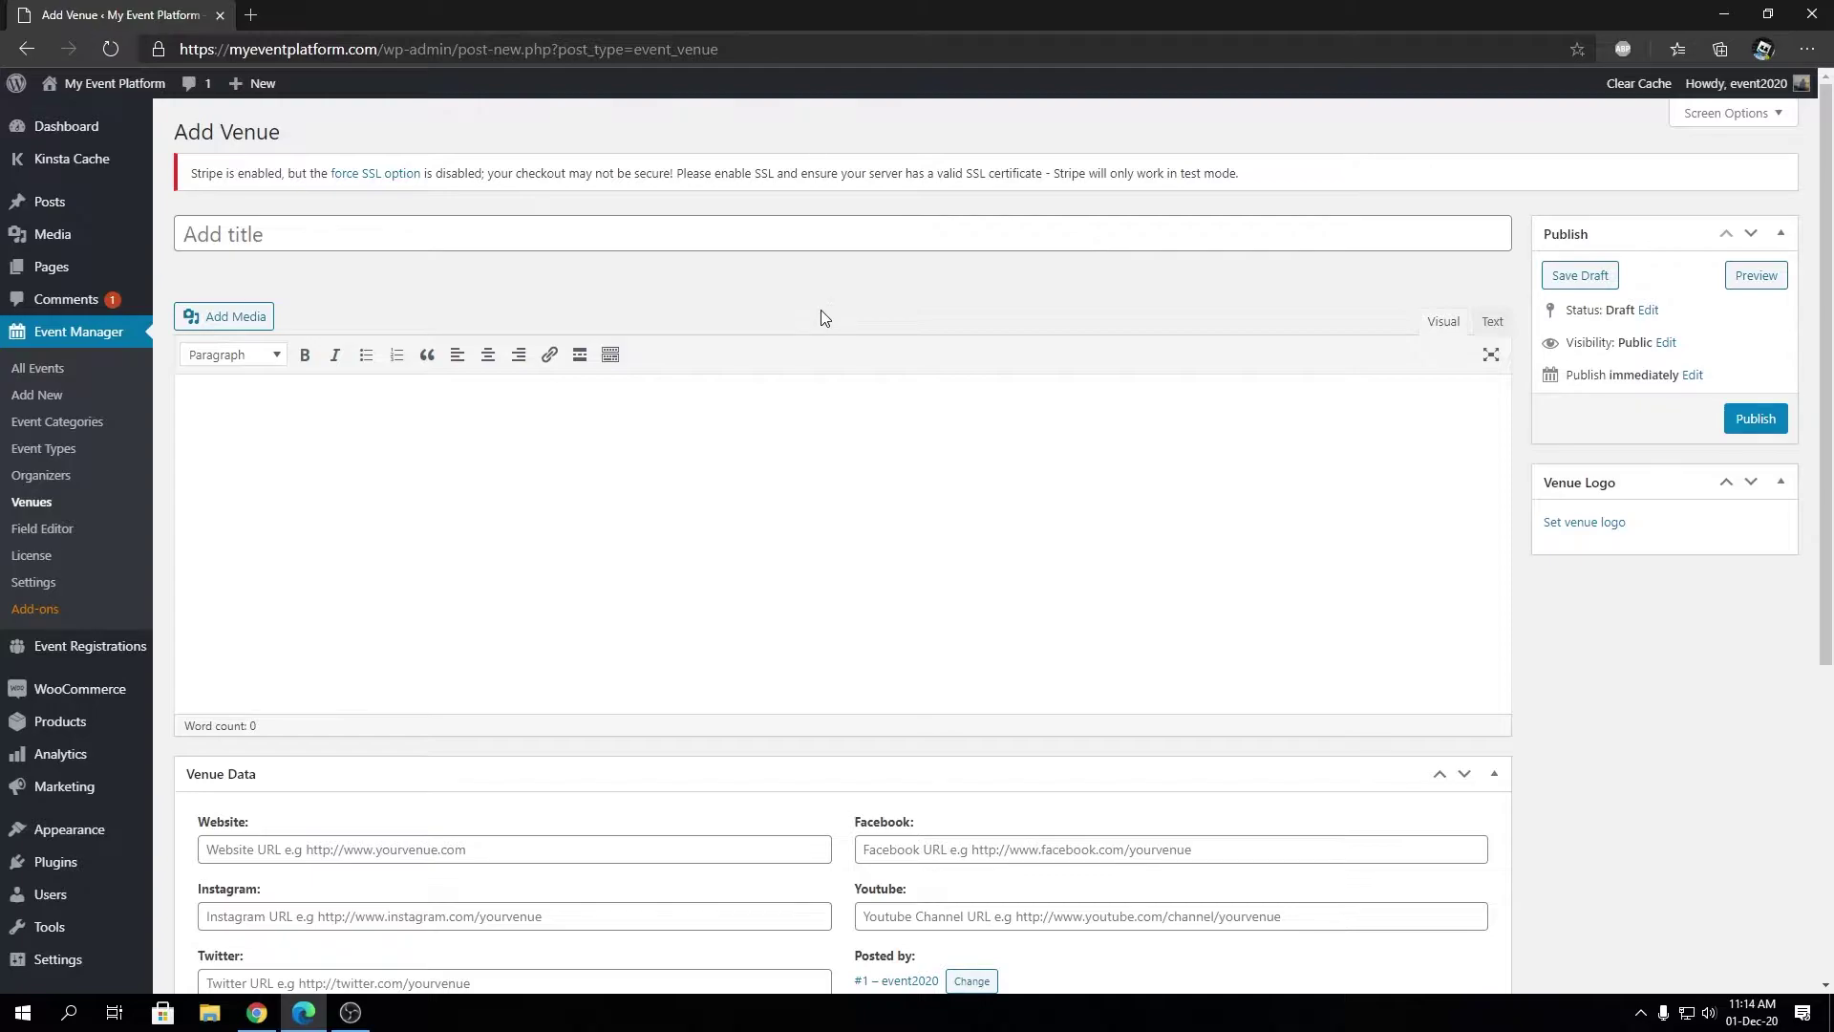
# Title the venue 'The Ground' with the description 'The awesome venue'
pyautogui.click(827, 240)
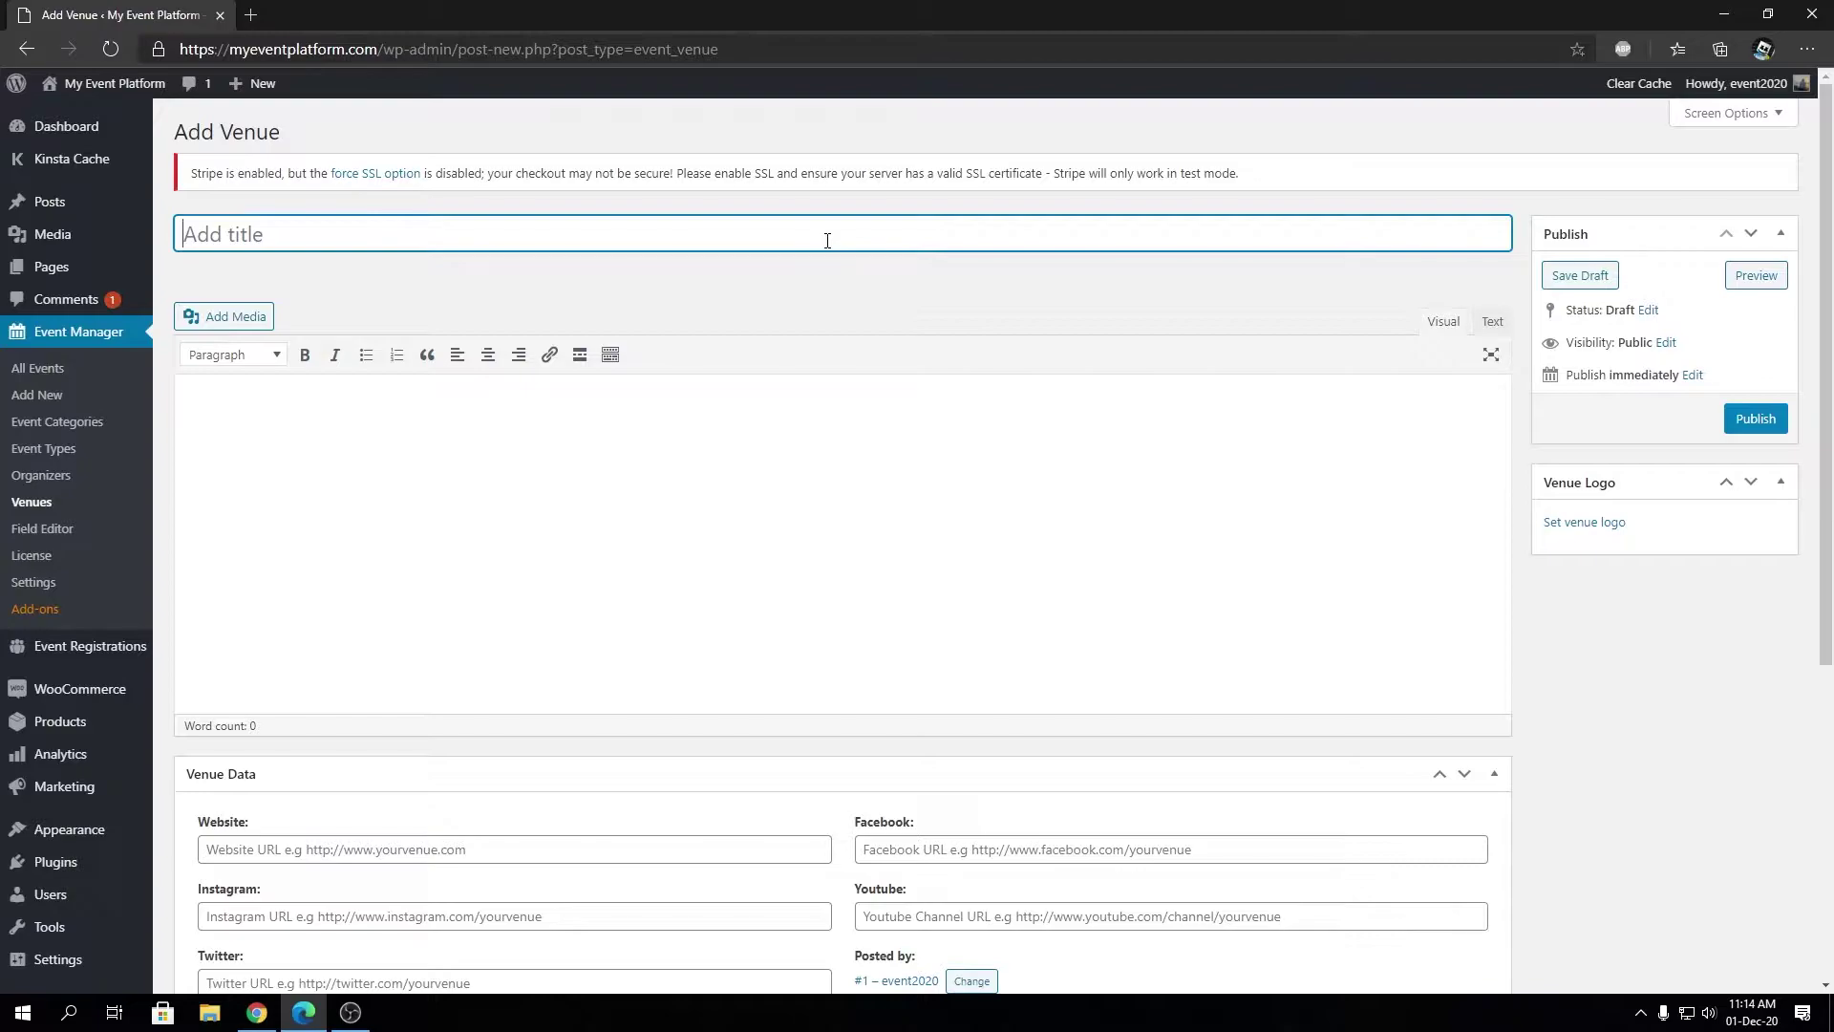
pyautogui.write('The Ground')
pyautogui.click(787, 597)
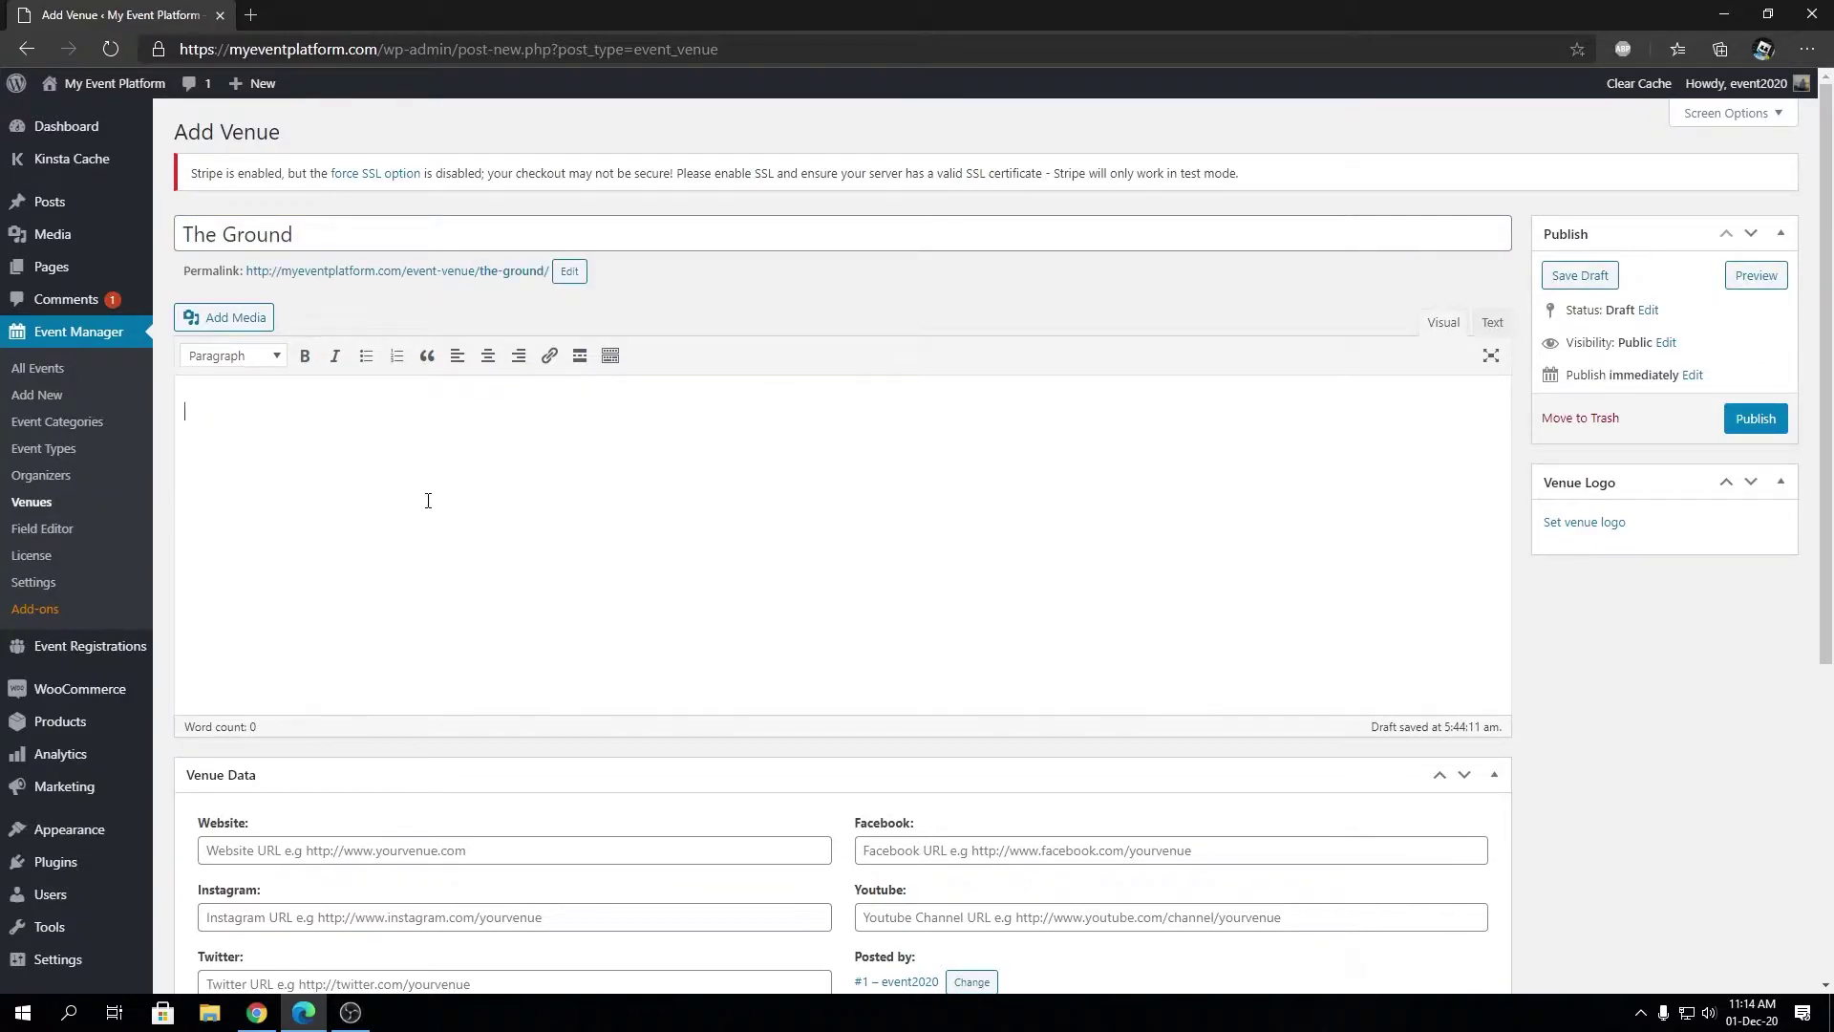
pyautogui.write('The awesome venue')
# Look over the website and social link fields, then bring up the venue logo picker
pyautogui.scroll(-5, 544, 537)
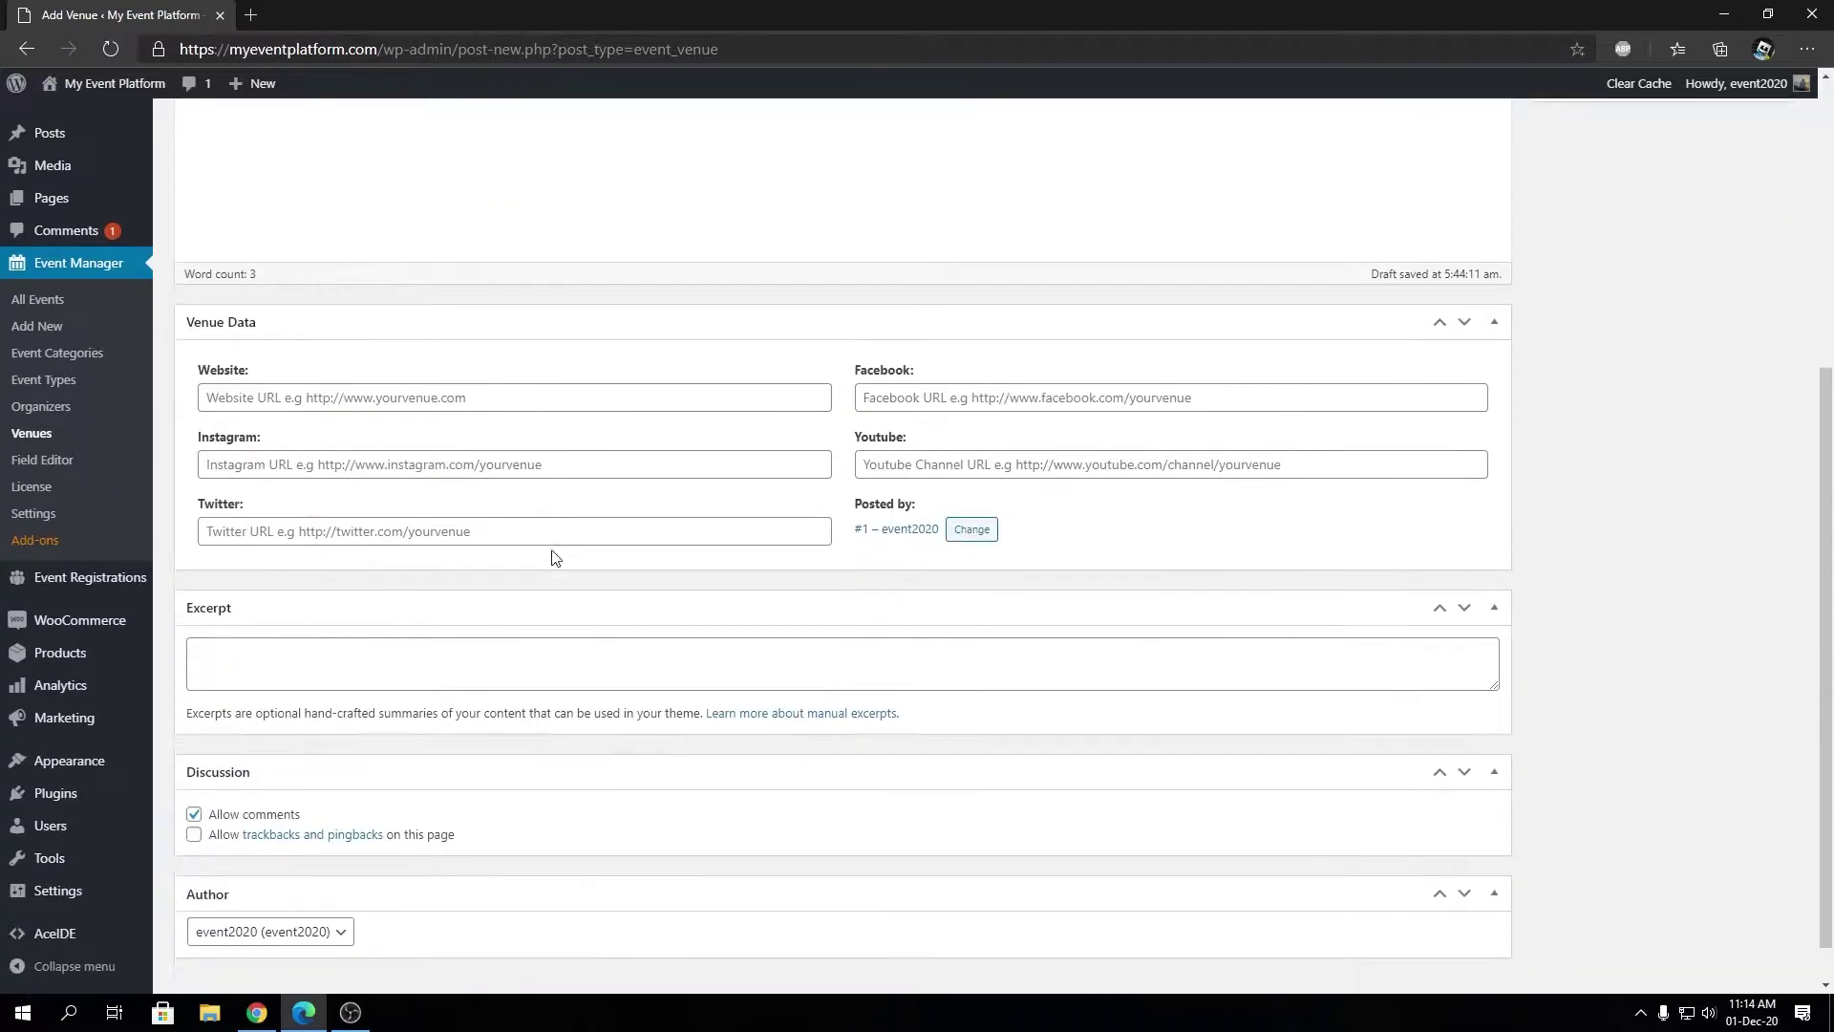
pyautogui.click(311, 357)
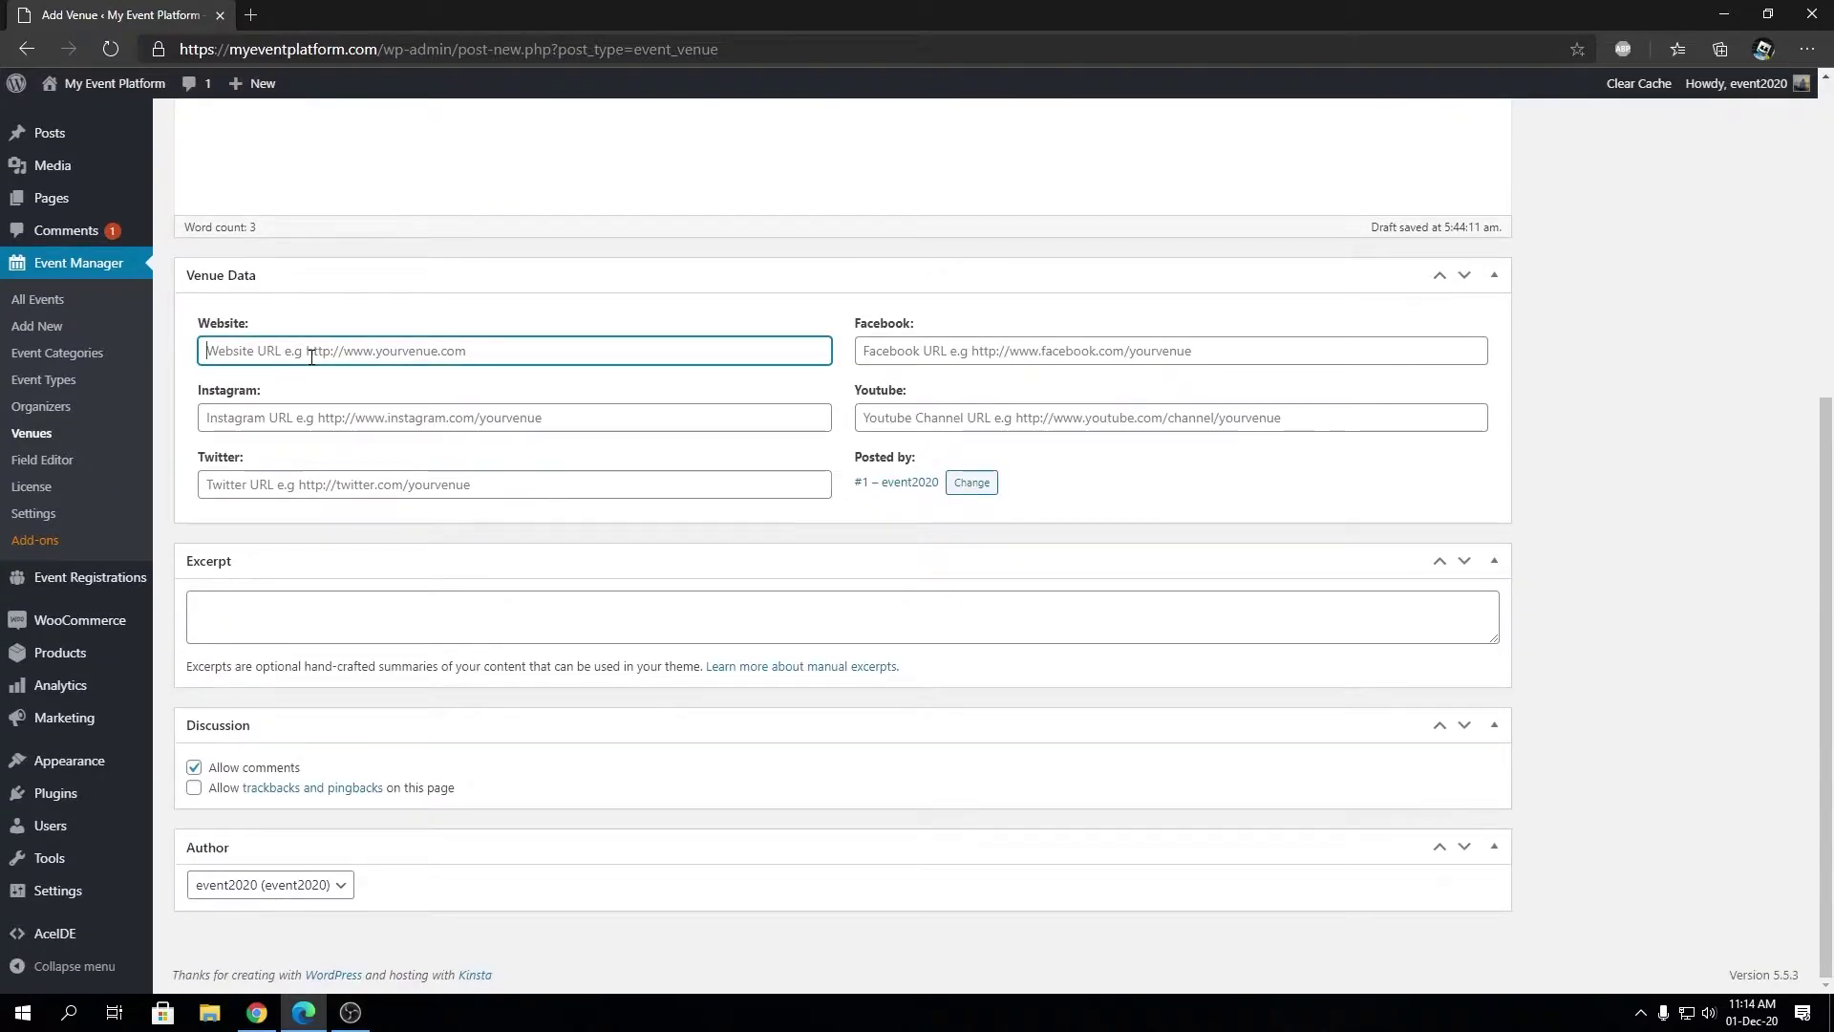
pyautogui.click(953, 359)
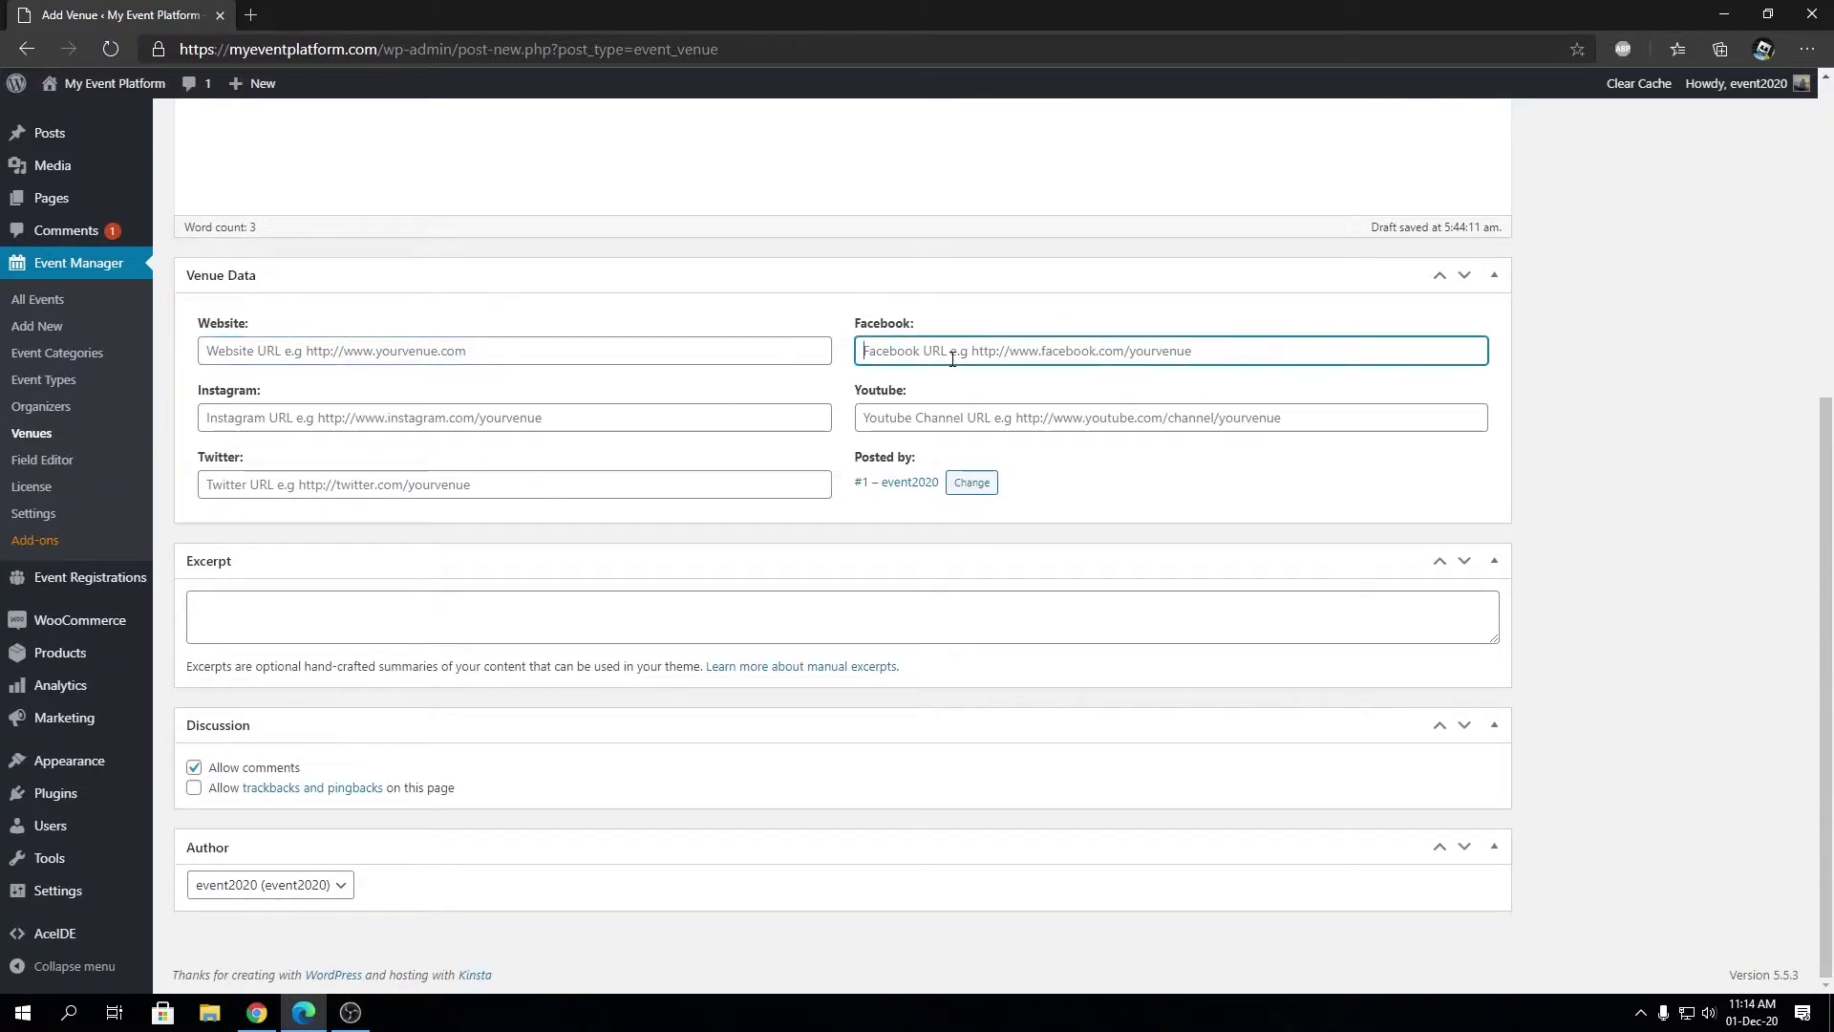
pyautogui.click(940, 418)
pyautogui.click(823, 425)
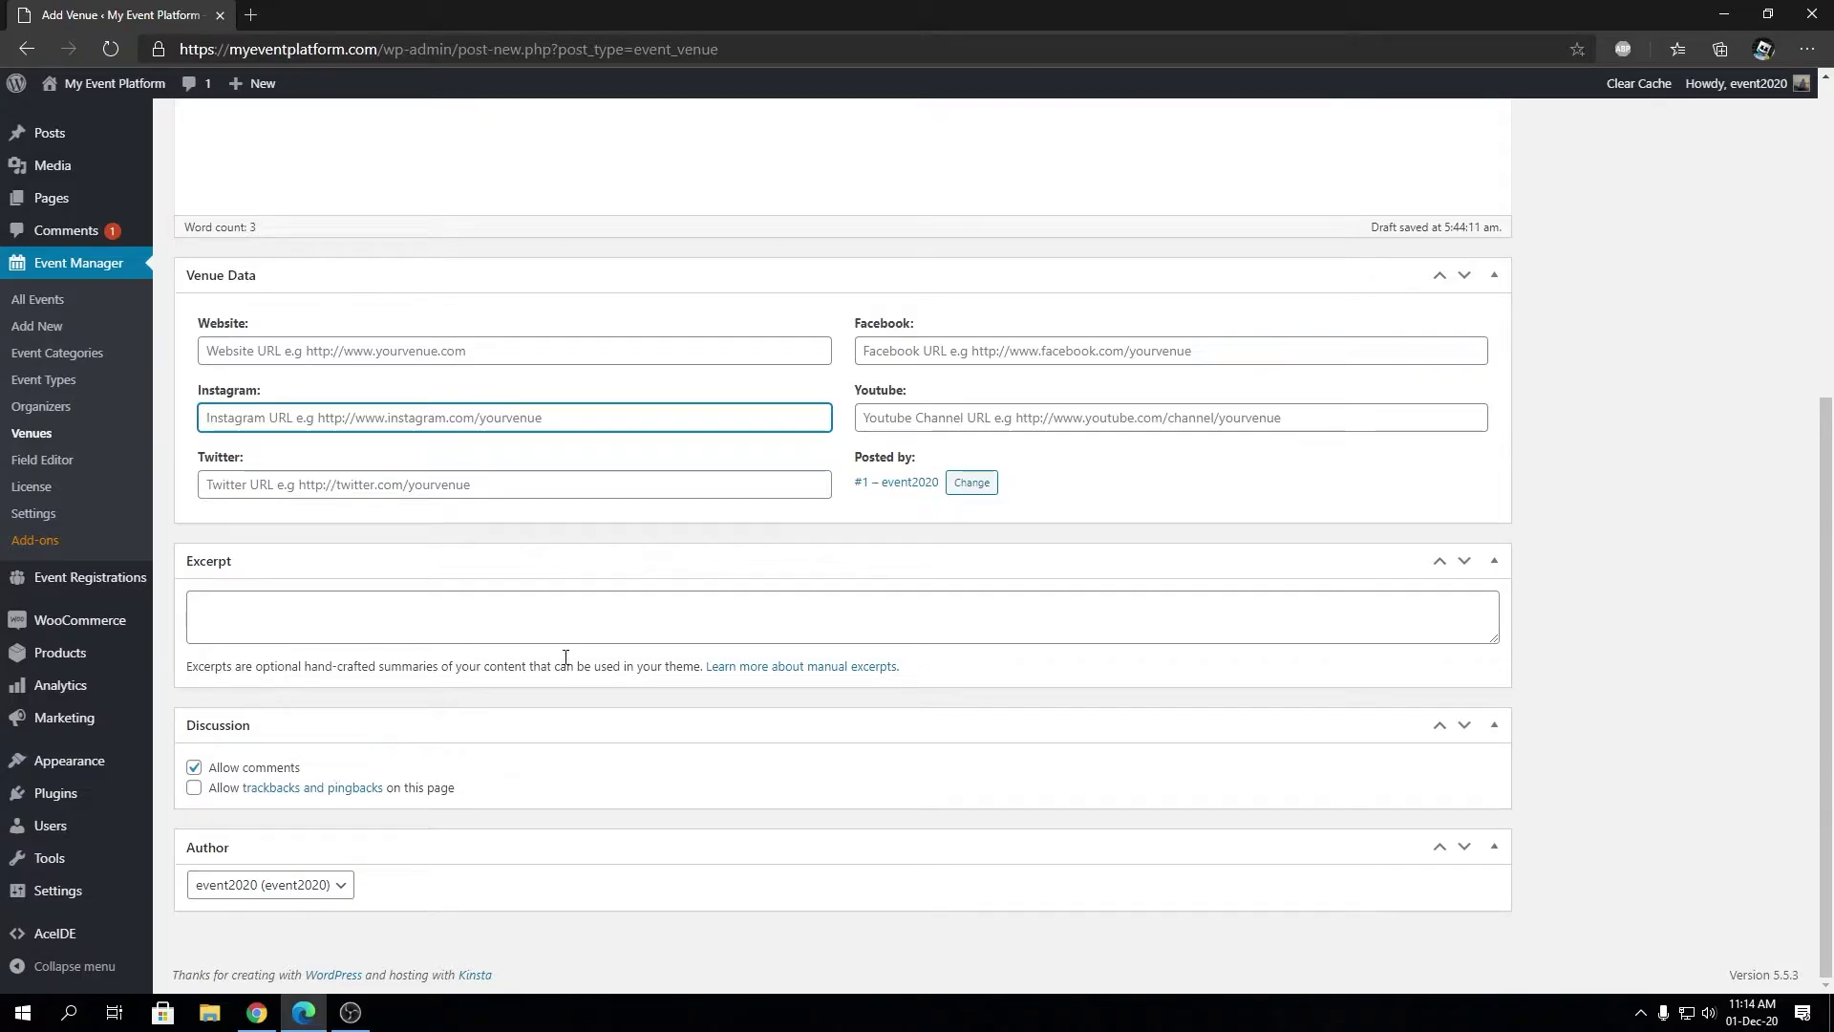
pyautogui.scroll(4, 563, 655)
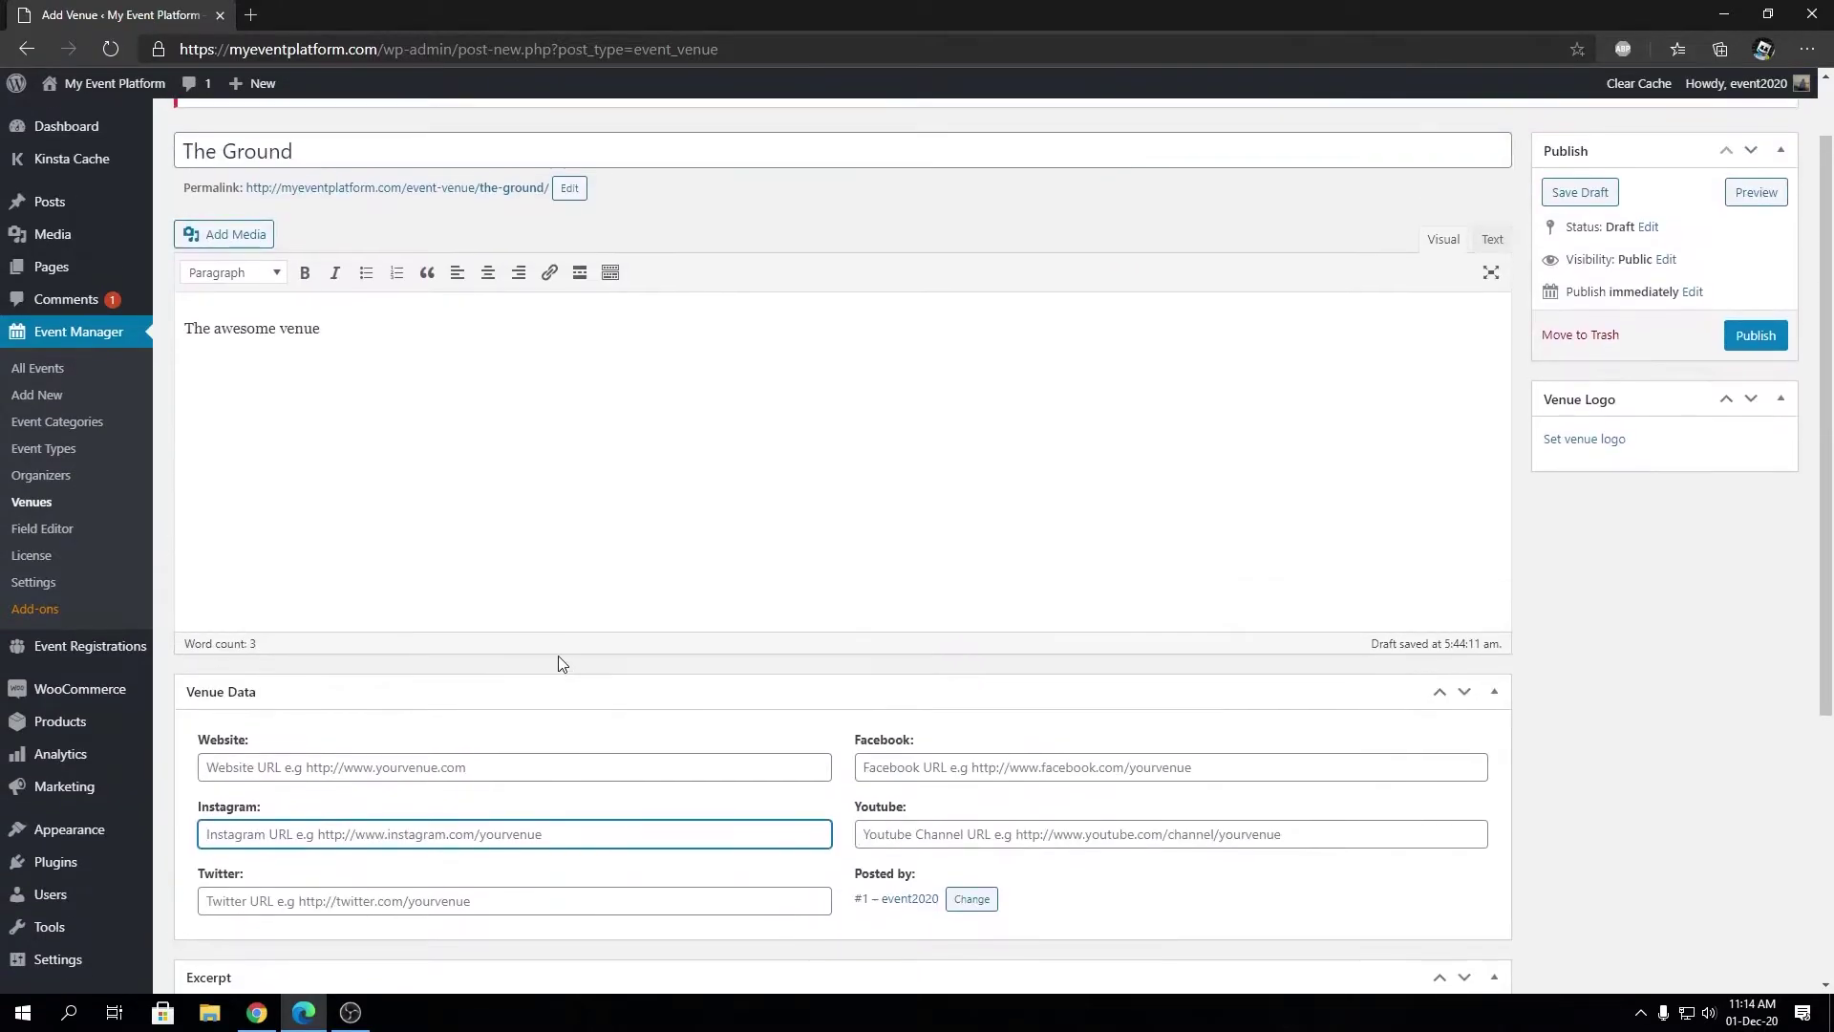
pyautogui.click(344, 153)
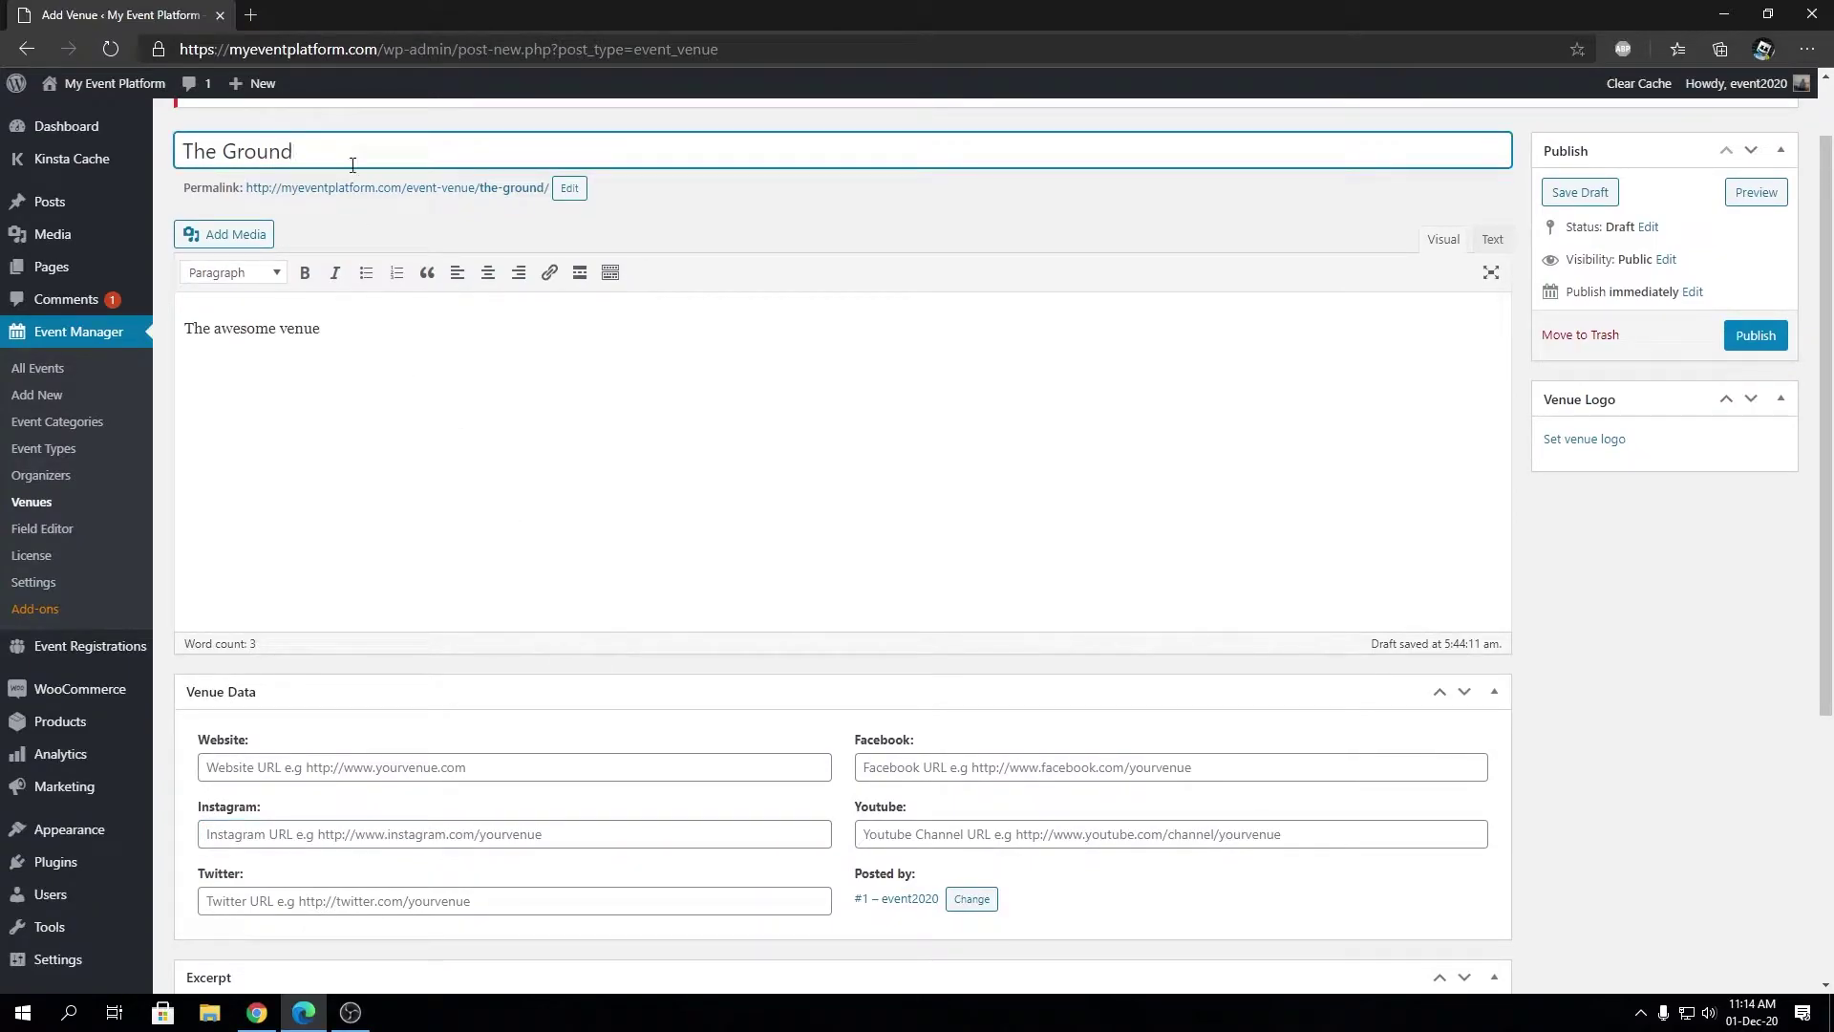
pyautogui.click(429, 433)
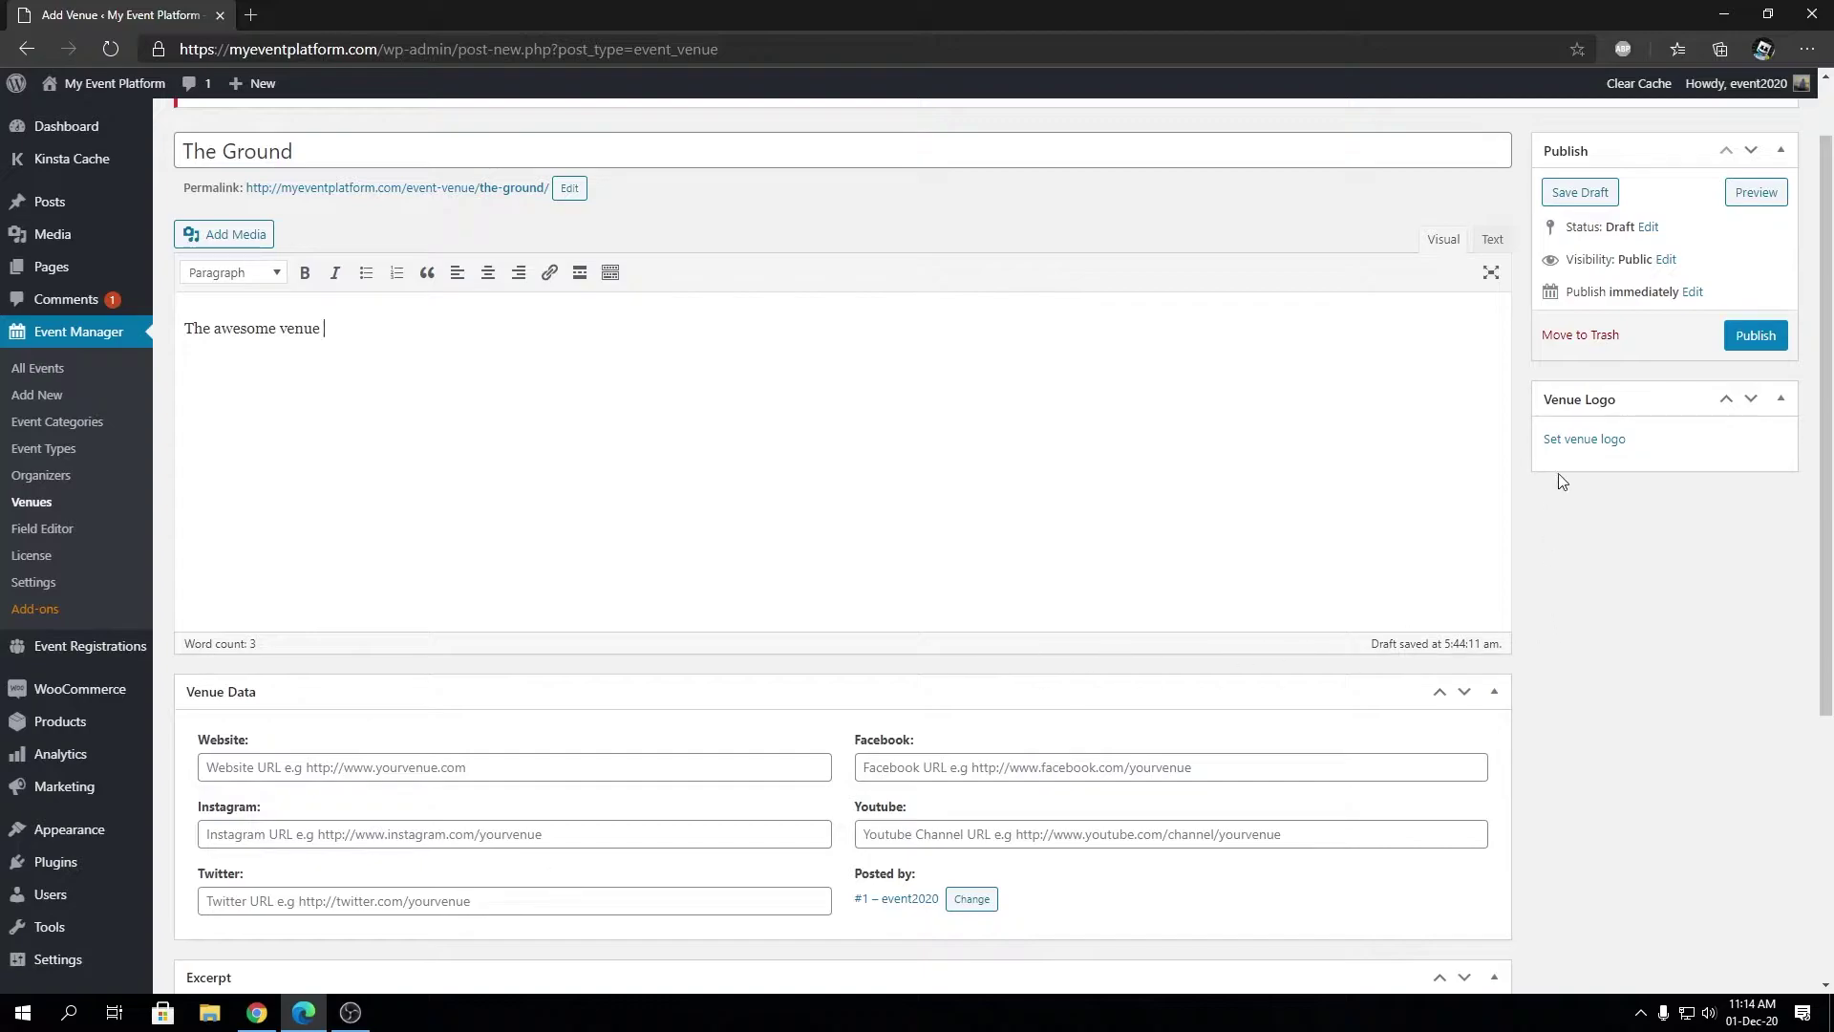
pyautogui.click(1574, 449)
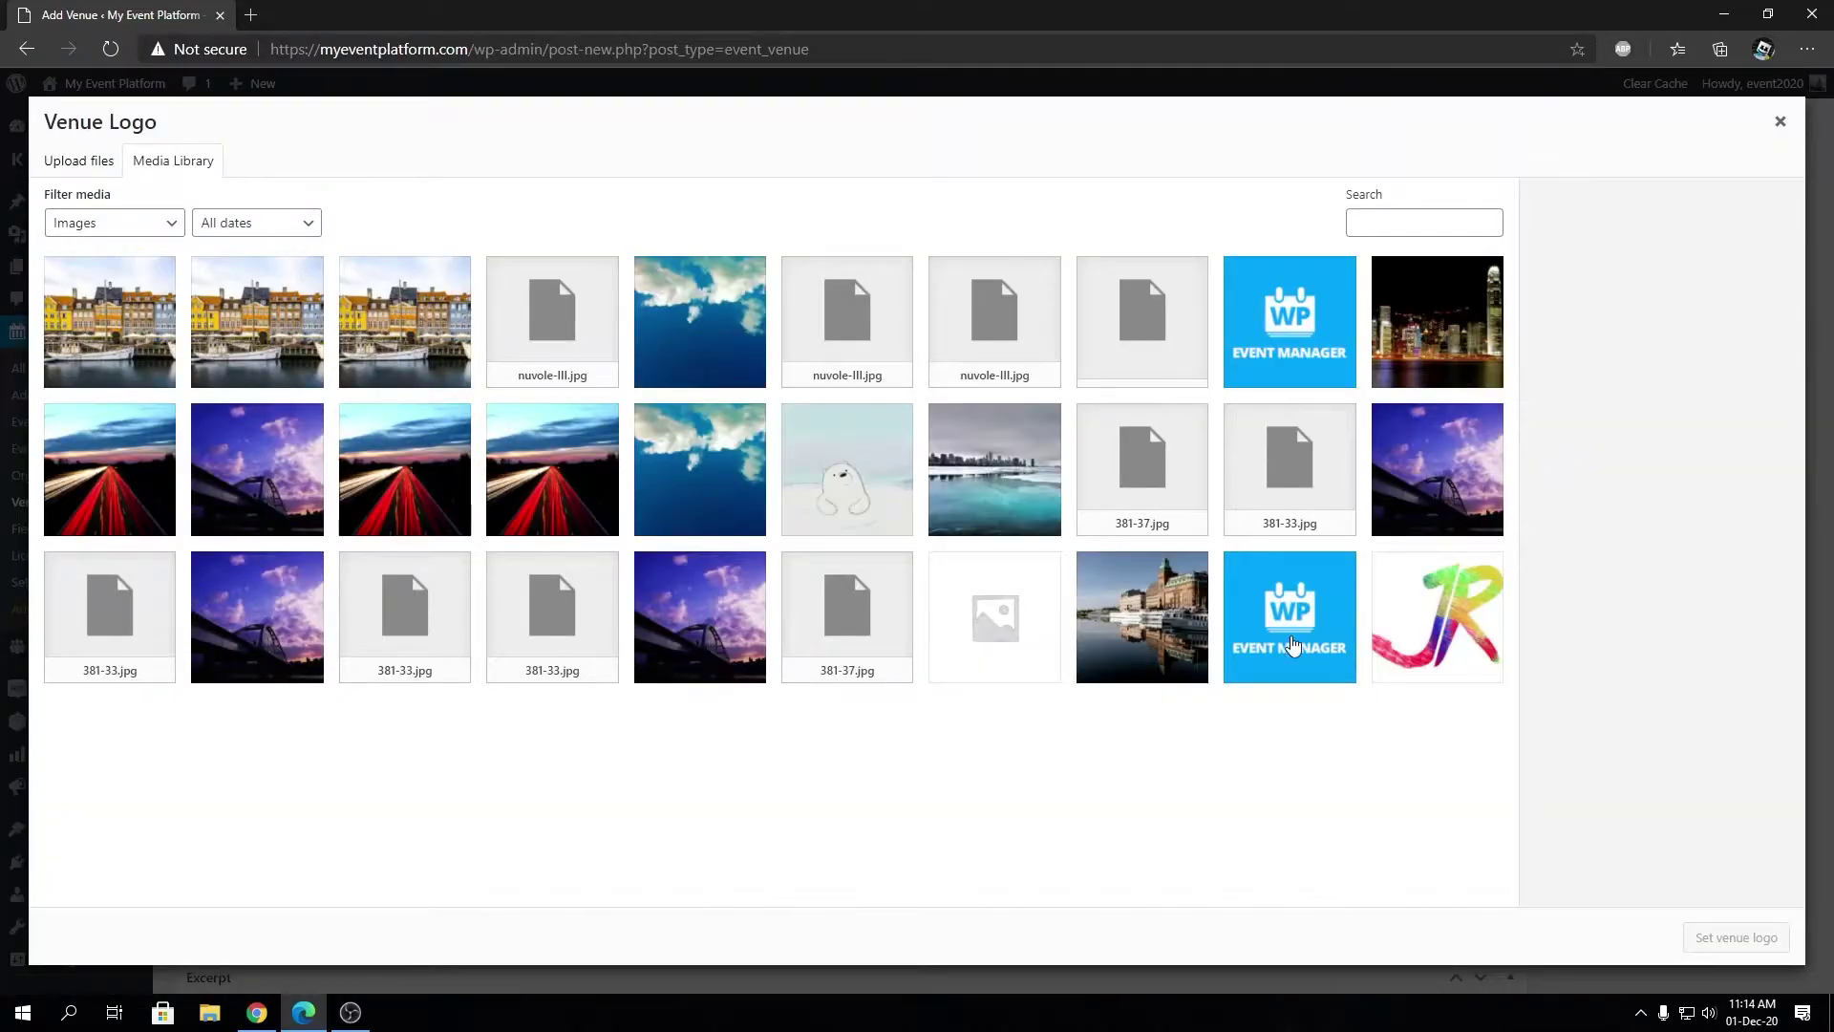
# Publish The Ground with the WP Event Manager image as its logo, then return to Venues
pyautogui.click(1290, 617)
pyautogui.click(1755, 949)
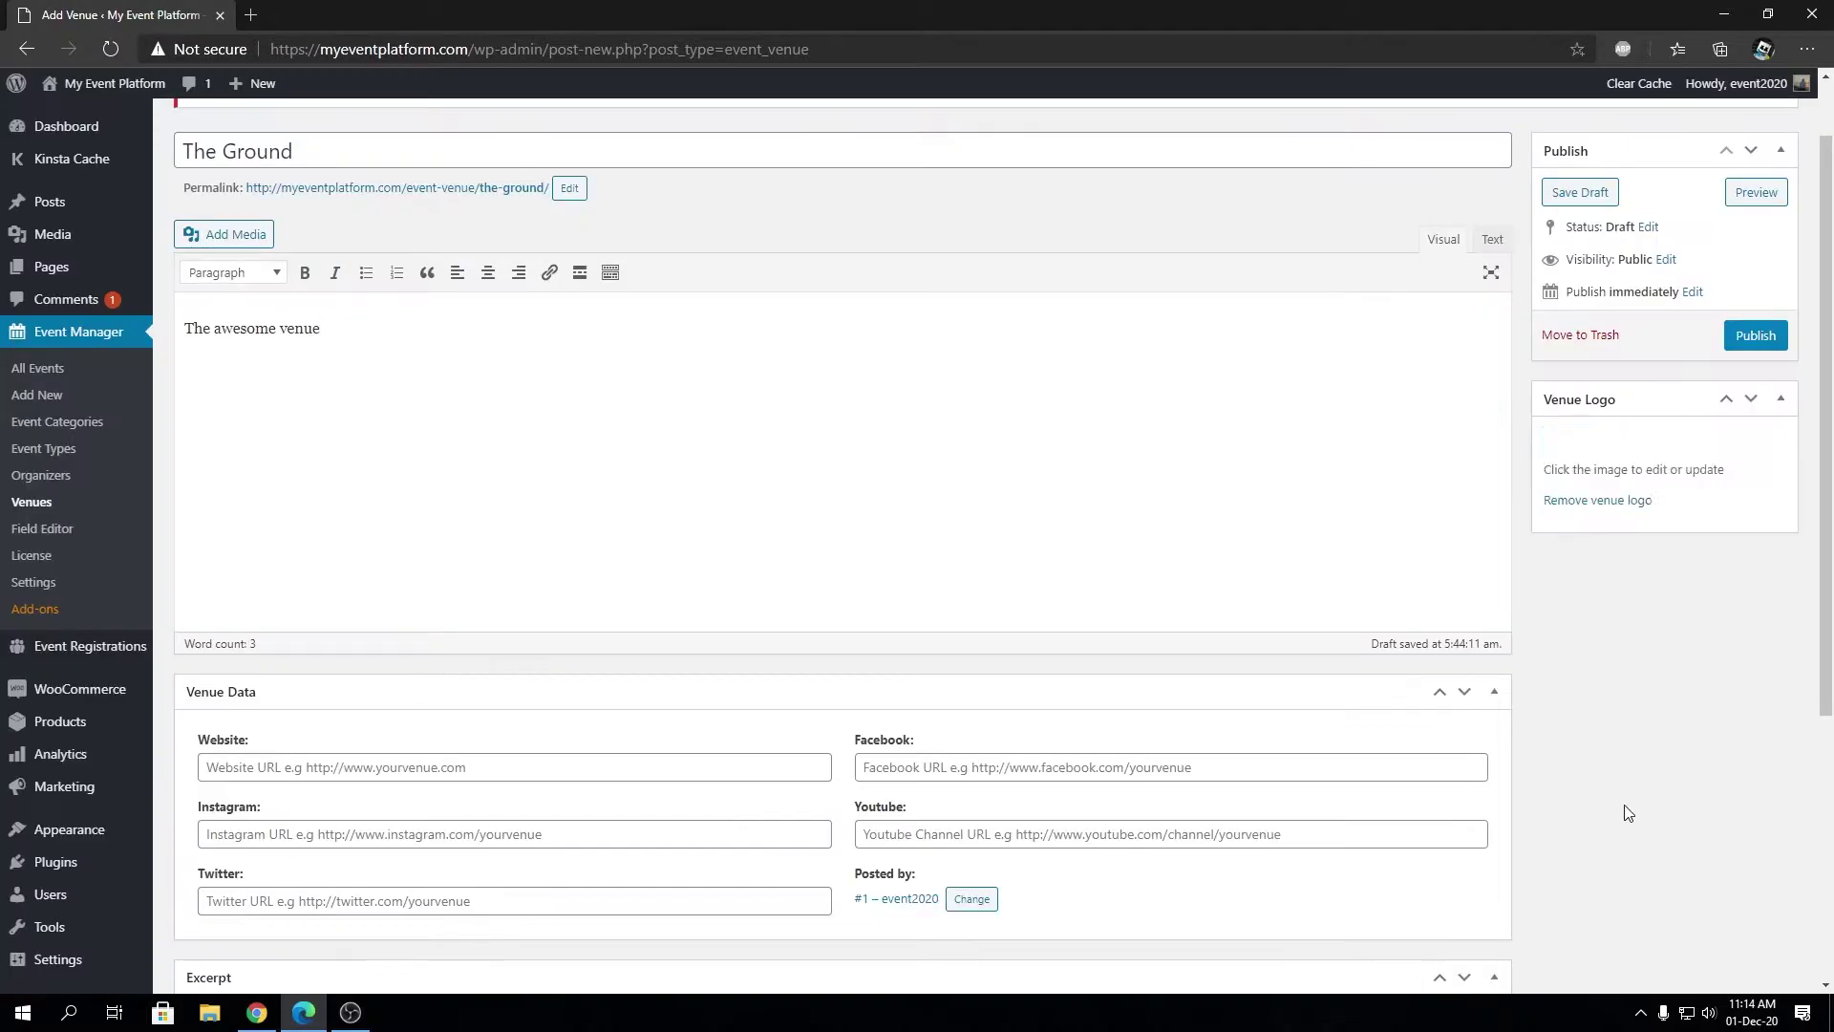
pyautogui.click(1756, 342)
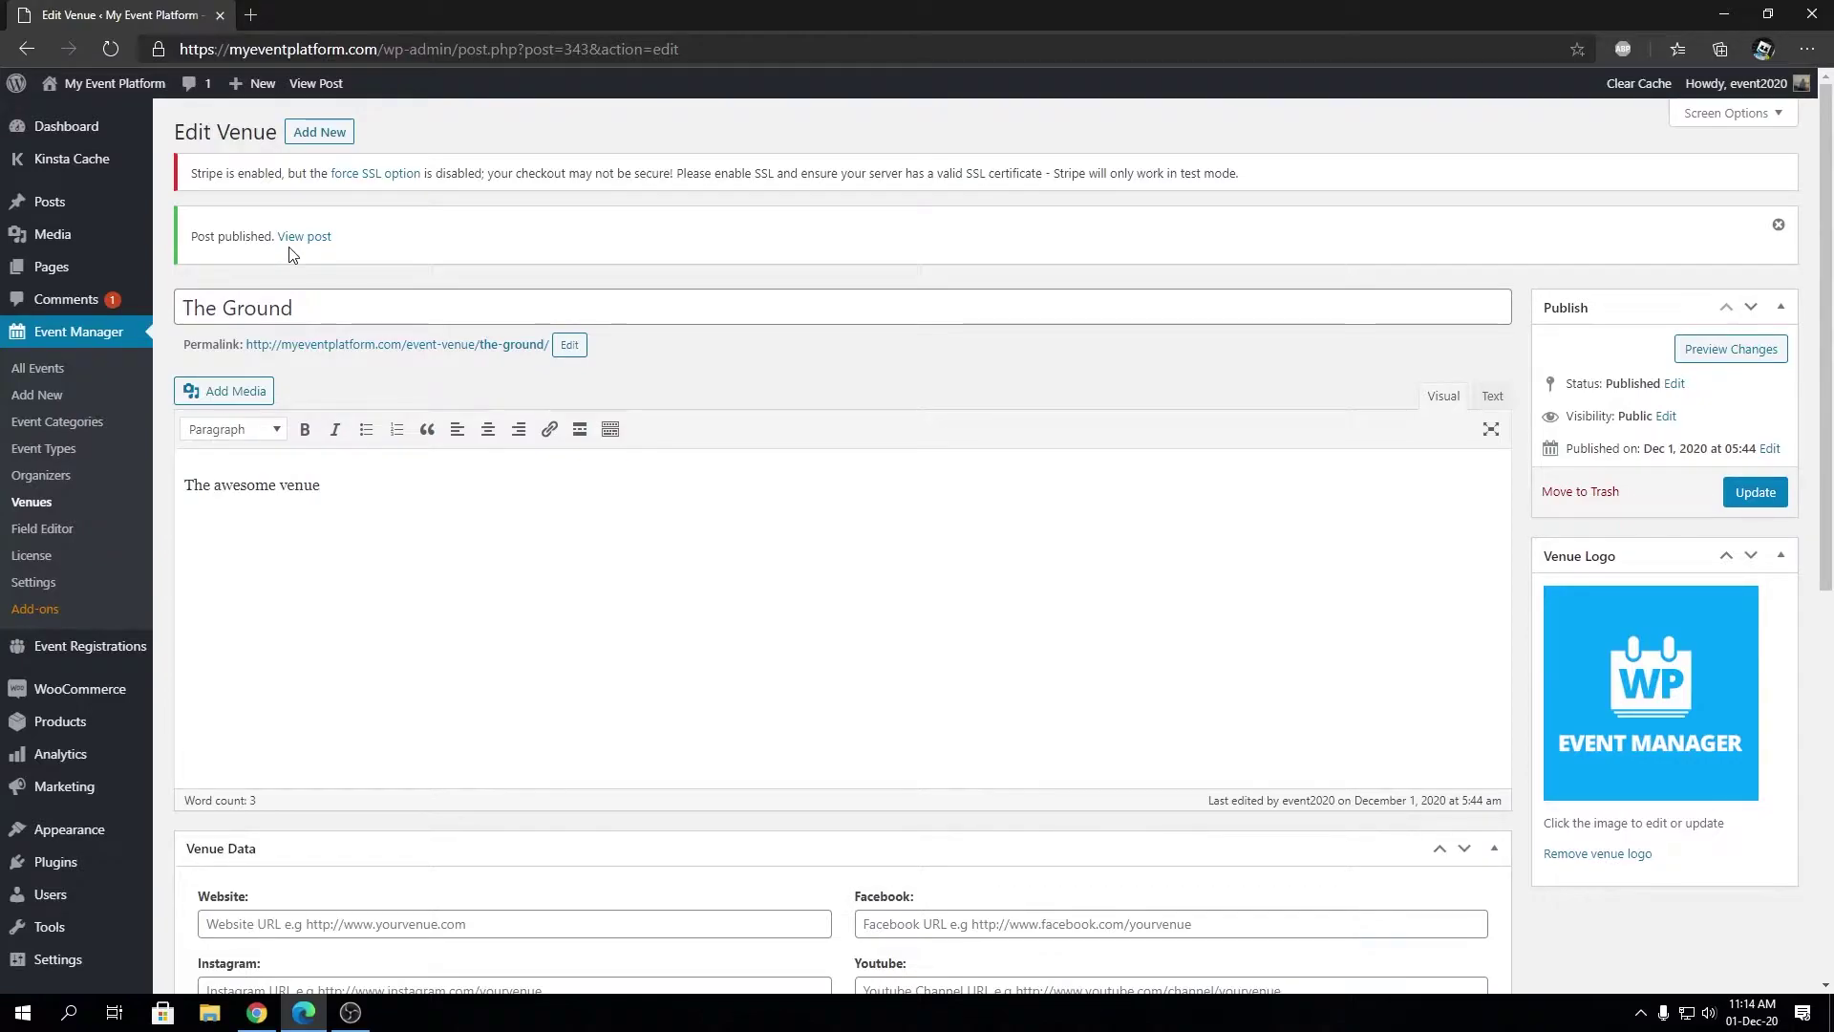
pyautogui.click(48, 511)
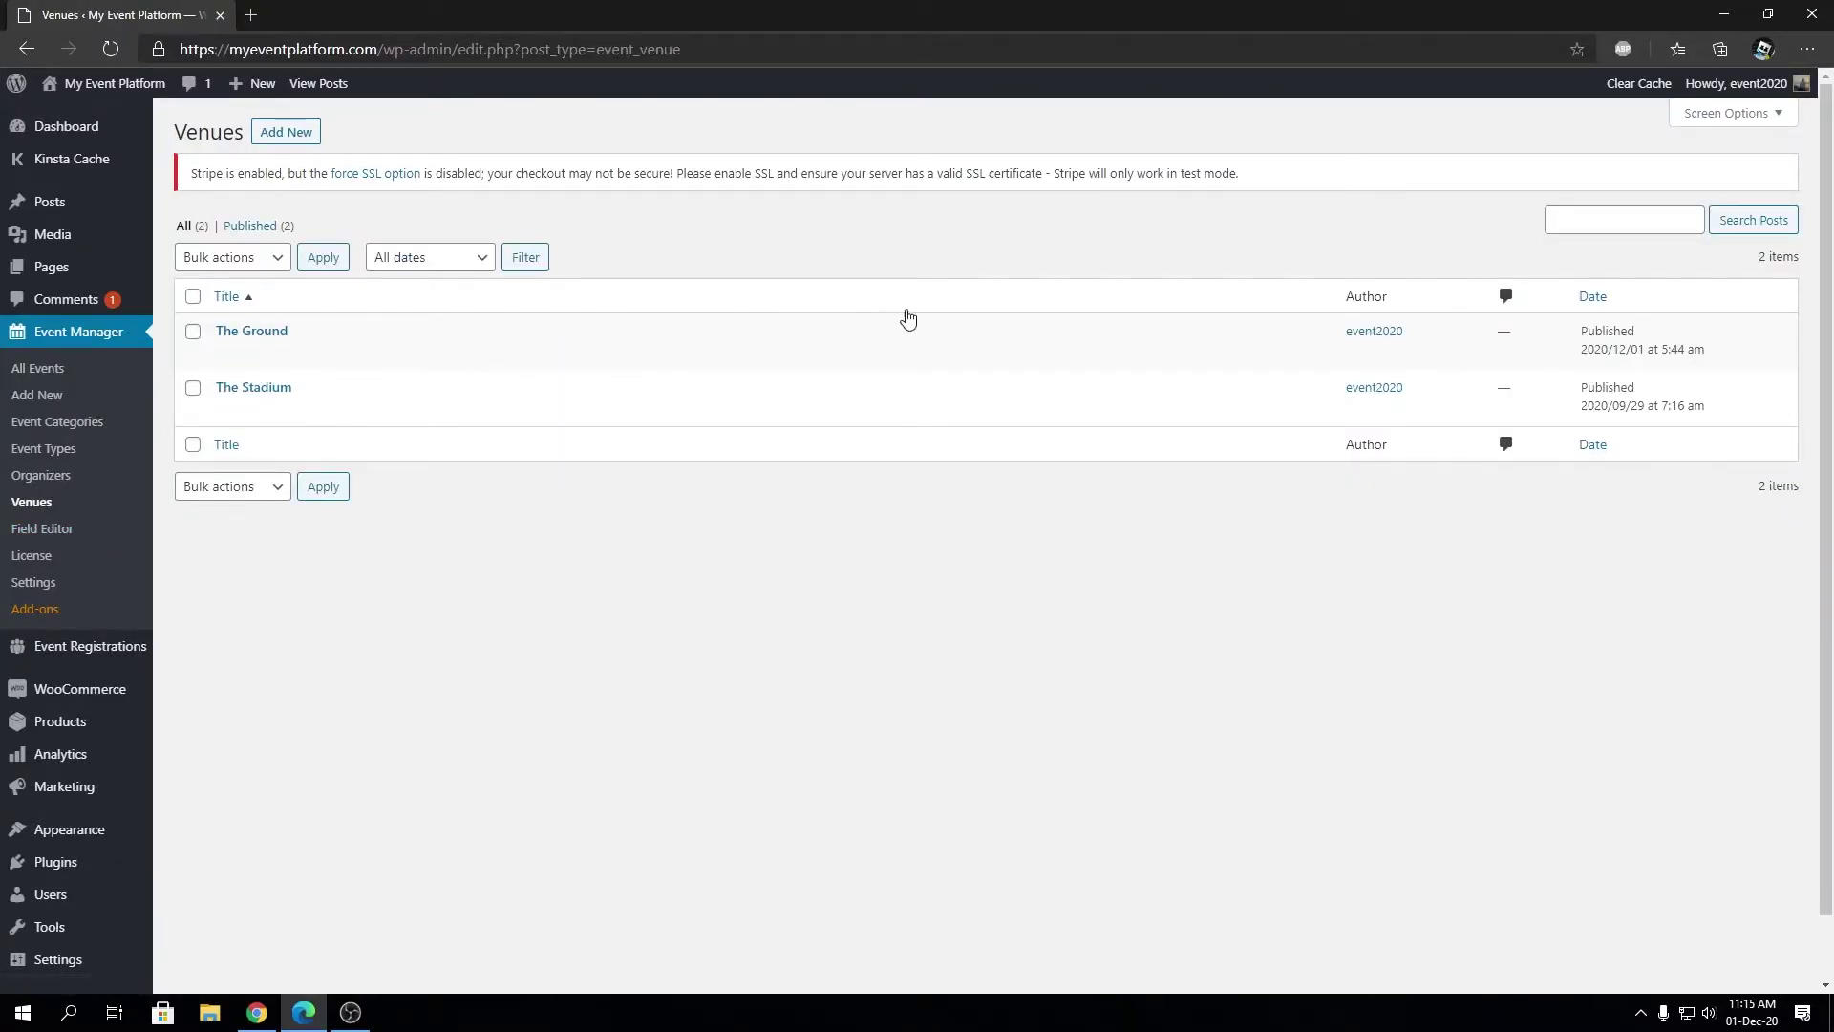
# Create a new event and choose The Ground as its venue under Event Data
pyautogui.click(39, 394)
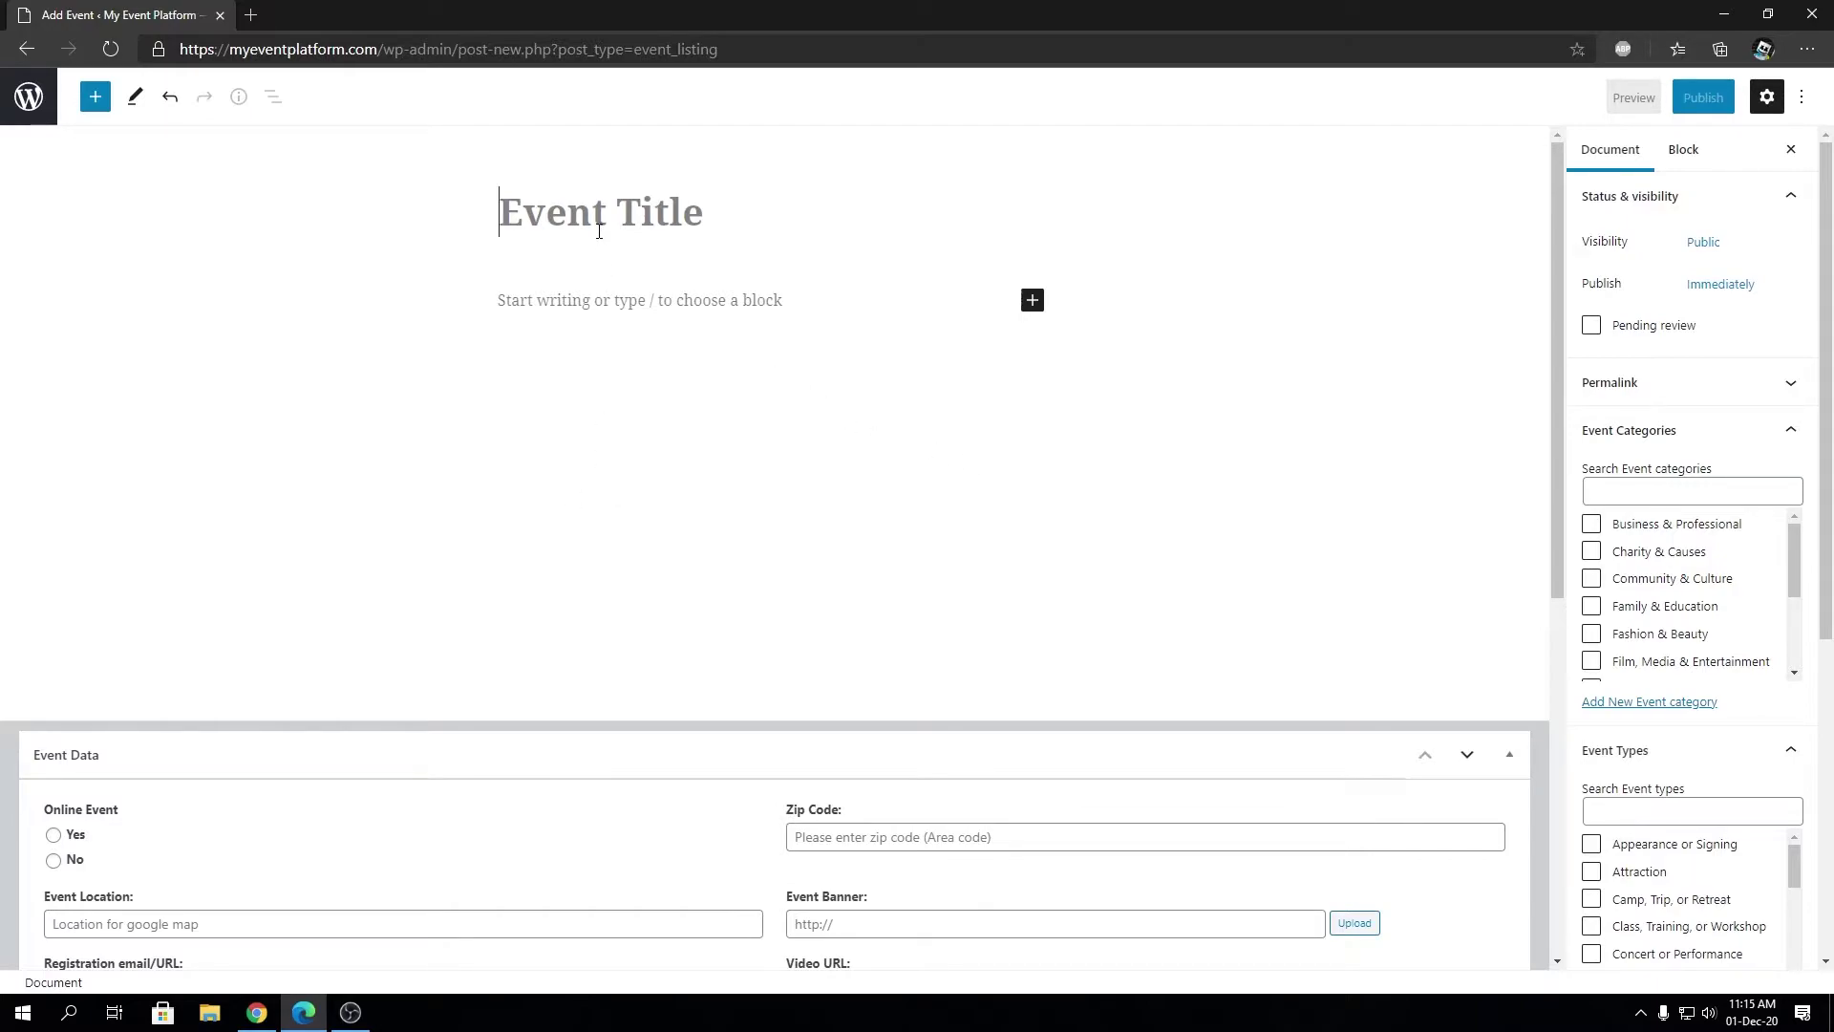
pyautogui.click(599, 304)
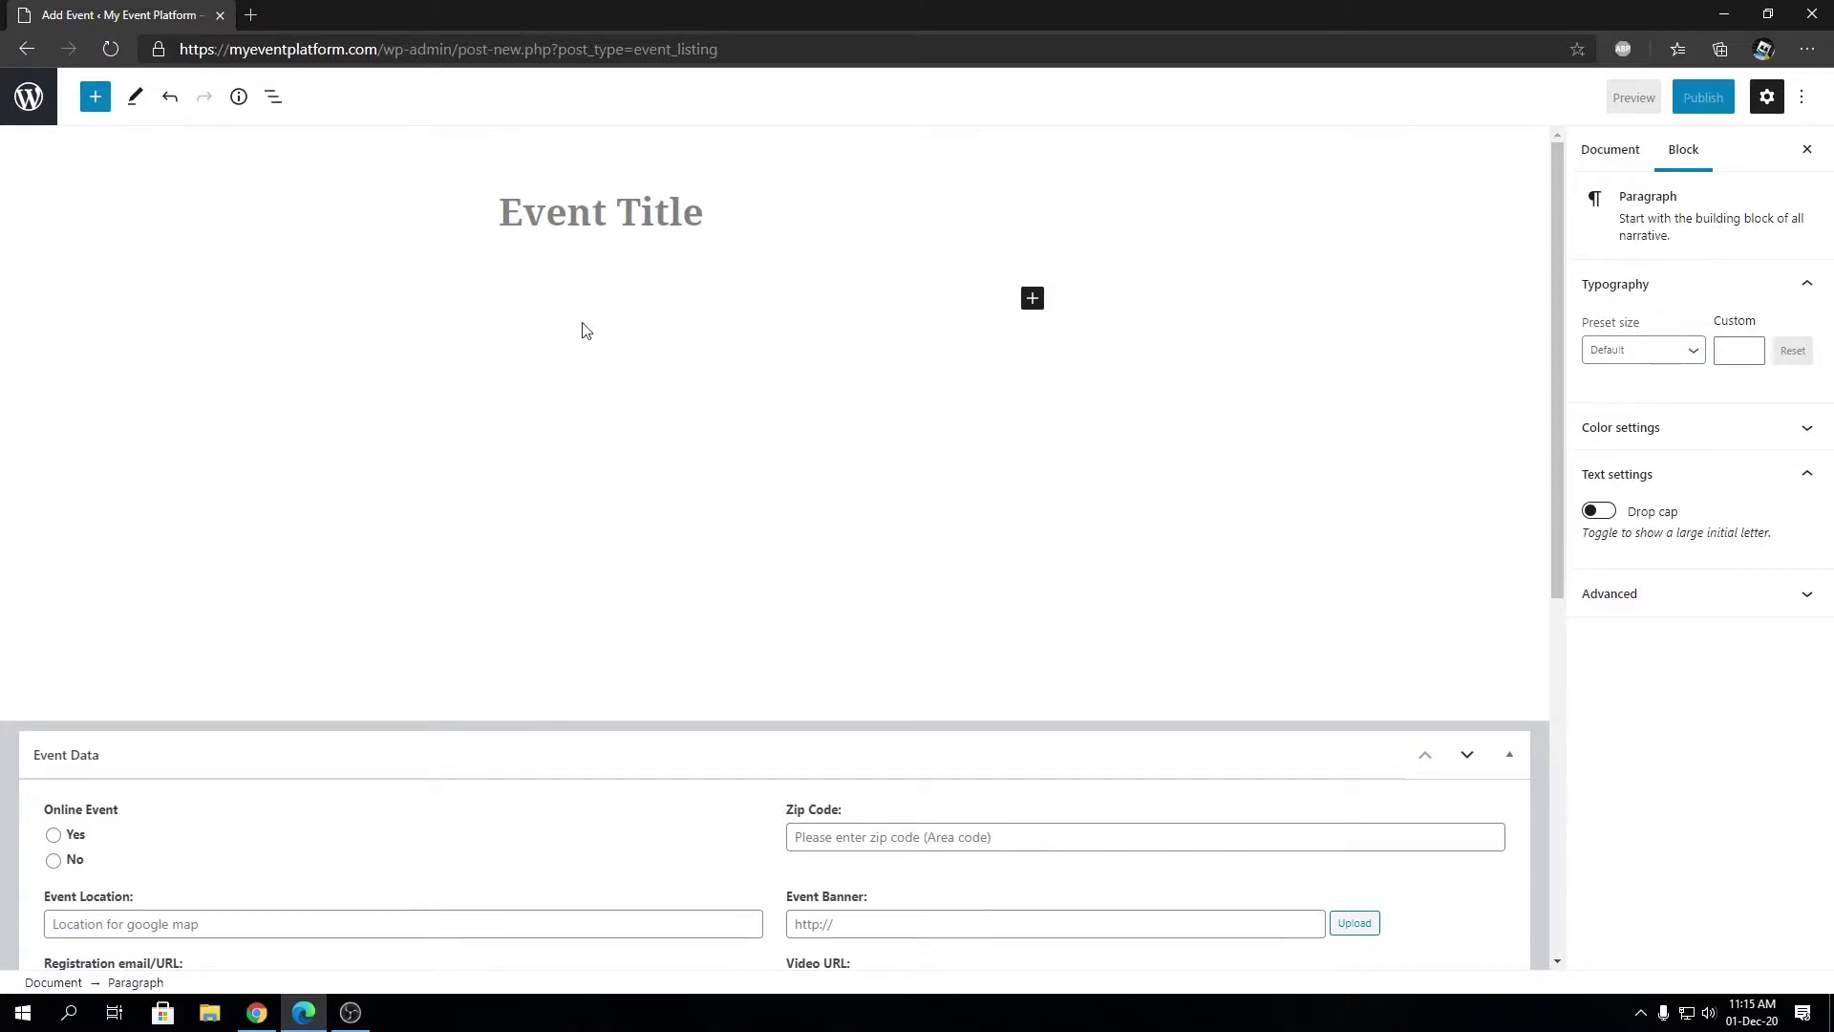
pyautogui.scroll(-5, 426, 790)
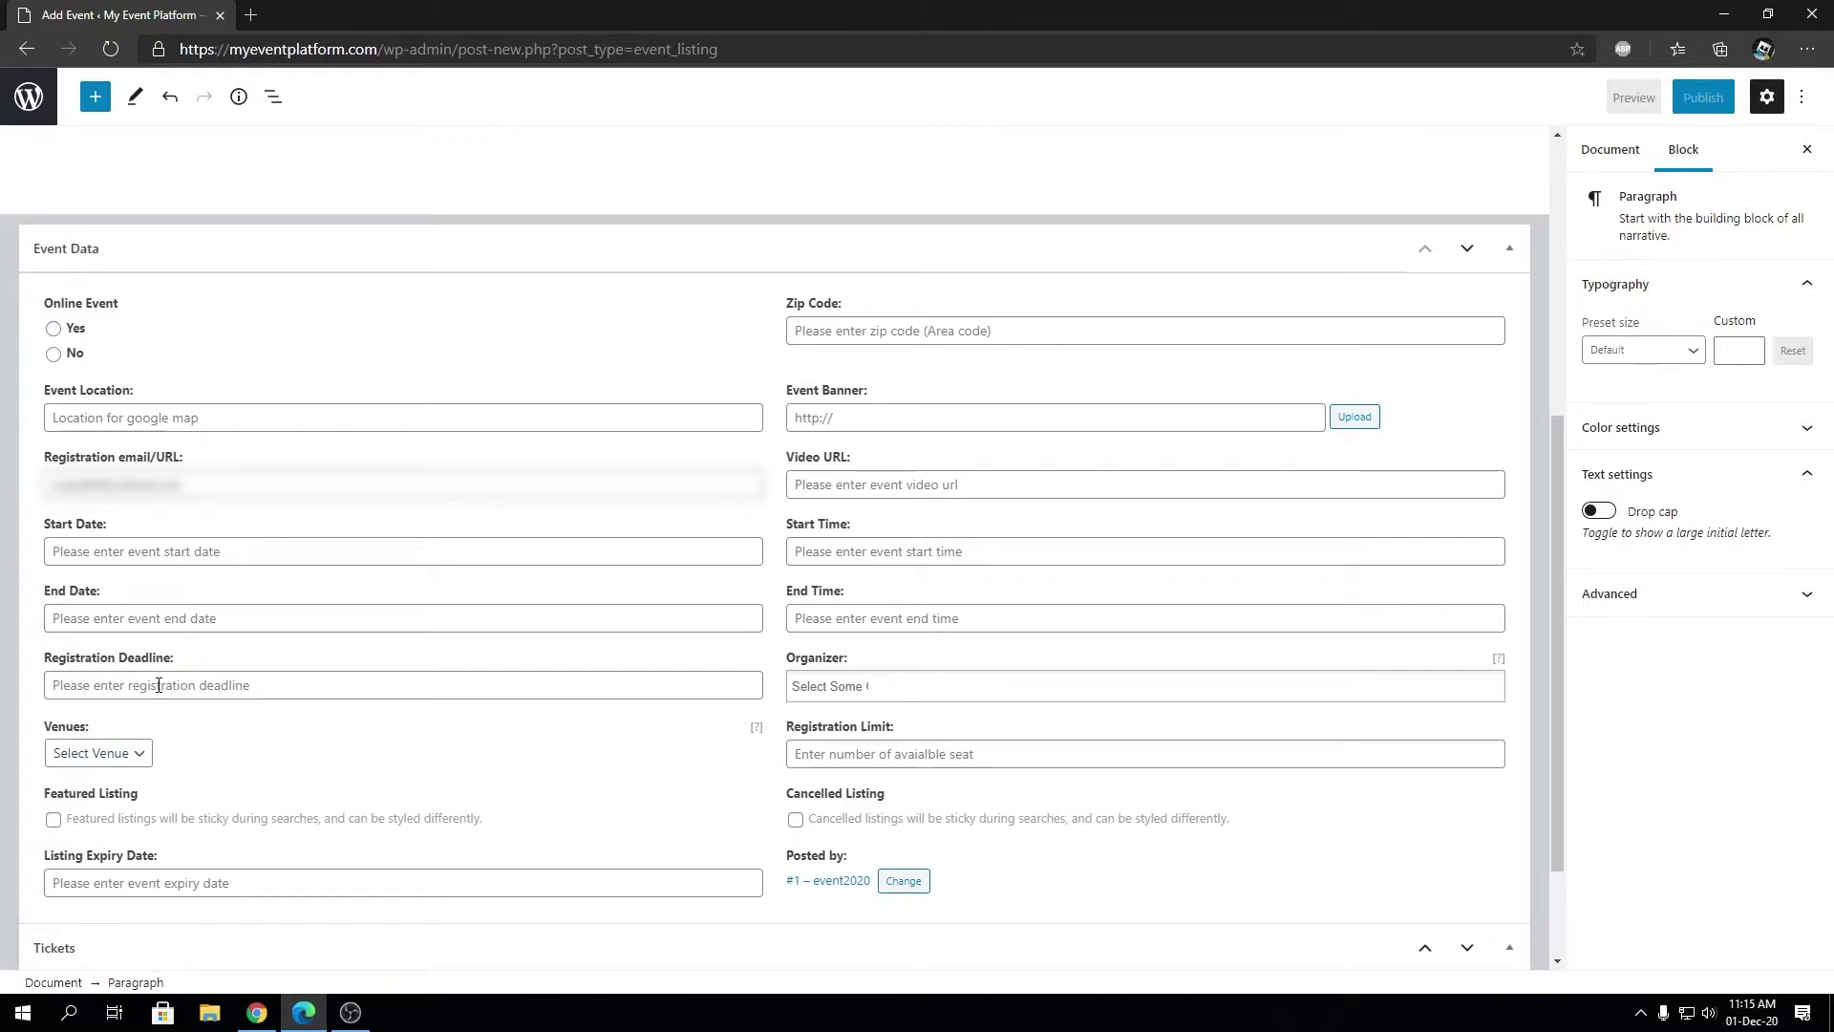
pyautogui.click(93, 757)
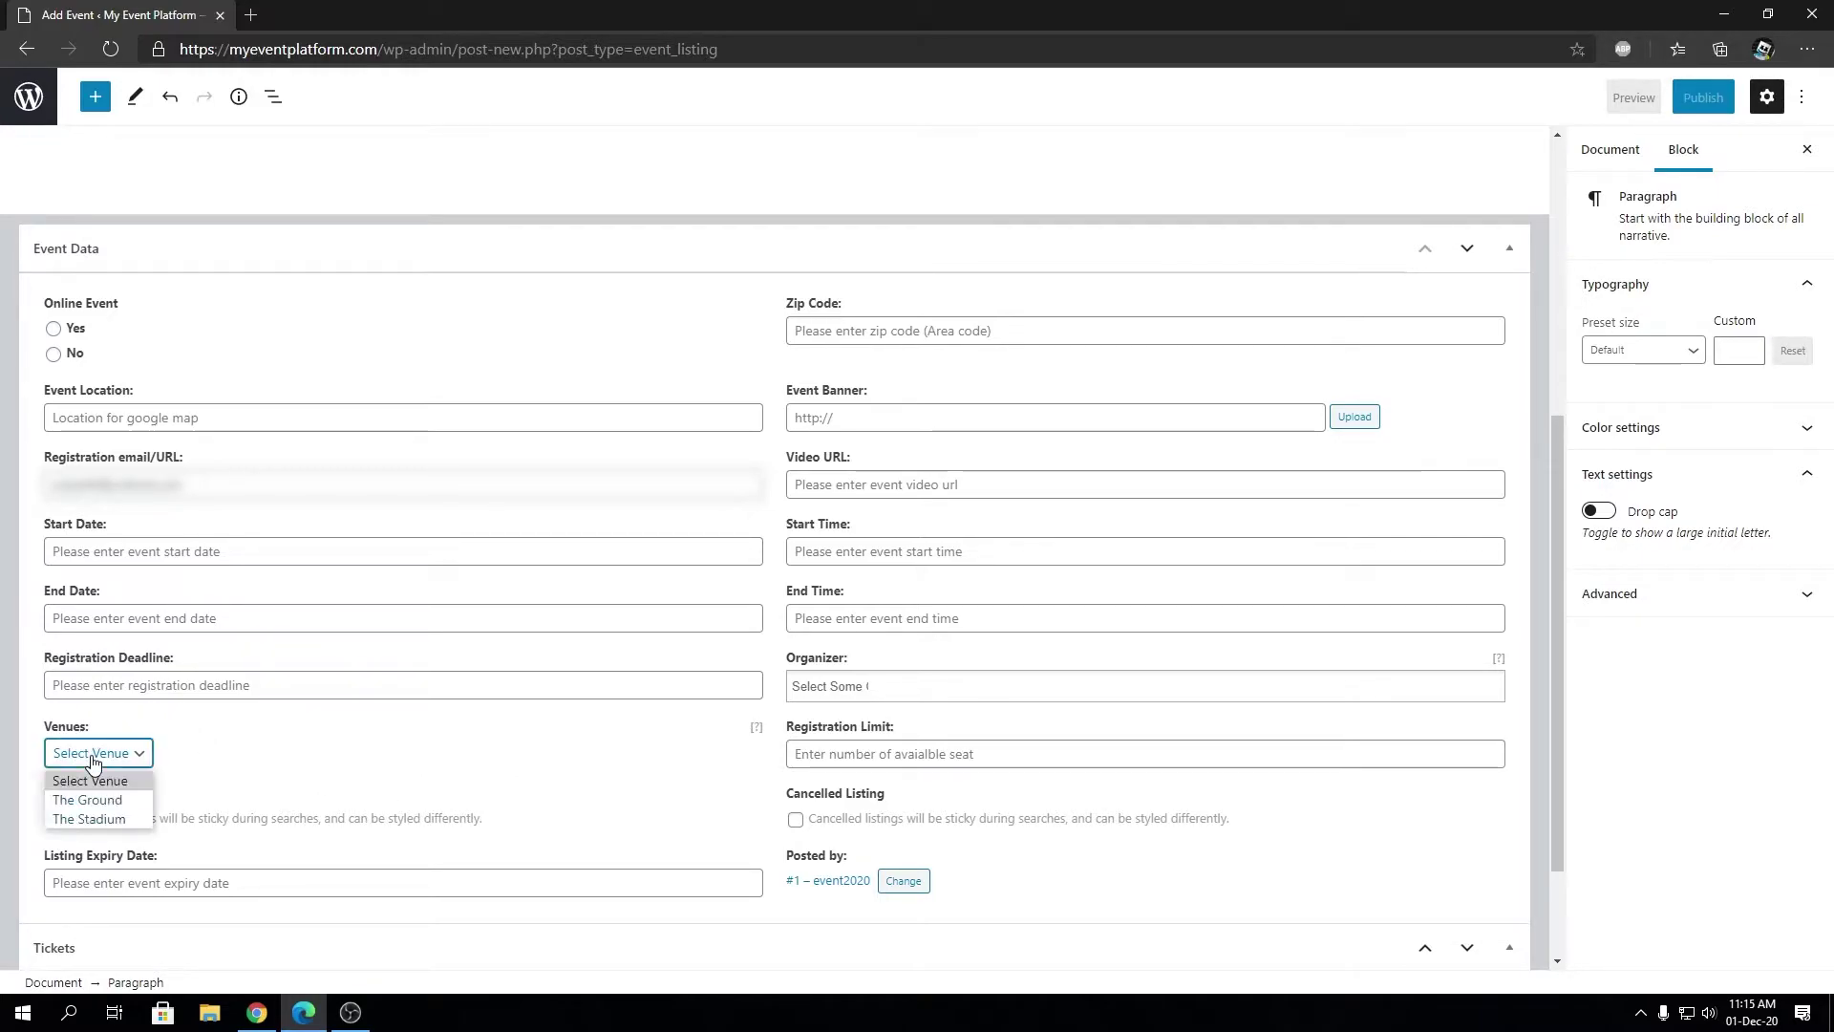
pyautogui.click(116, 808)
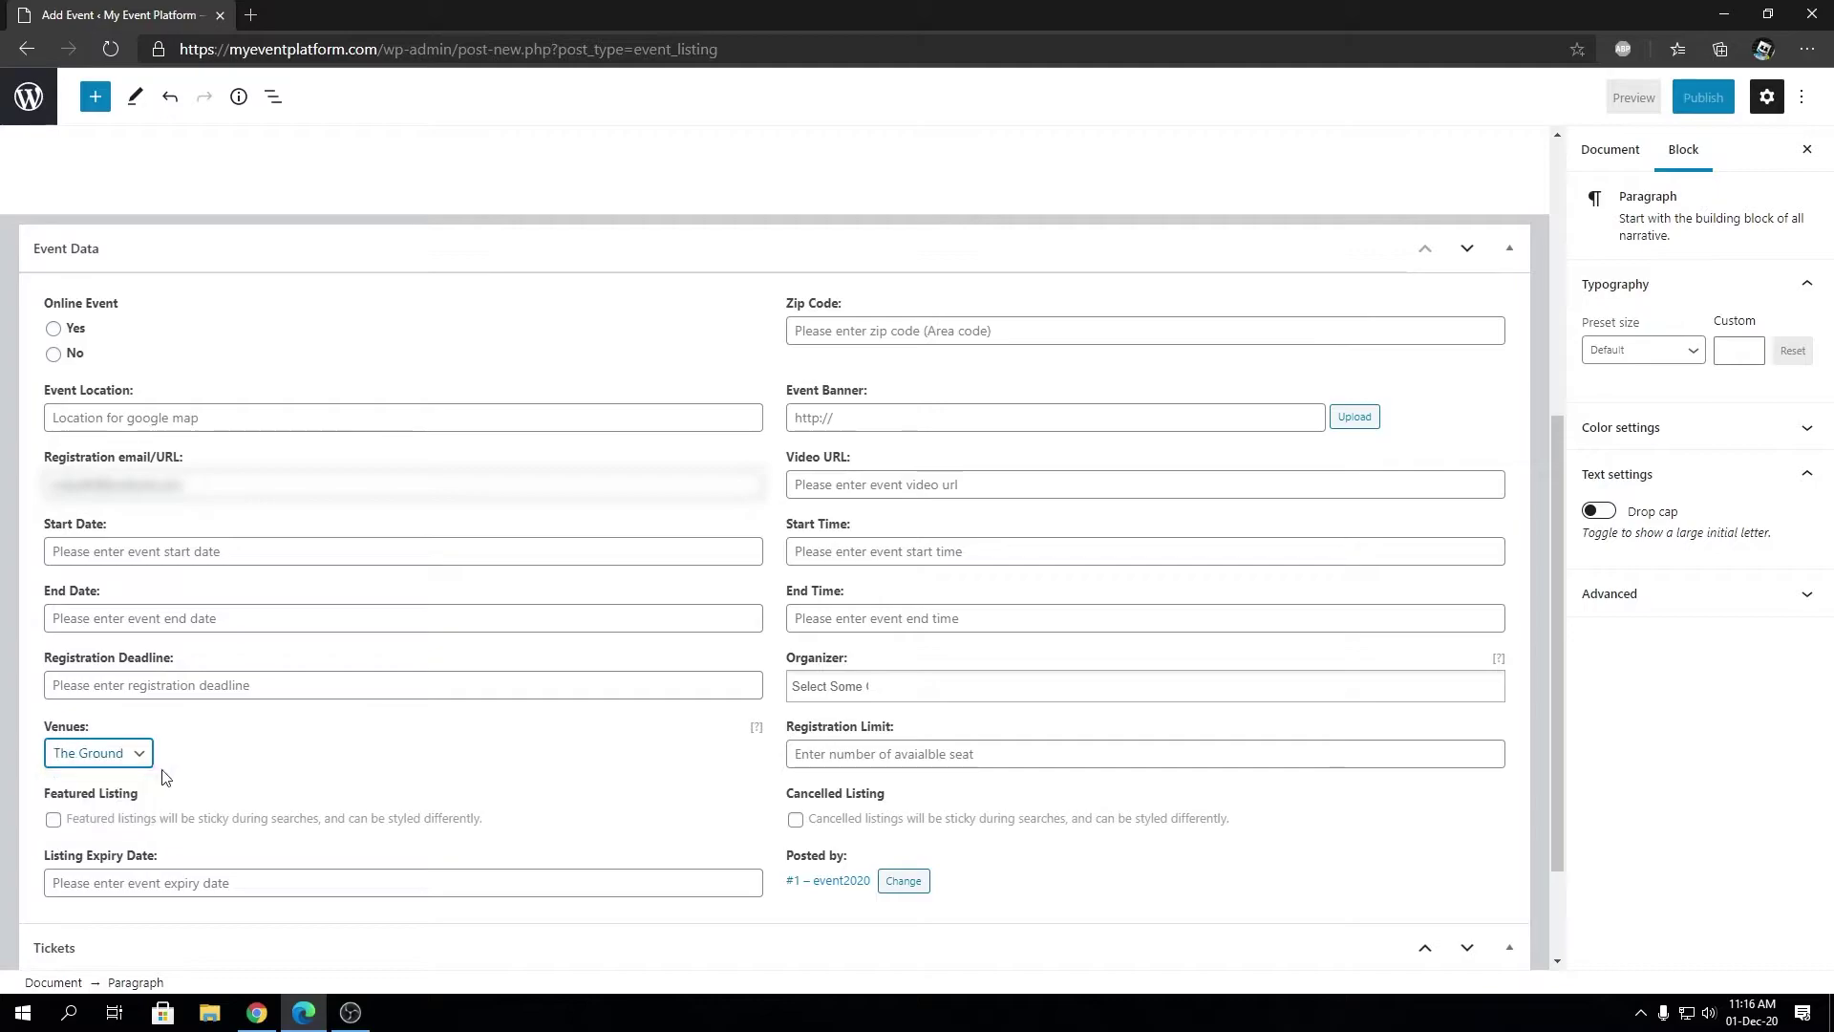
pyautogui.scroll(5, 536, 488)
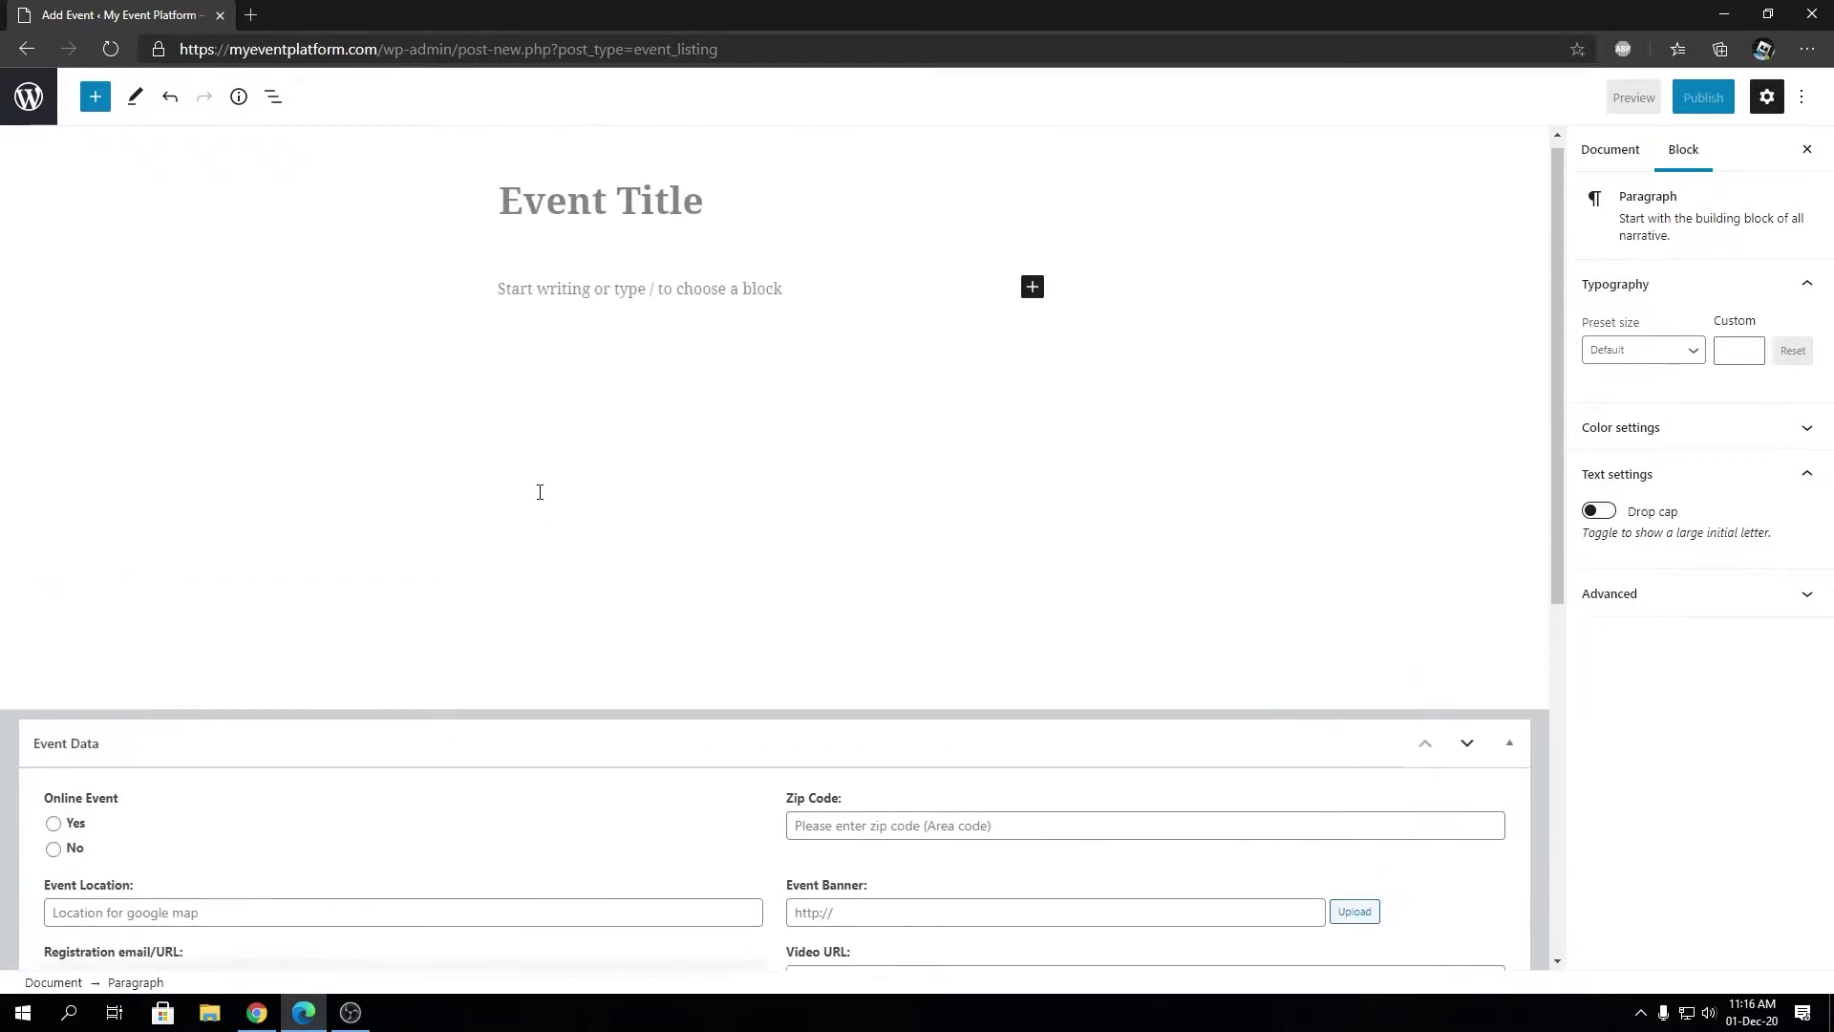
pyautogui.scroll(-4, 1053, 844)
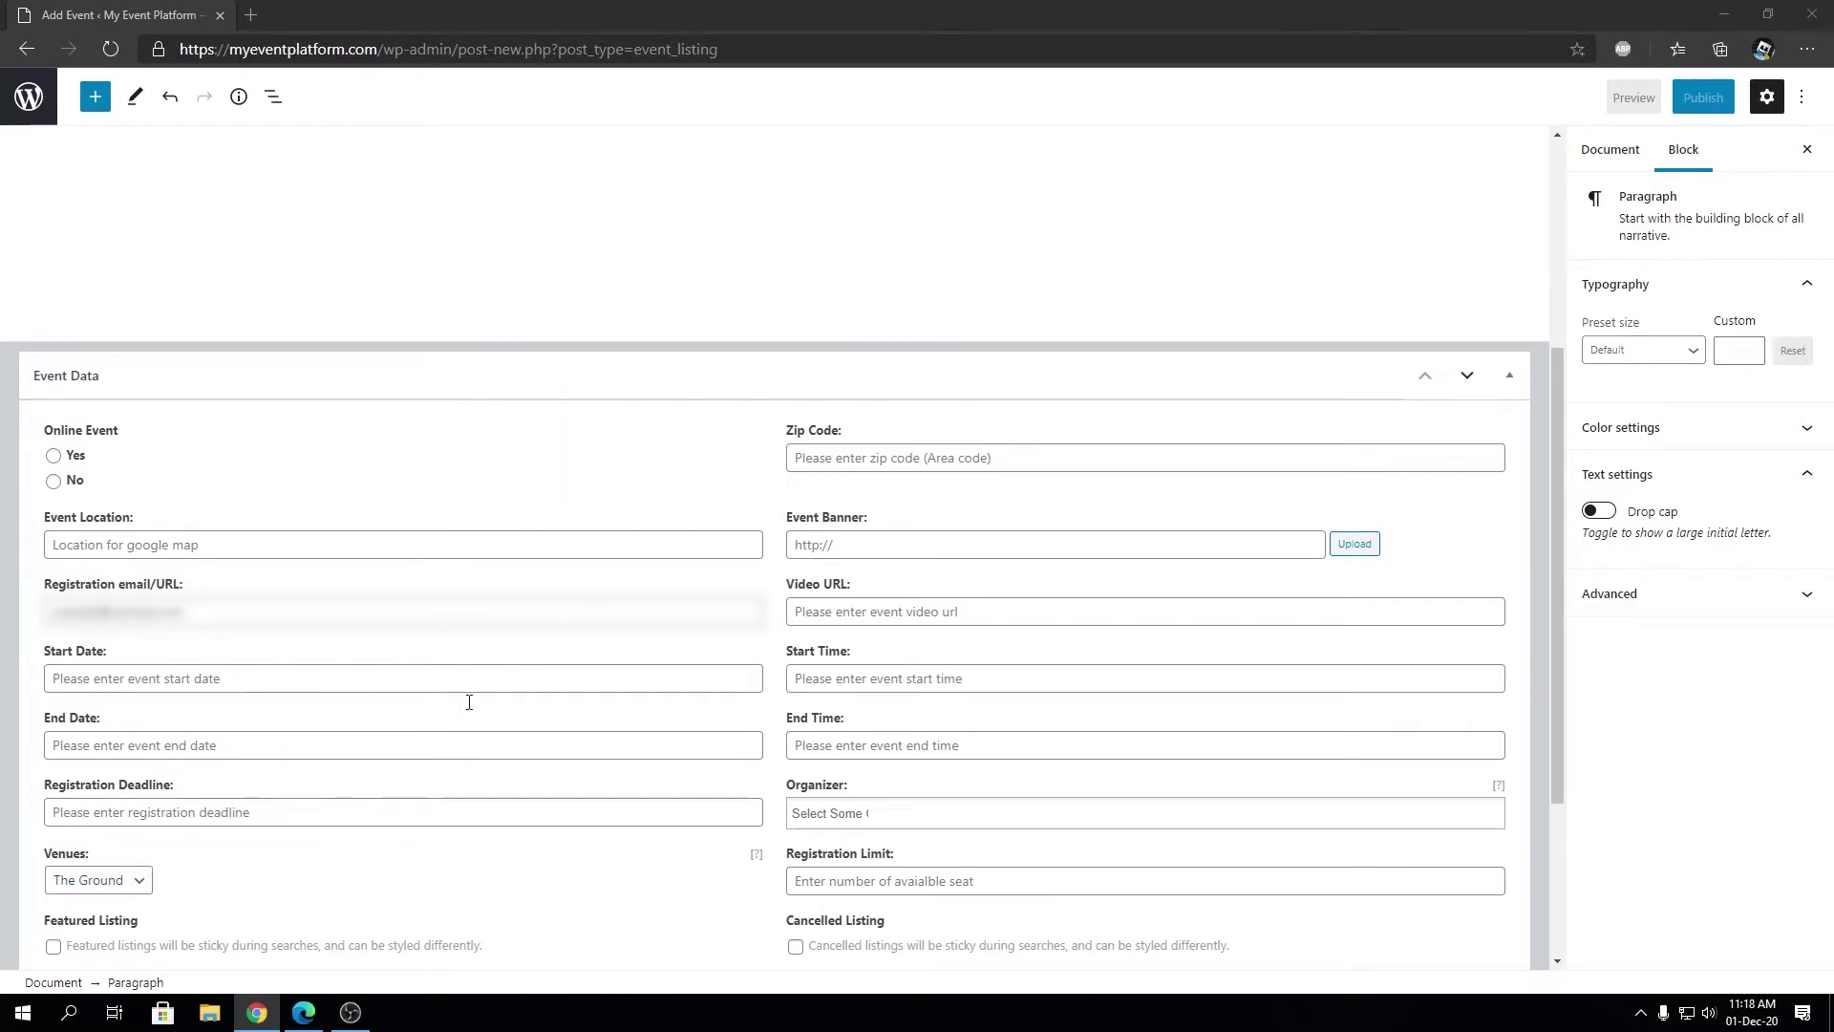
pyautogui.click(120, 886)
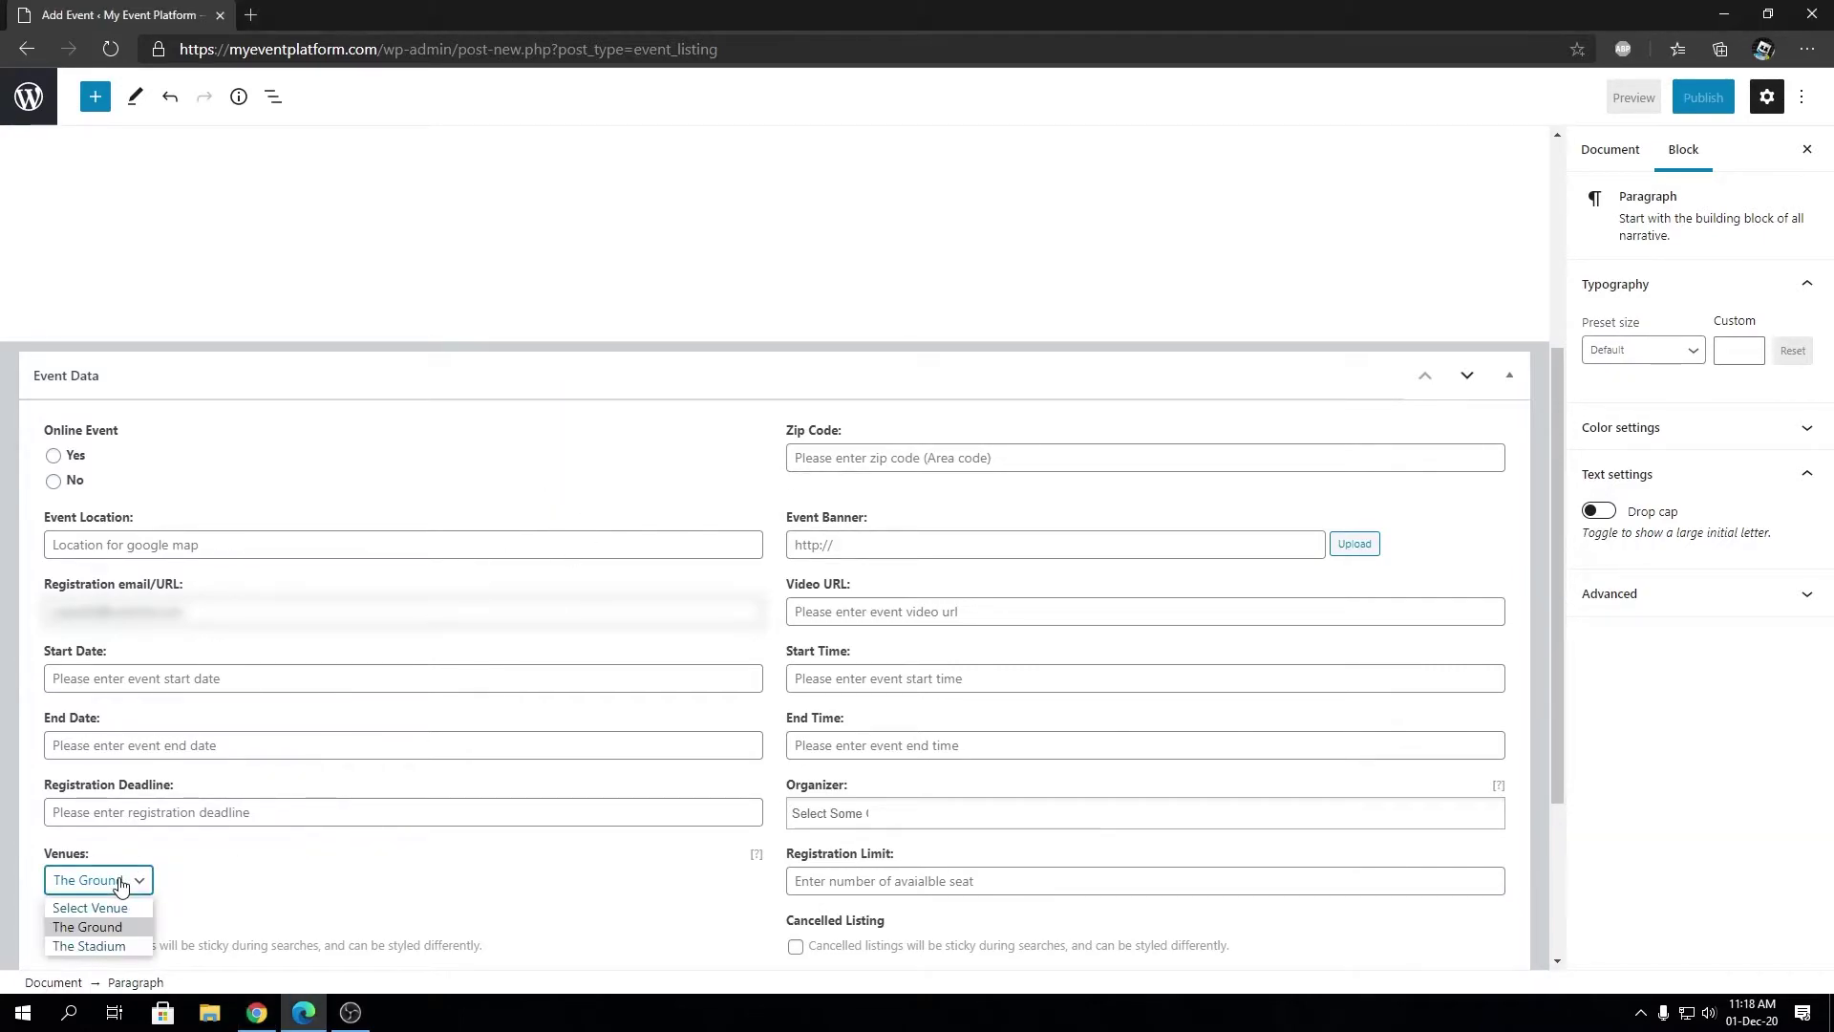
pyautogui.click(315, 880)
pyautogui.scroll(3, 579, 599)
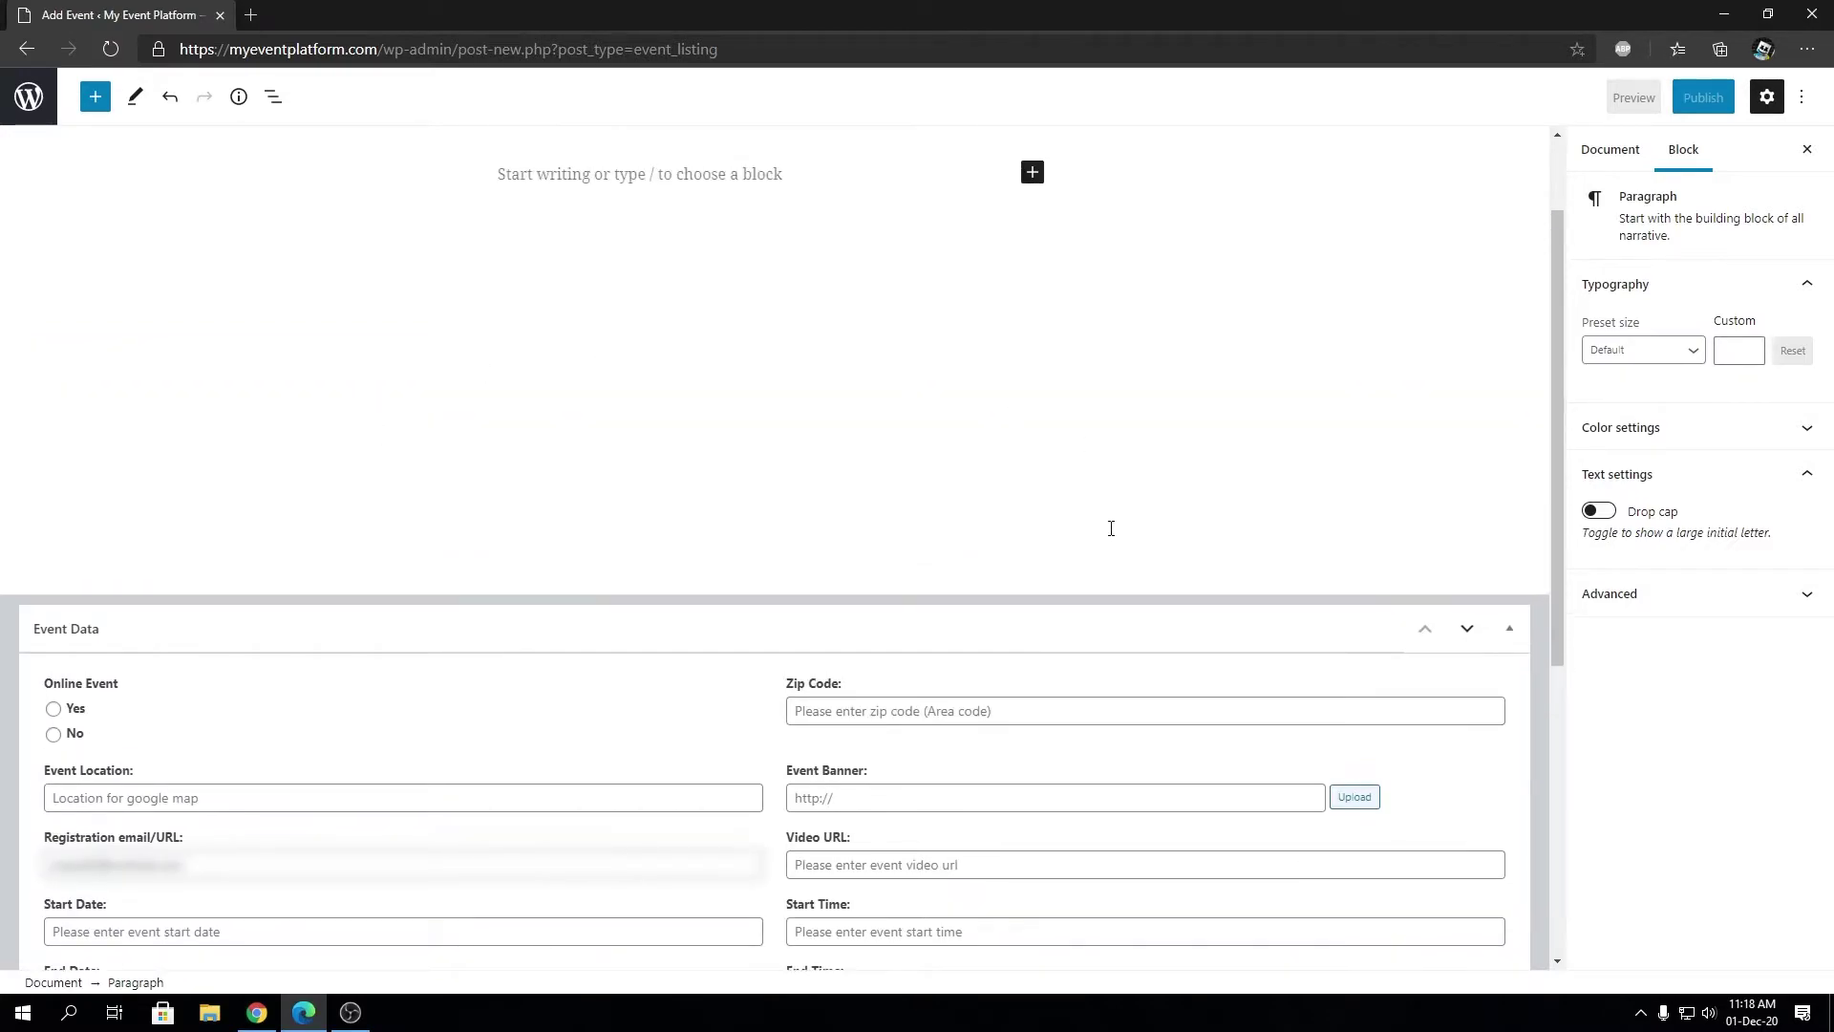
pyautogui.scroll(1, 334, 385)
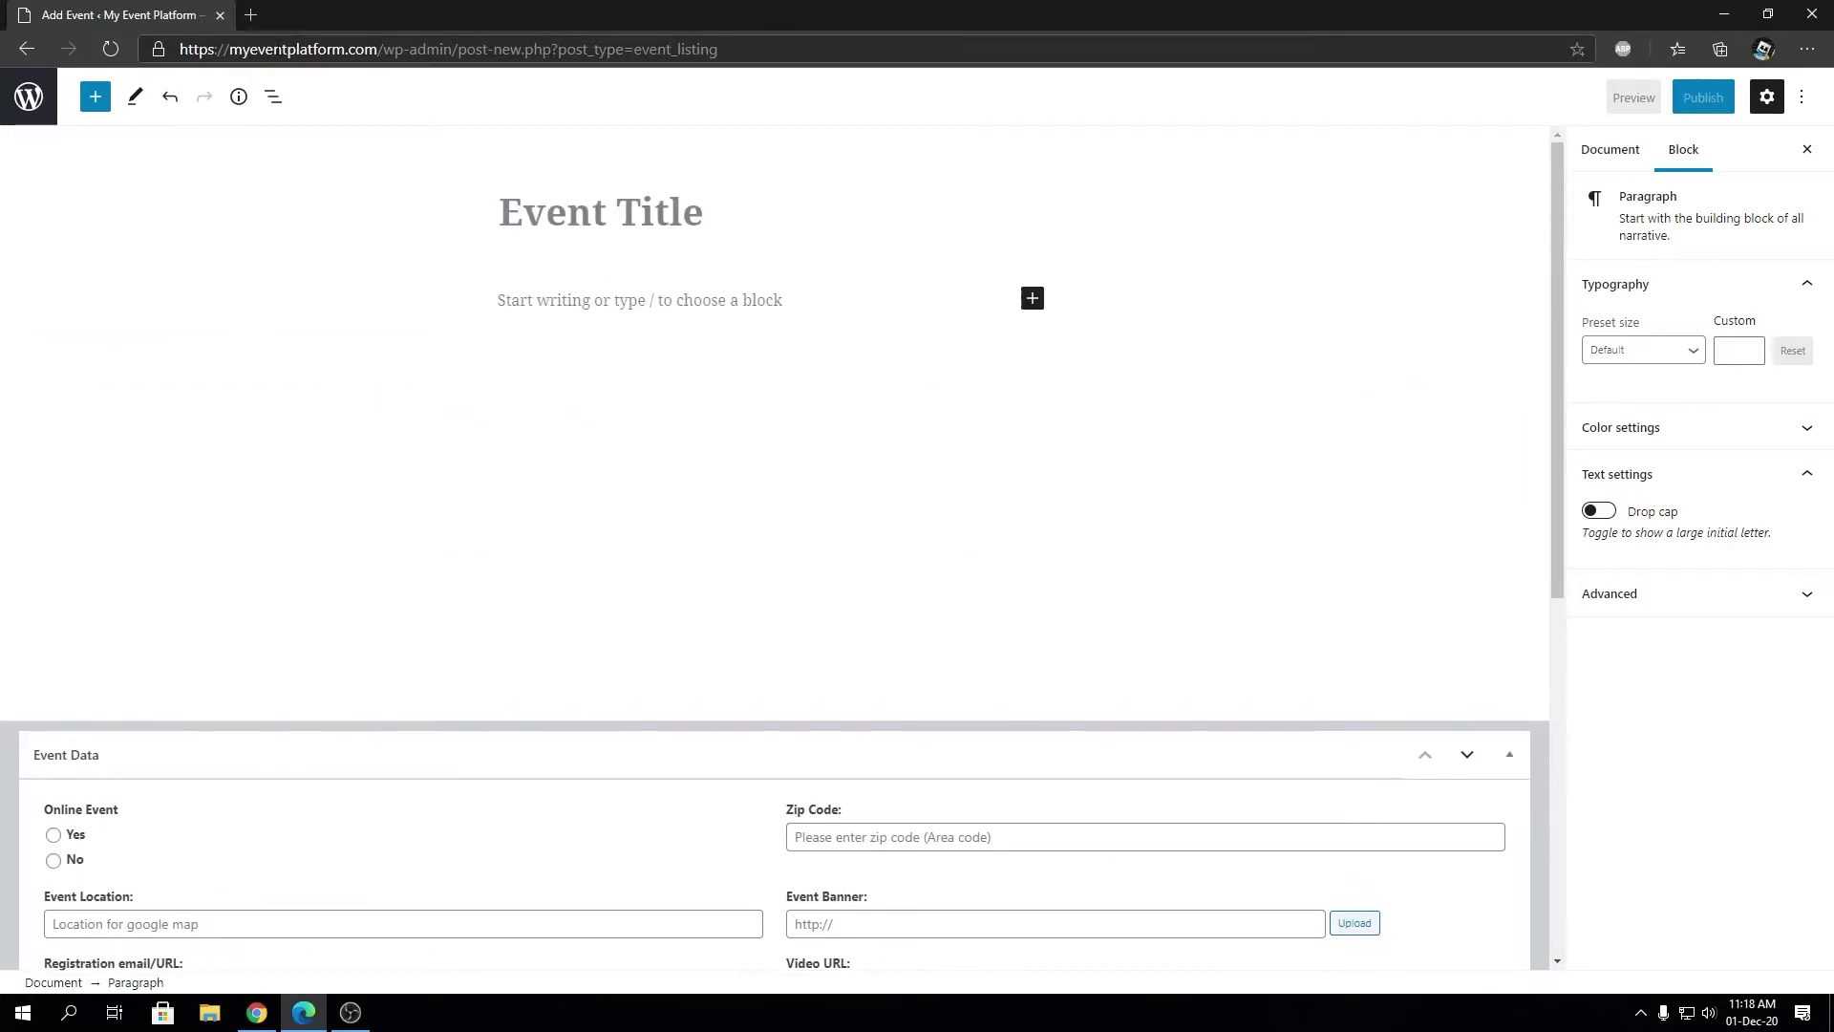
# Leave the unsaved event editor and go to the site's home page
pyautogui.moveTo(381, 49); pyautogui.dragTo(1016, 72)
pyautogui.press('BackSpace')
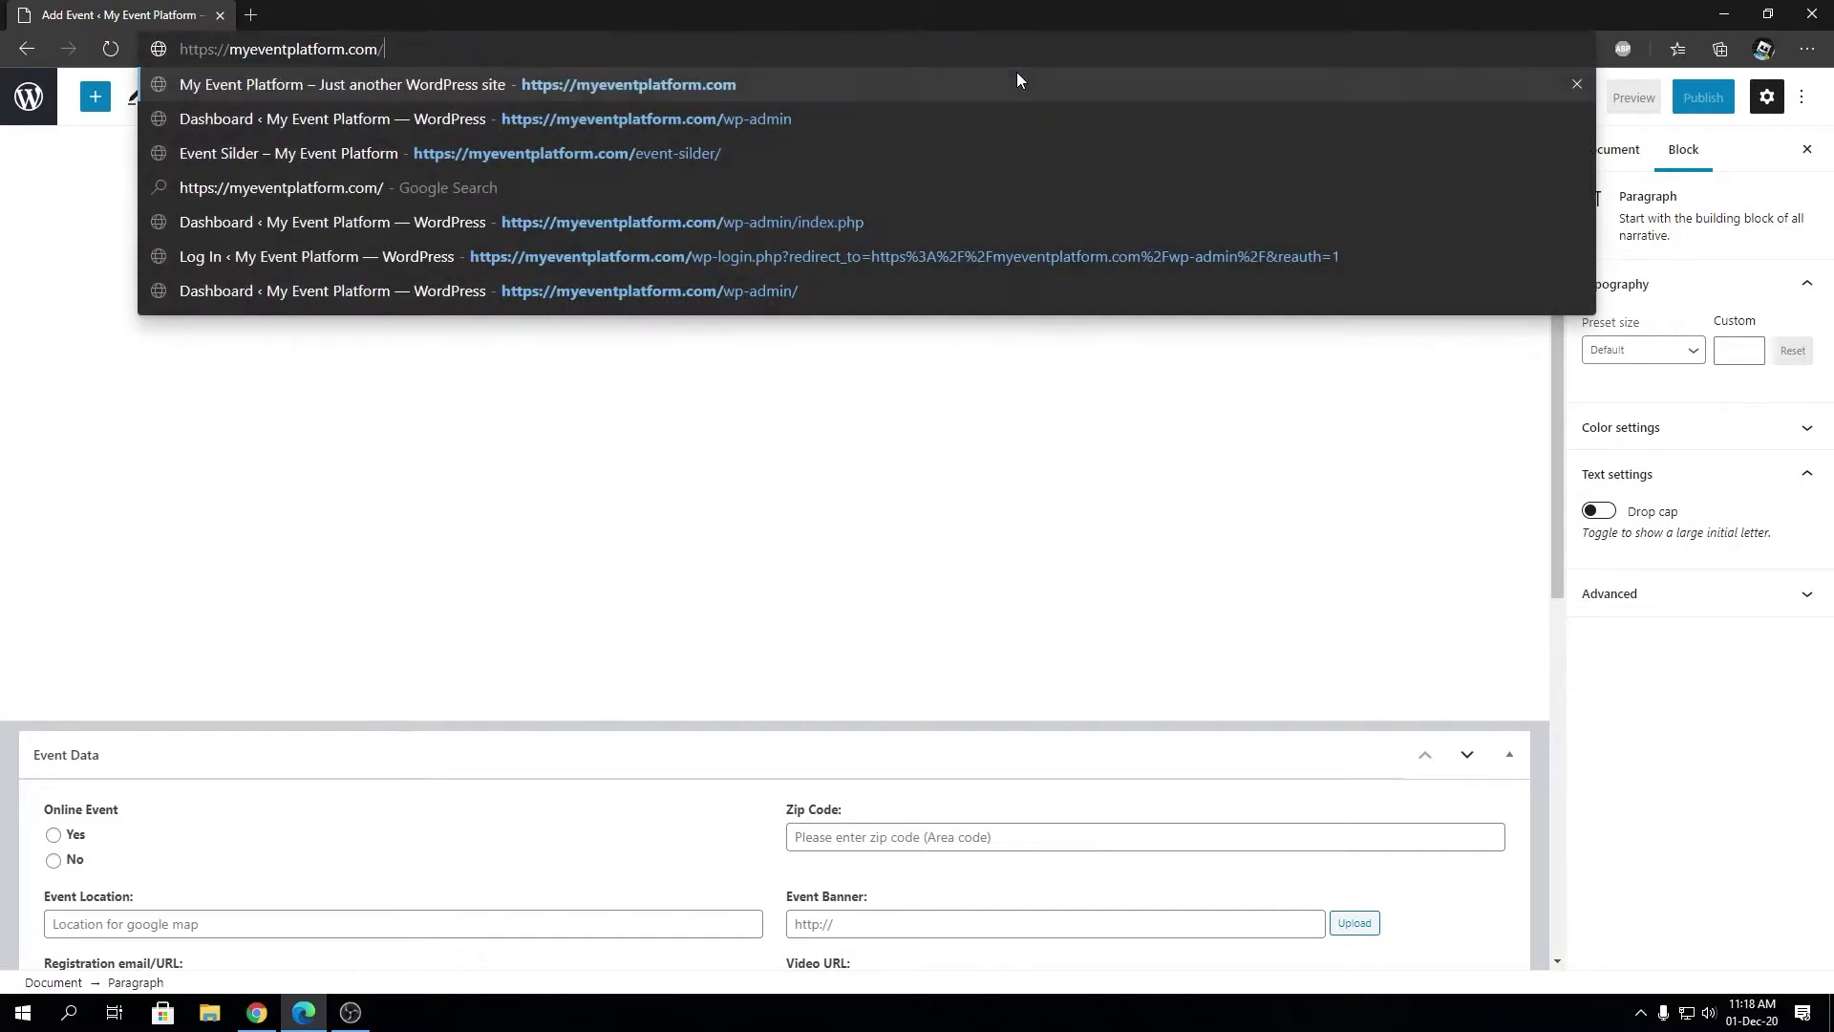
pyautogui.press('Return')
pyautogui.click(1021, 161)
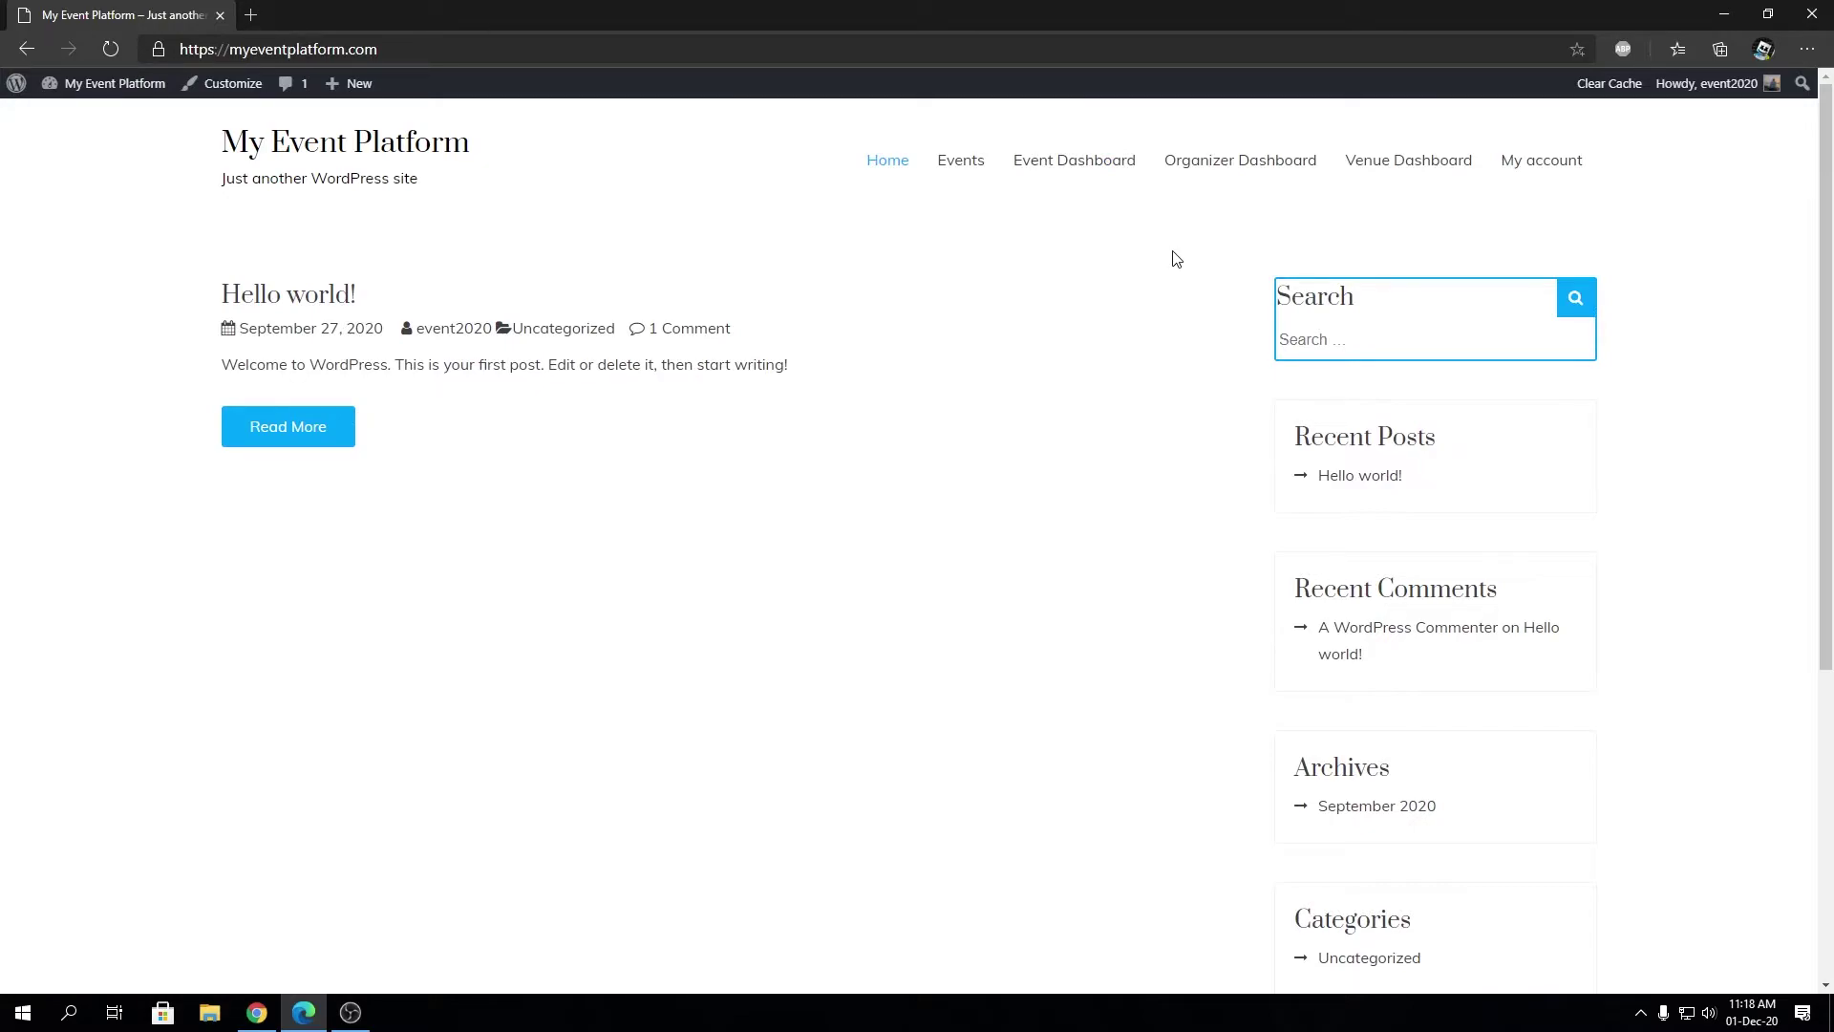
# Open the front-end Venue Dashboard and its Submit Venue form
pyautogui.click(1371, 175)
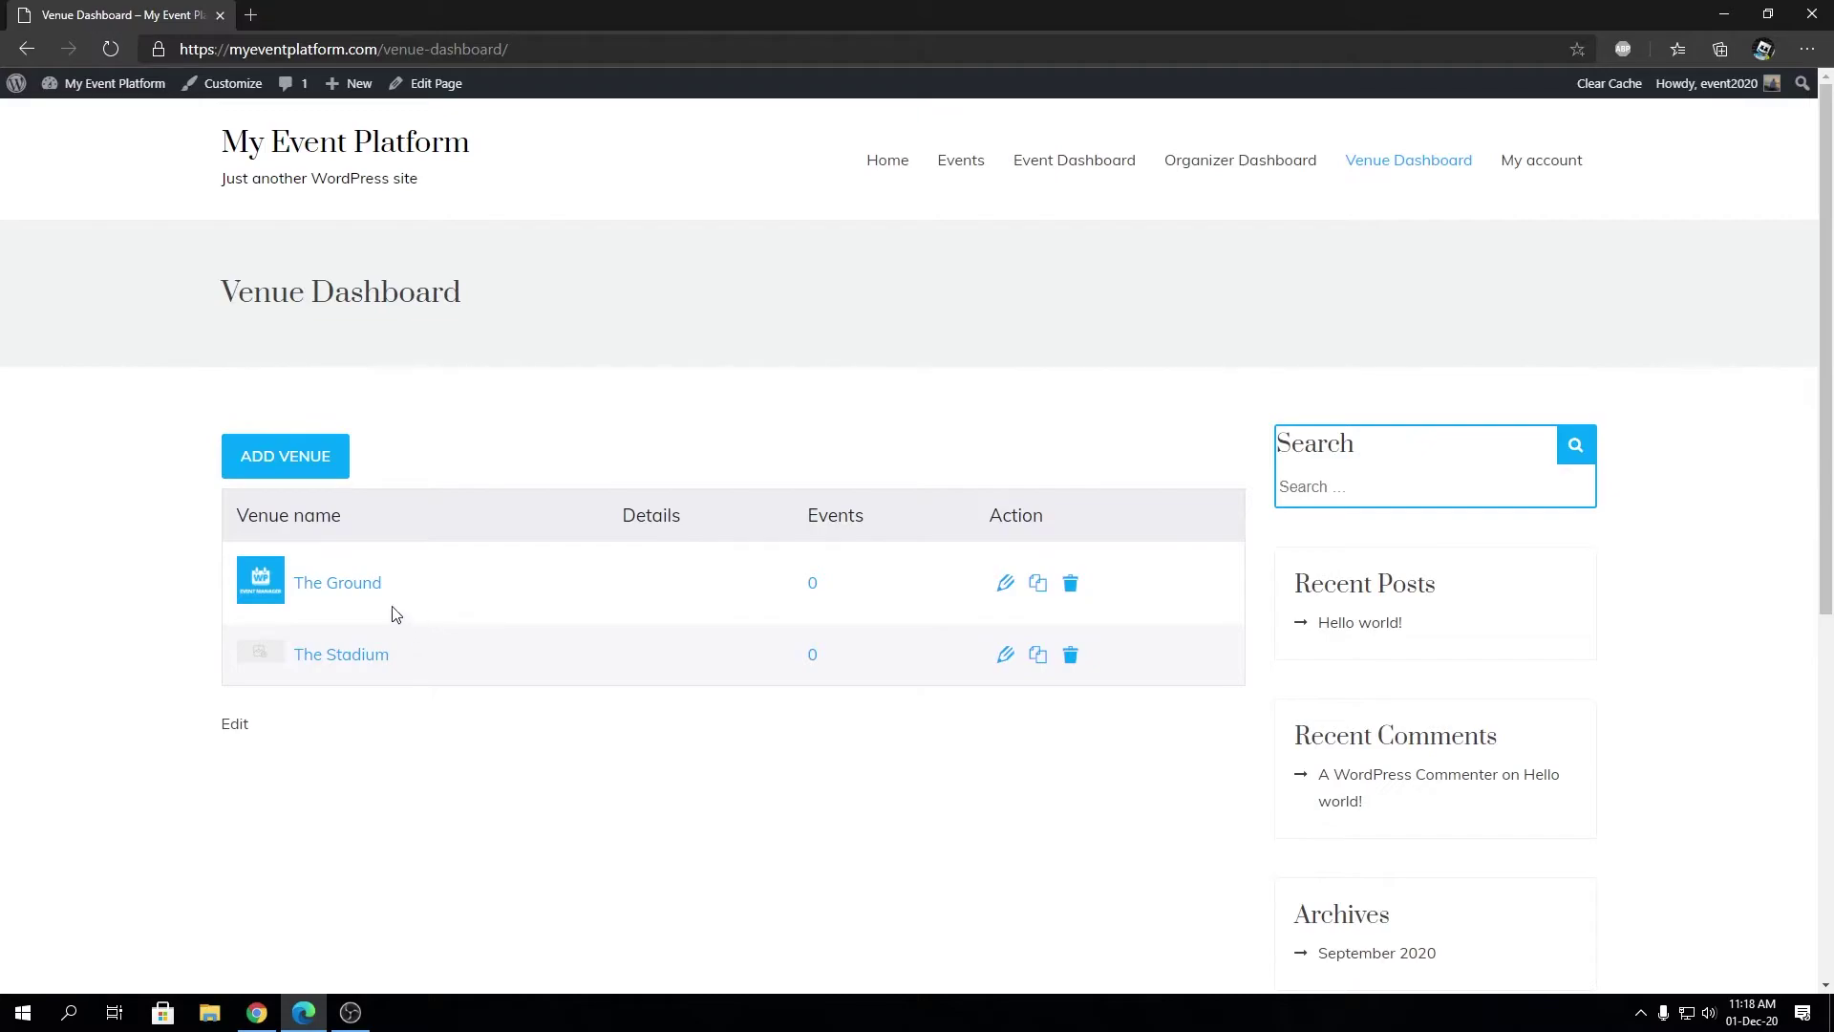
pyautogui.click(326, 476)
pyautogui.scroll(-3, 834, 512)
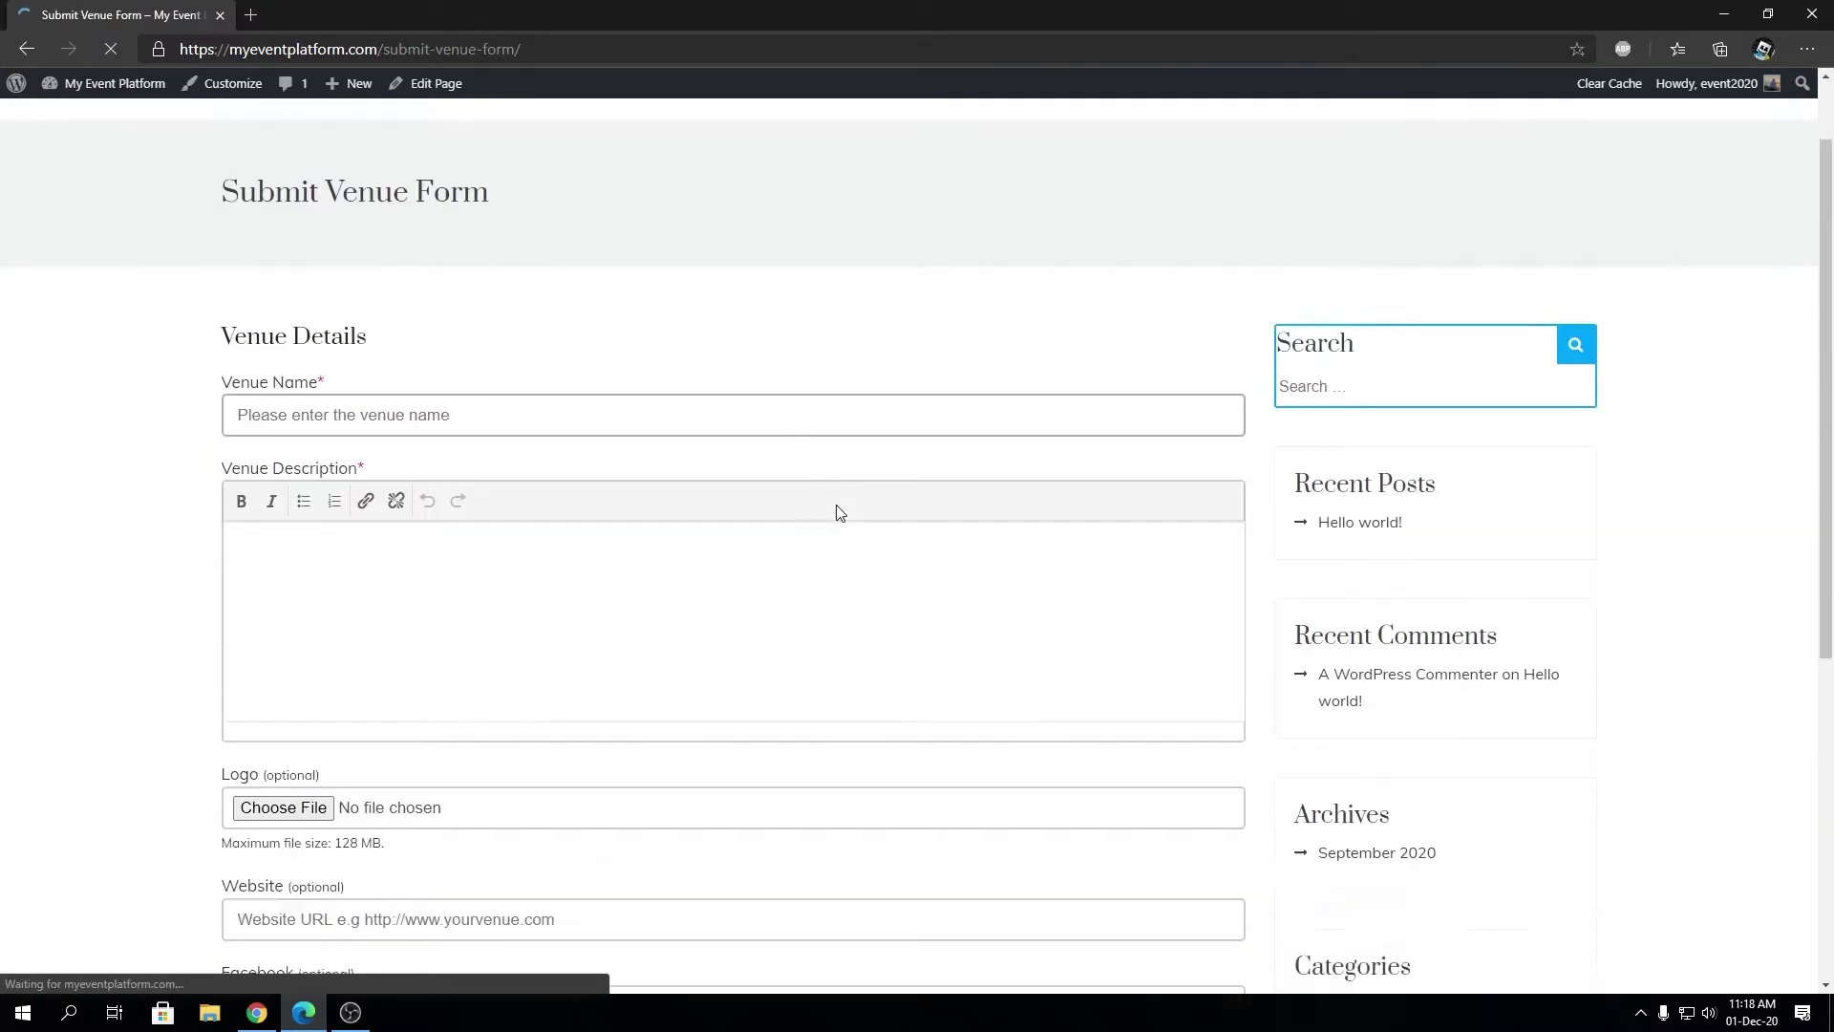
pyautogui.scroll(-4, 770, 512)
pyautogui.scroll(7, 640, 570)
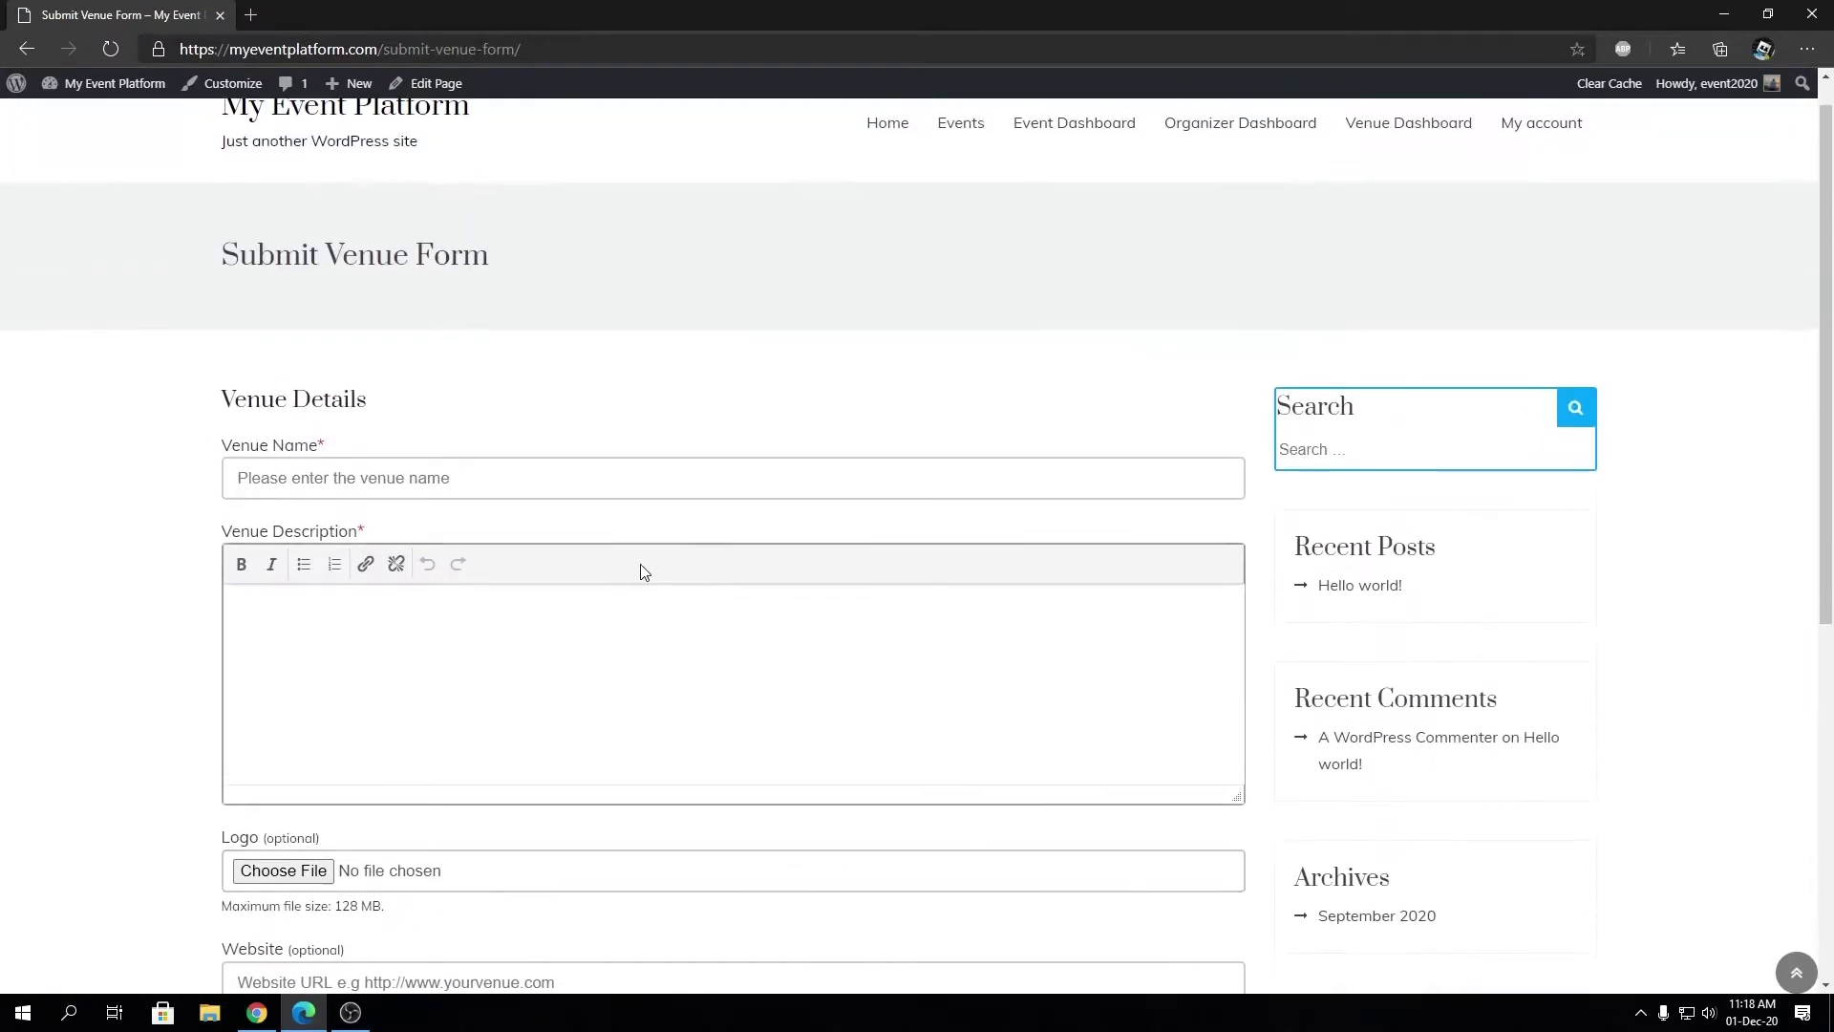
pyautogui.scroll(-1, 640, 569)
pyautogui.scroll(-1, 640, 569)
# Inspect the venue name, description and website fields, then move to the Event Dashboard
pyautogui.click(565, 389)
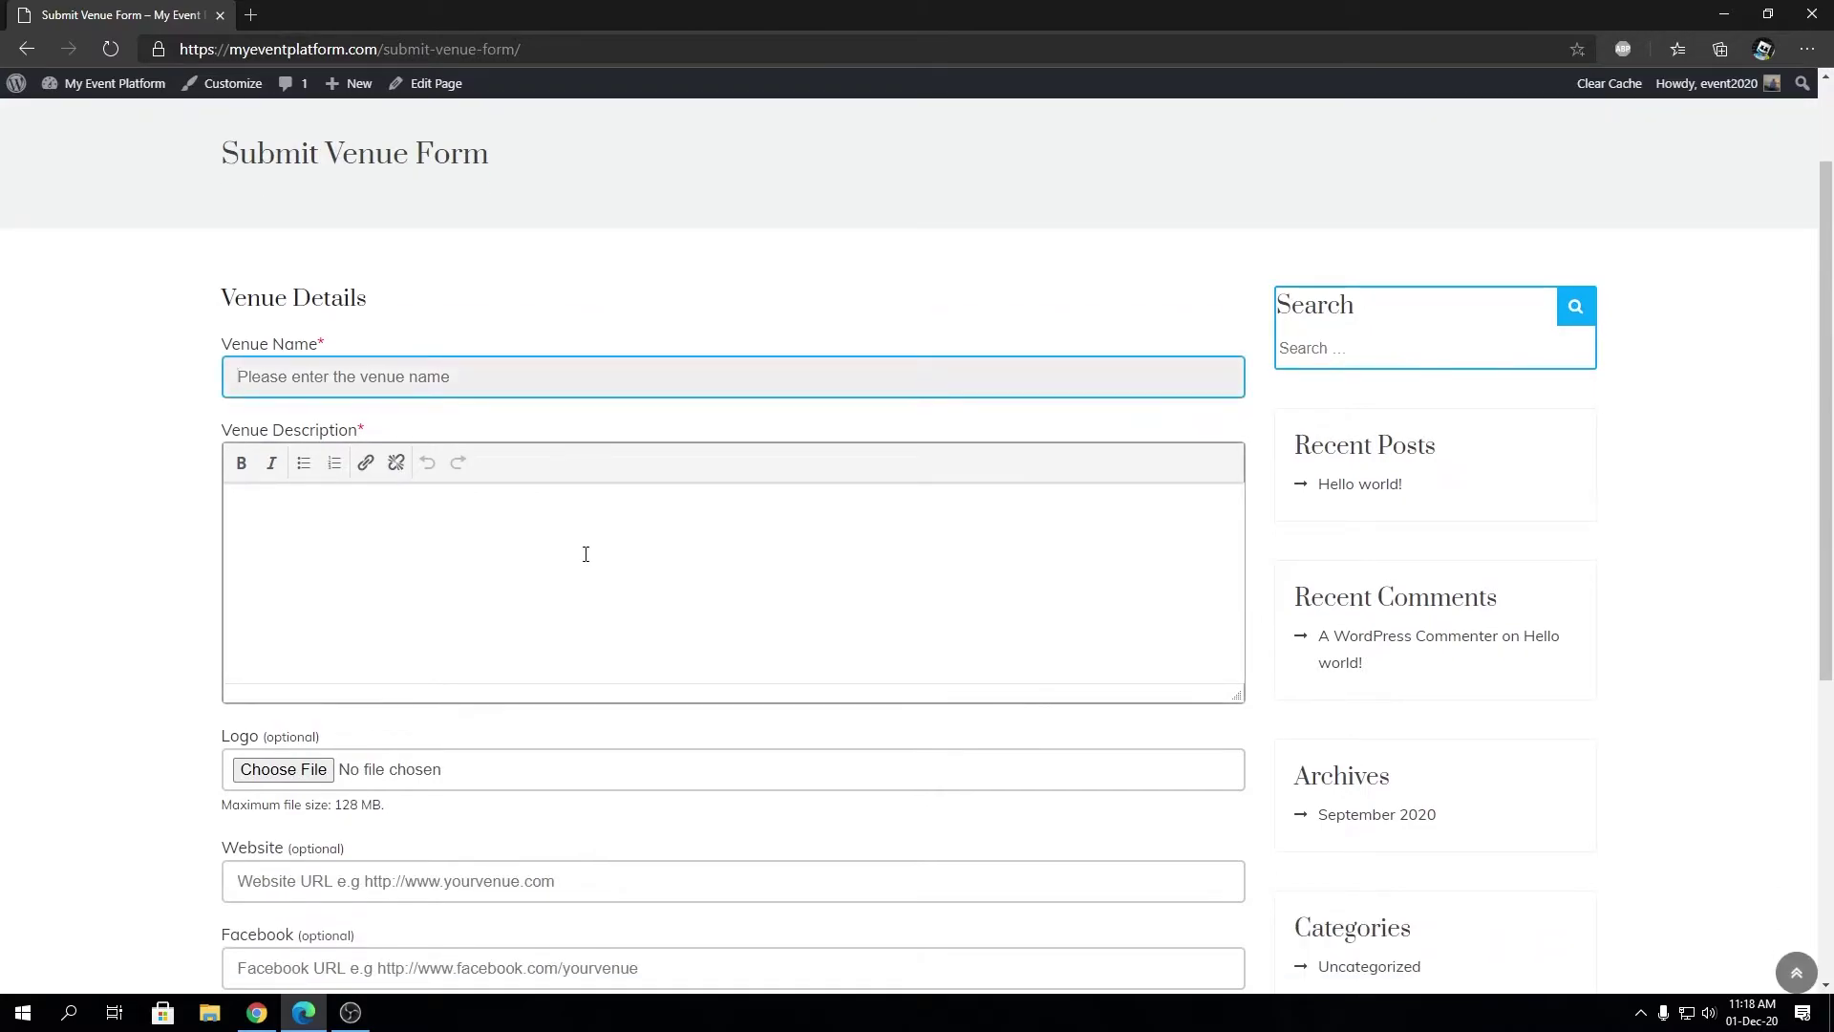
pyautogui.click(585, 548)
pyautogui.scroll(-3, 573, 558)
pyautogui.click(361, 601)
pyautogui.scroll(-2, 500, 686)
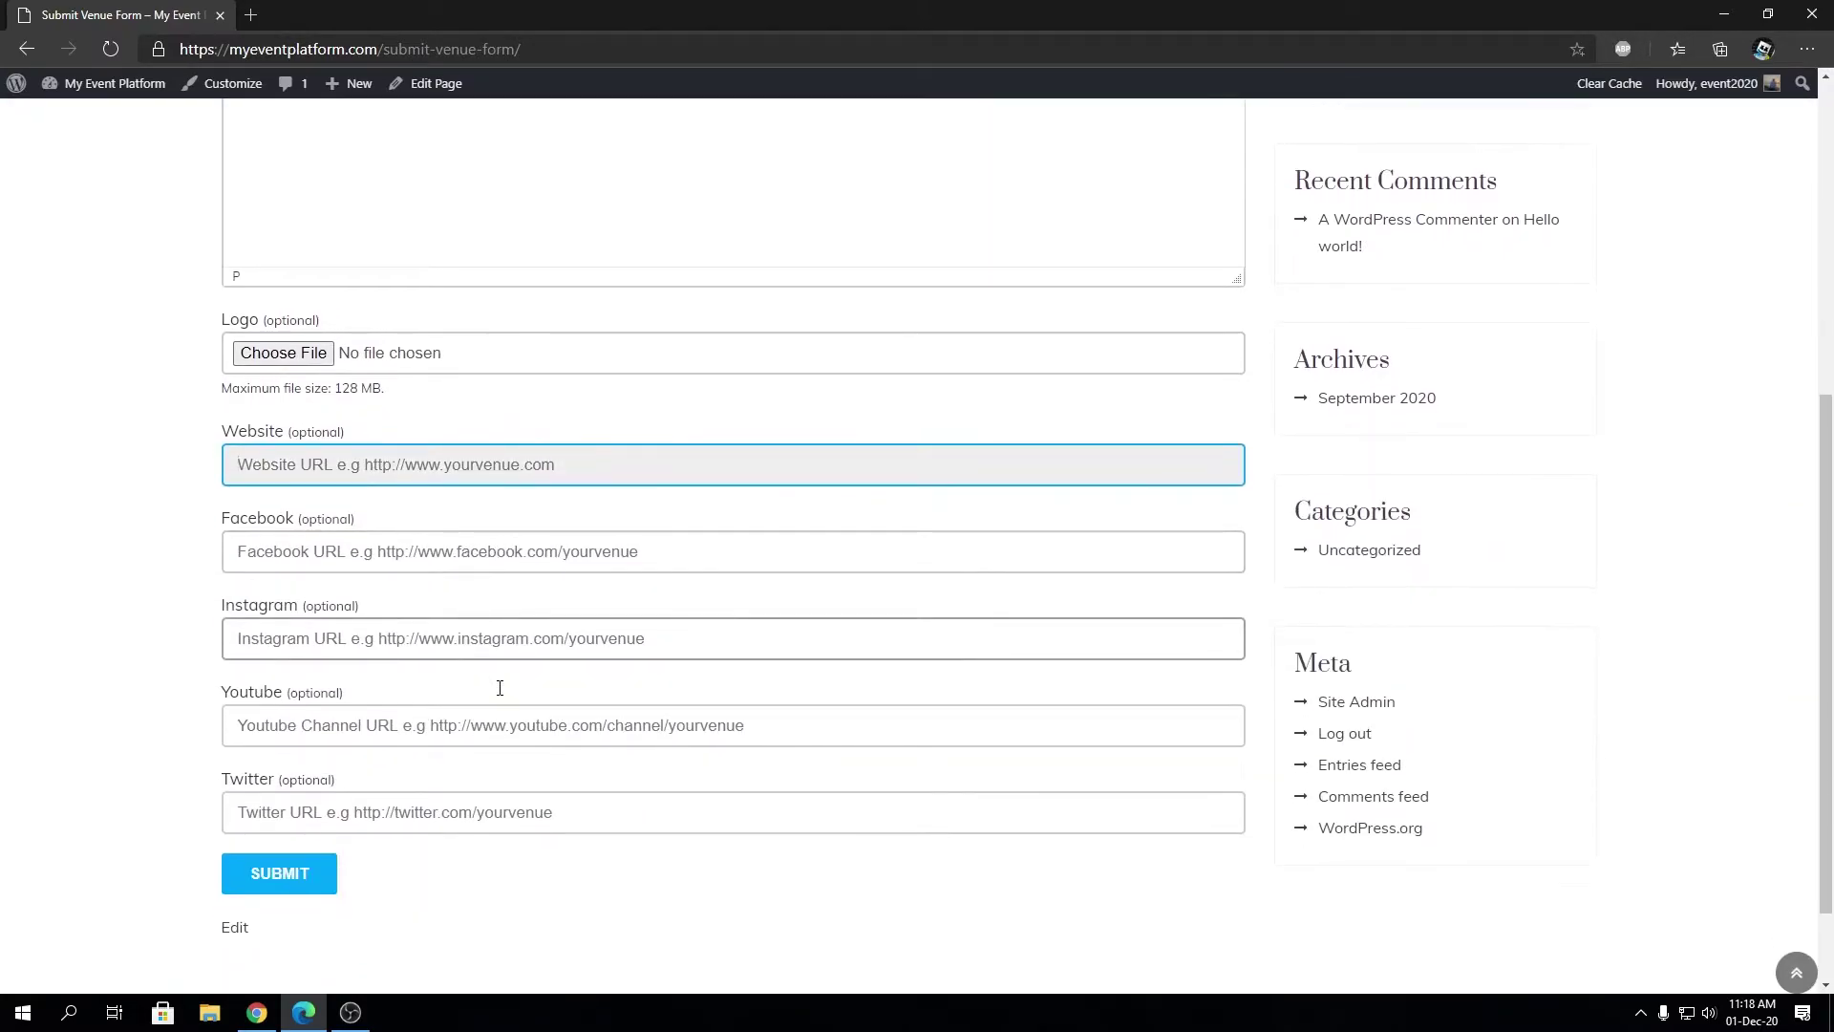
pyautogui.scroll(6, 501, 669)
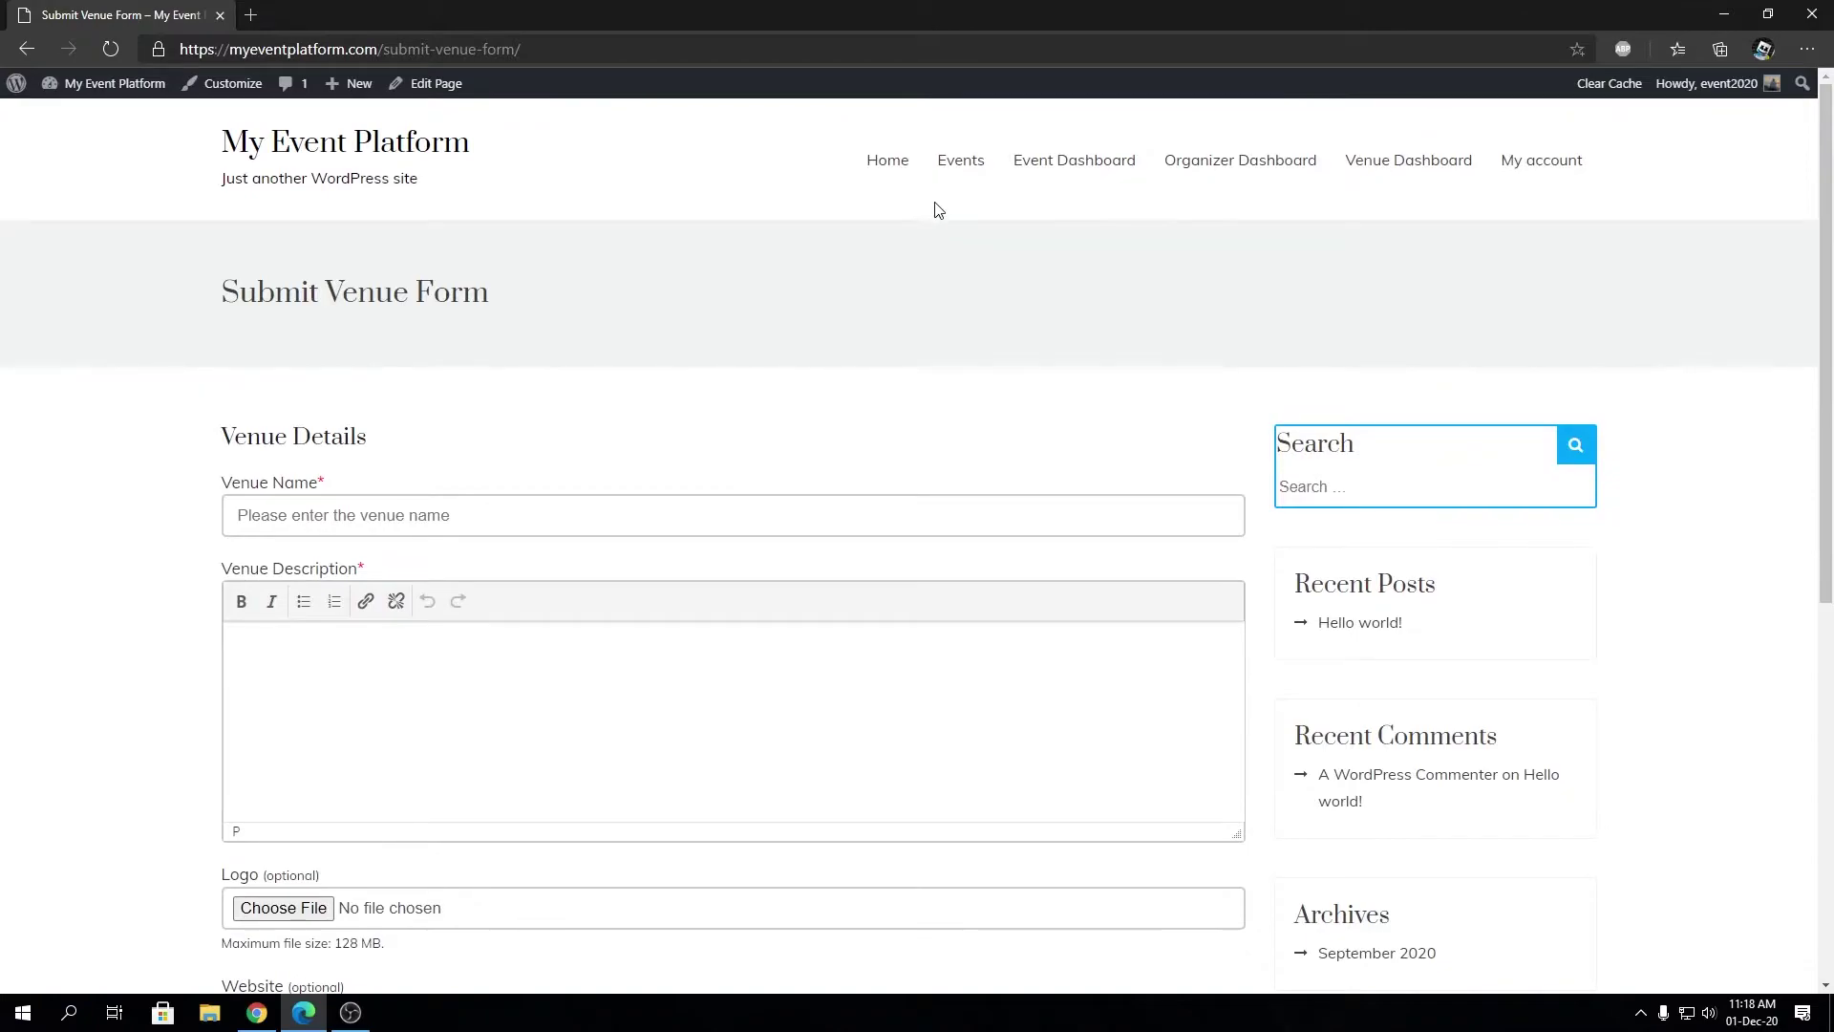
pyautogui.click(1039, 170)
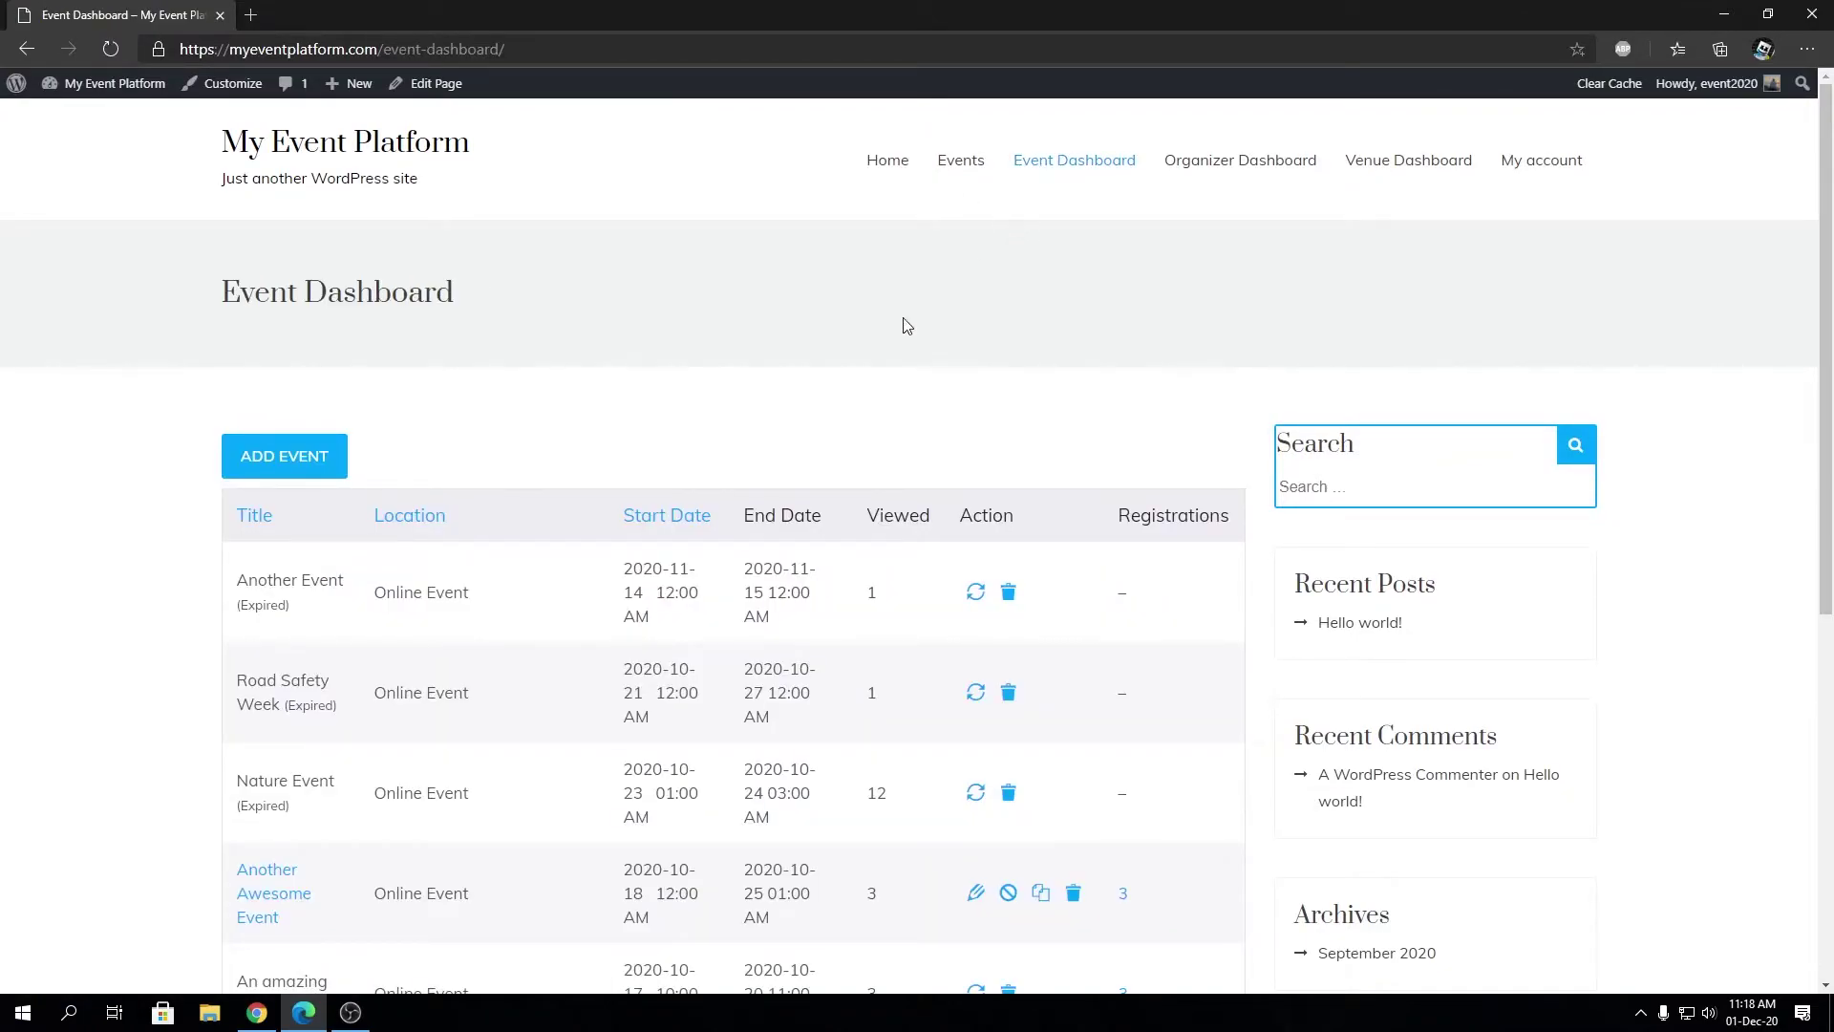
# Open the Post an Event form and check the Organizer and Venues lists without selecting anything
pyautogui.click(316, 455)
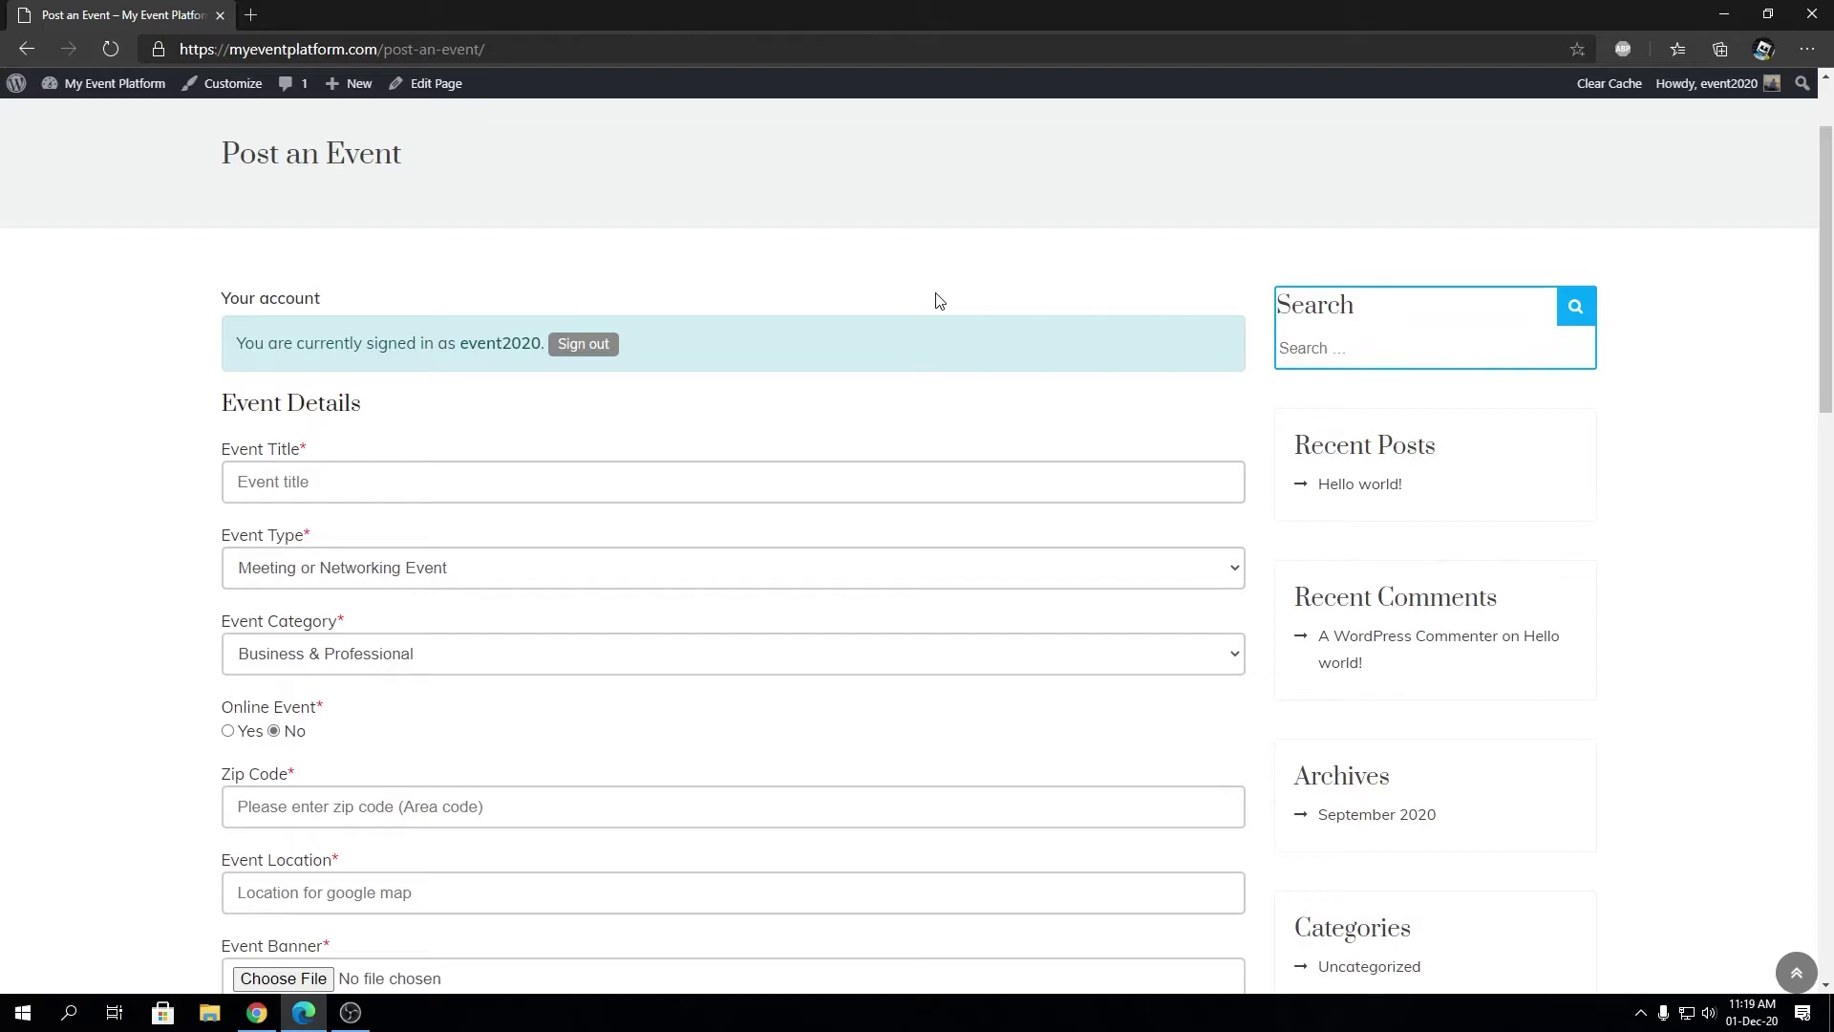
pyautogui.scroll(-1, 793, 403)
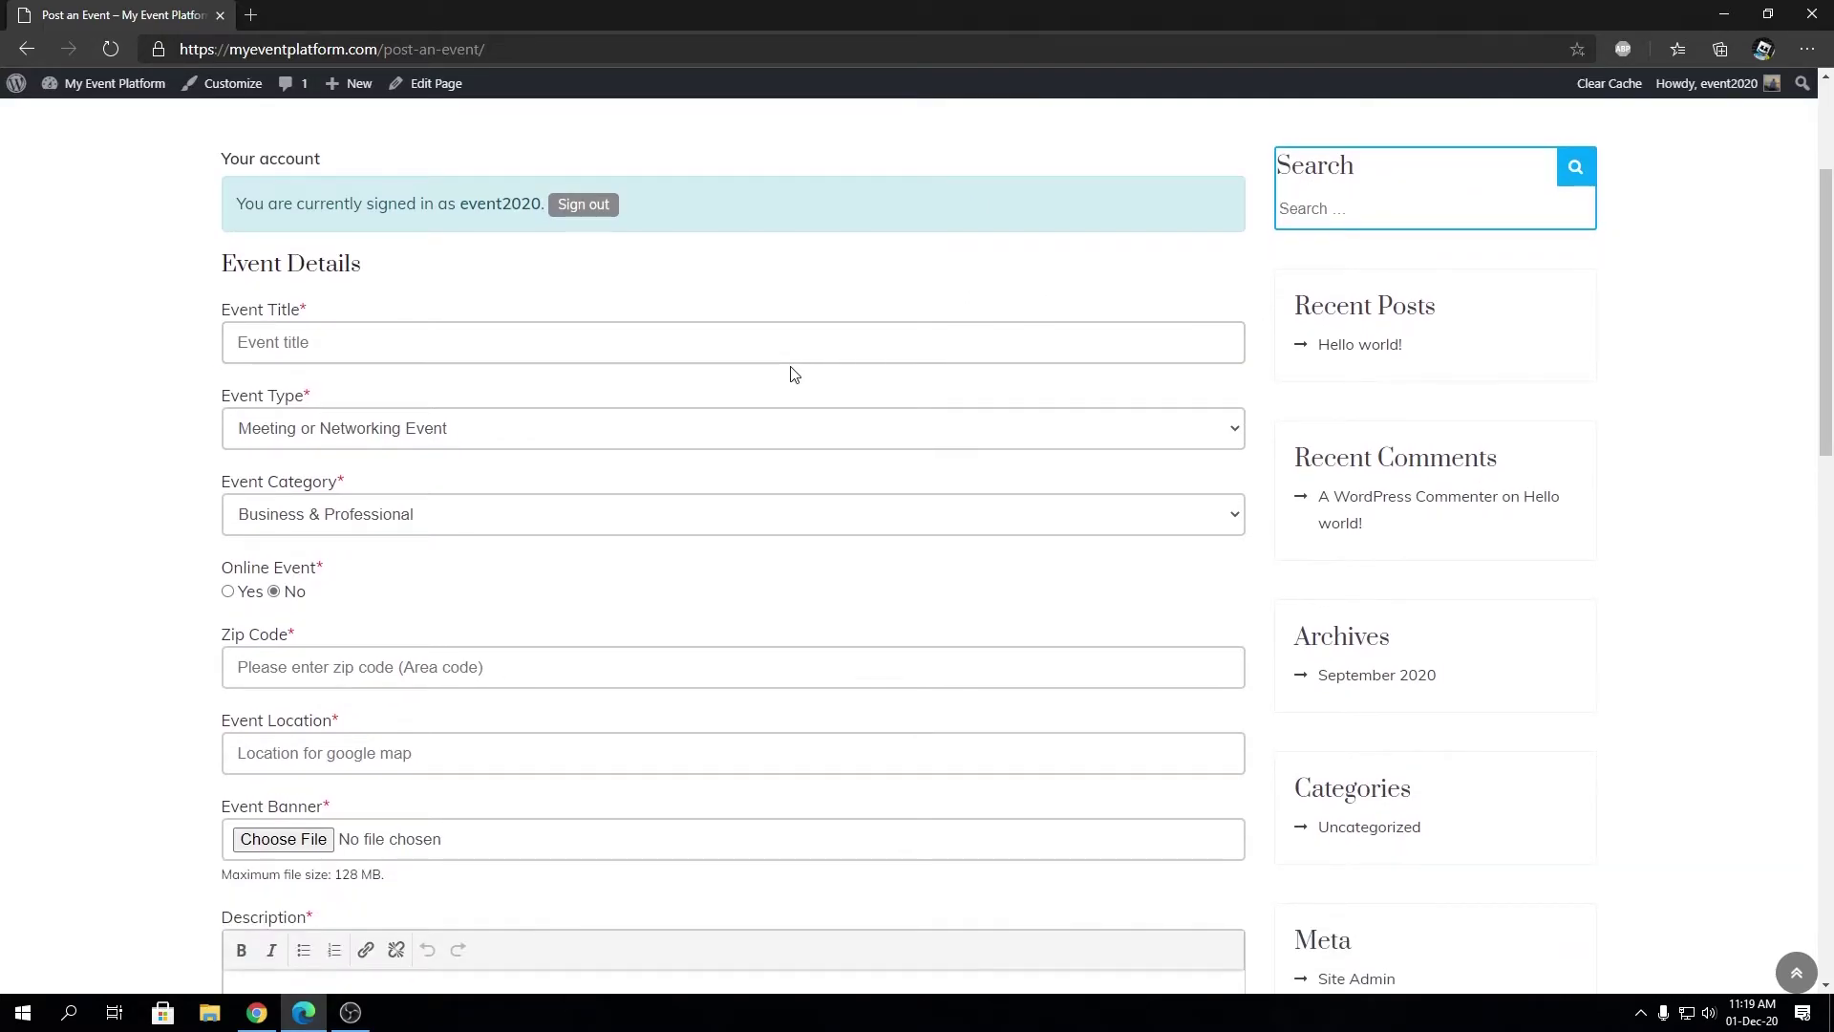
pyautogui.scroll(-6, 792, 374)
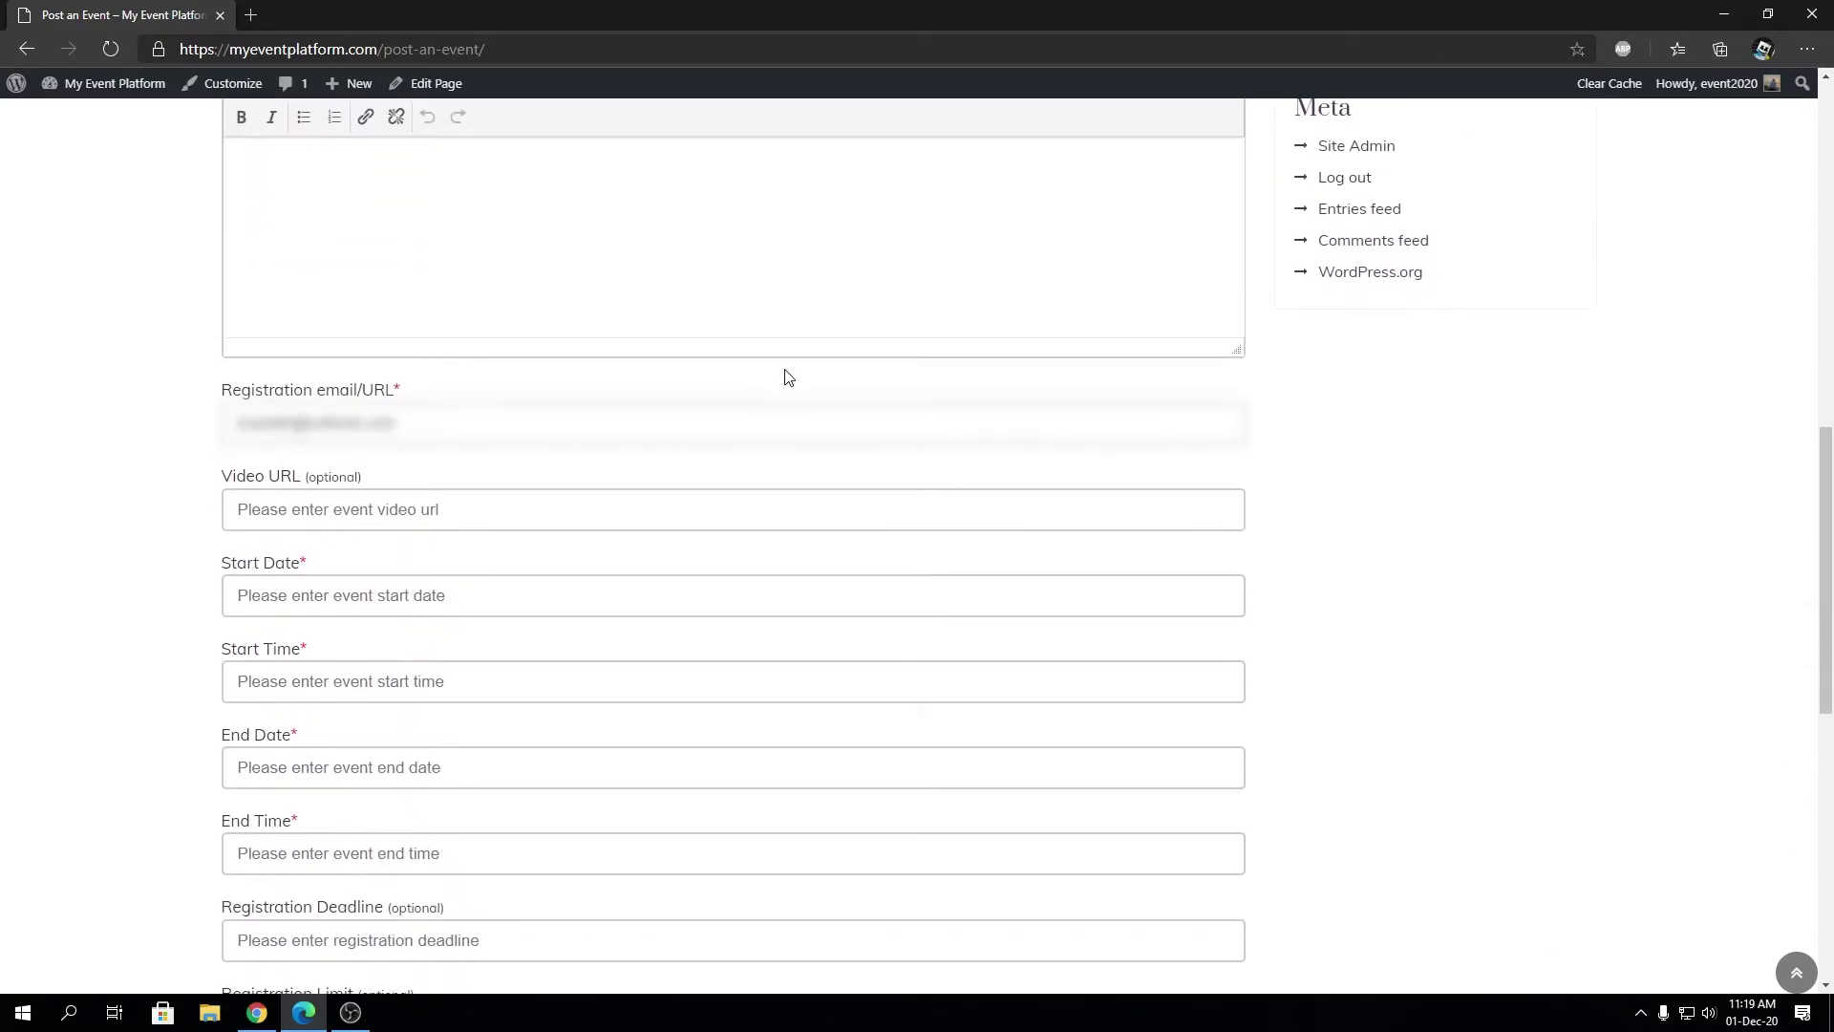
pyautogui.scroll(-1, 788, 377)
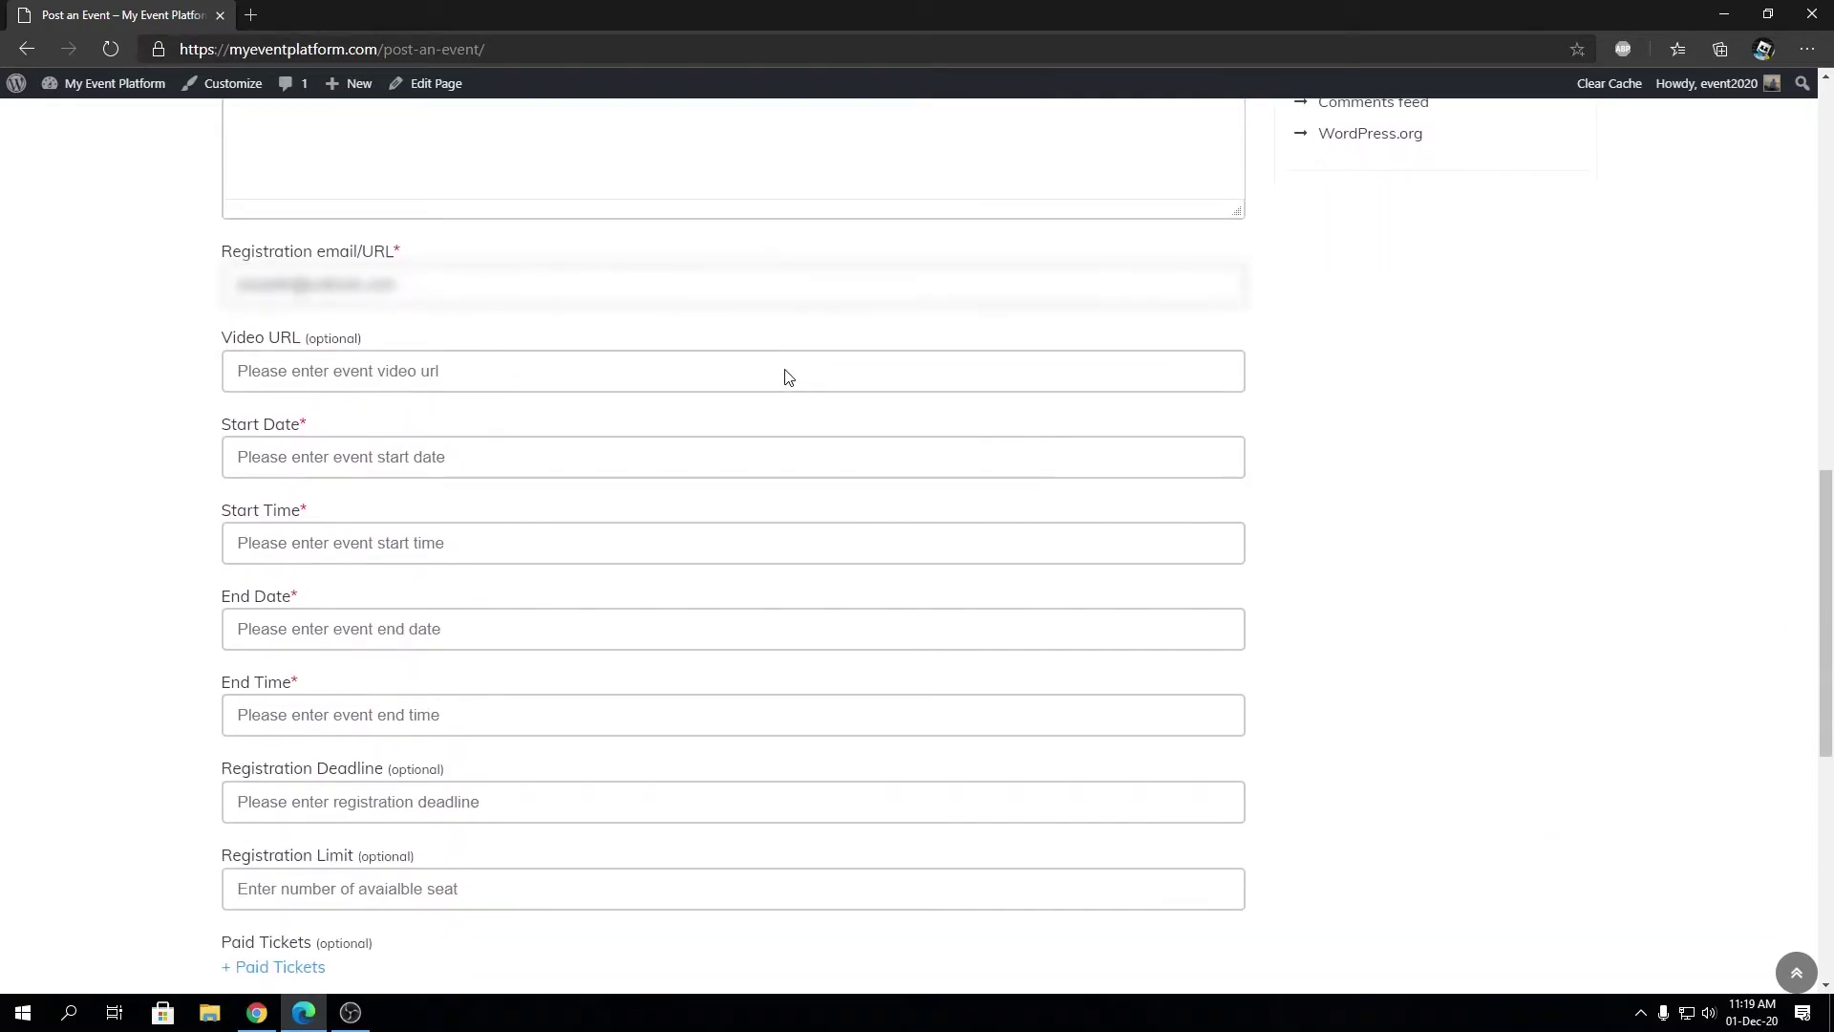
pyautogui.scroll(-2, 786, 370)
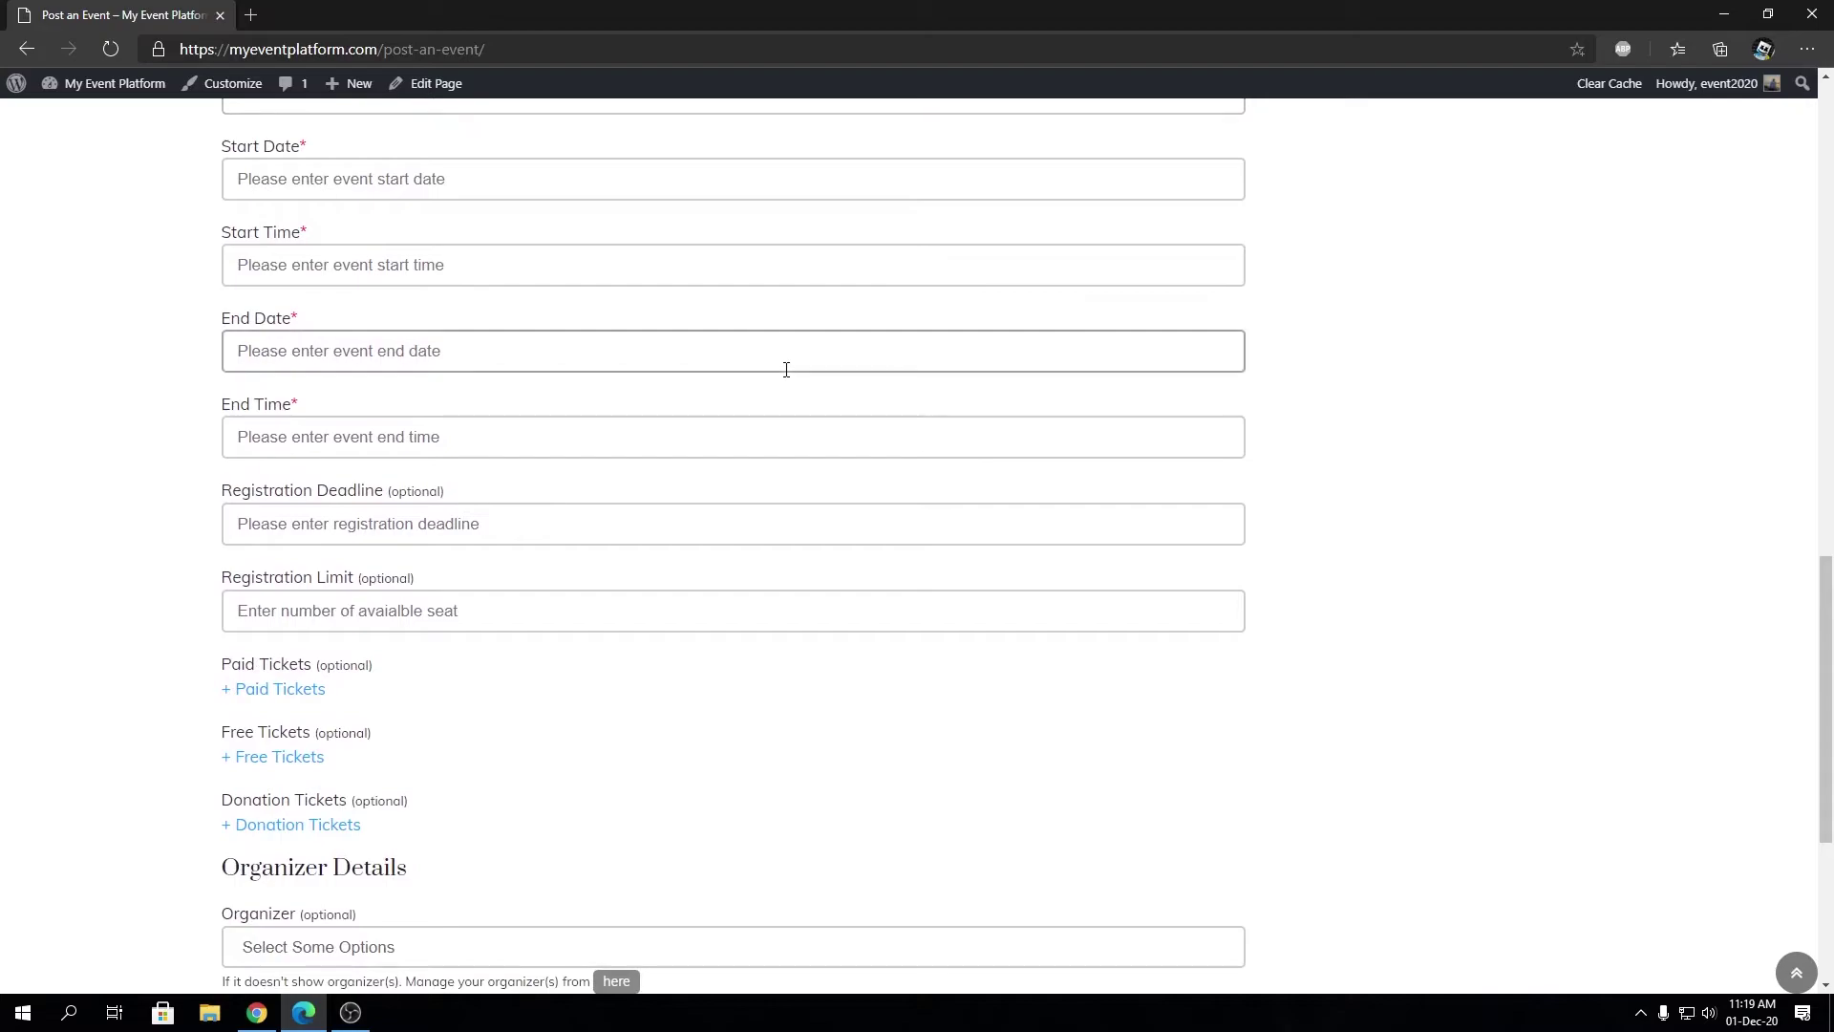
pyautogui.scroll(-2, 781, 361)
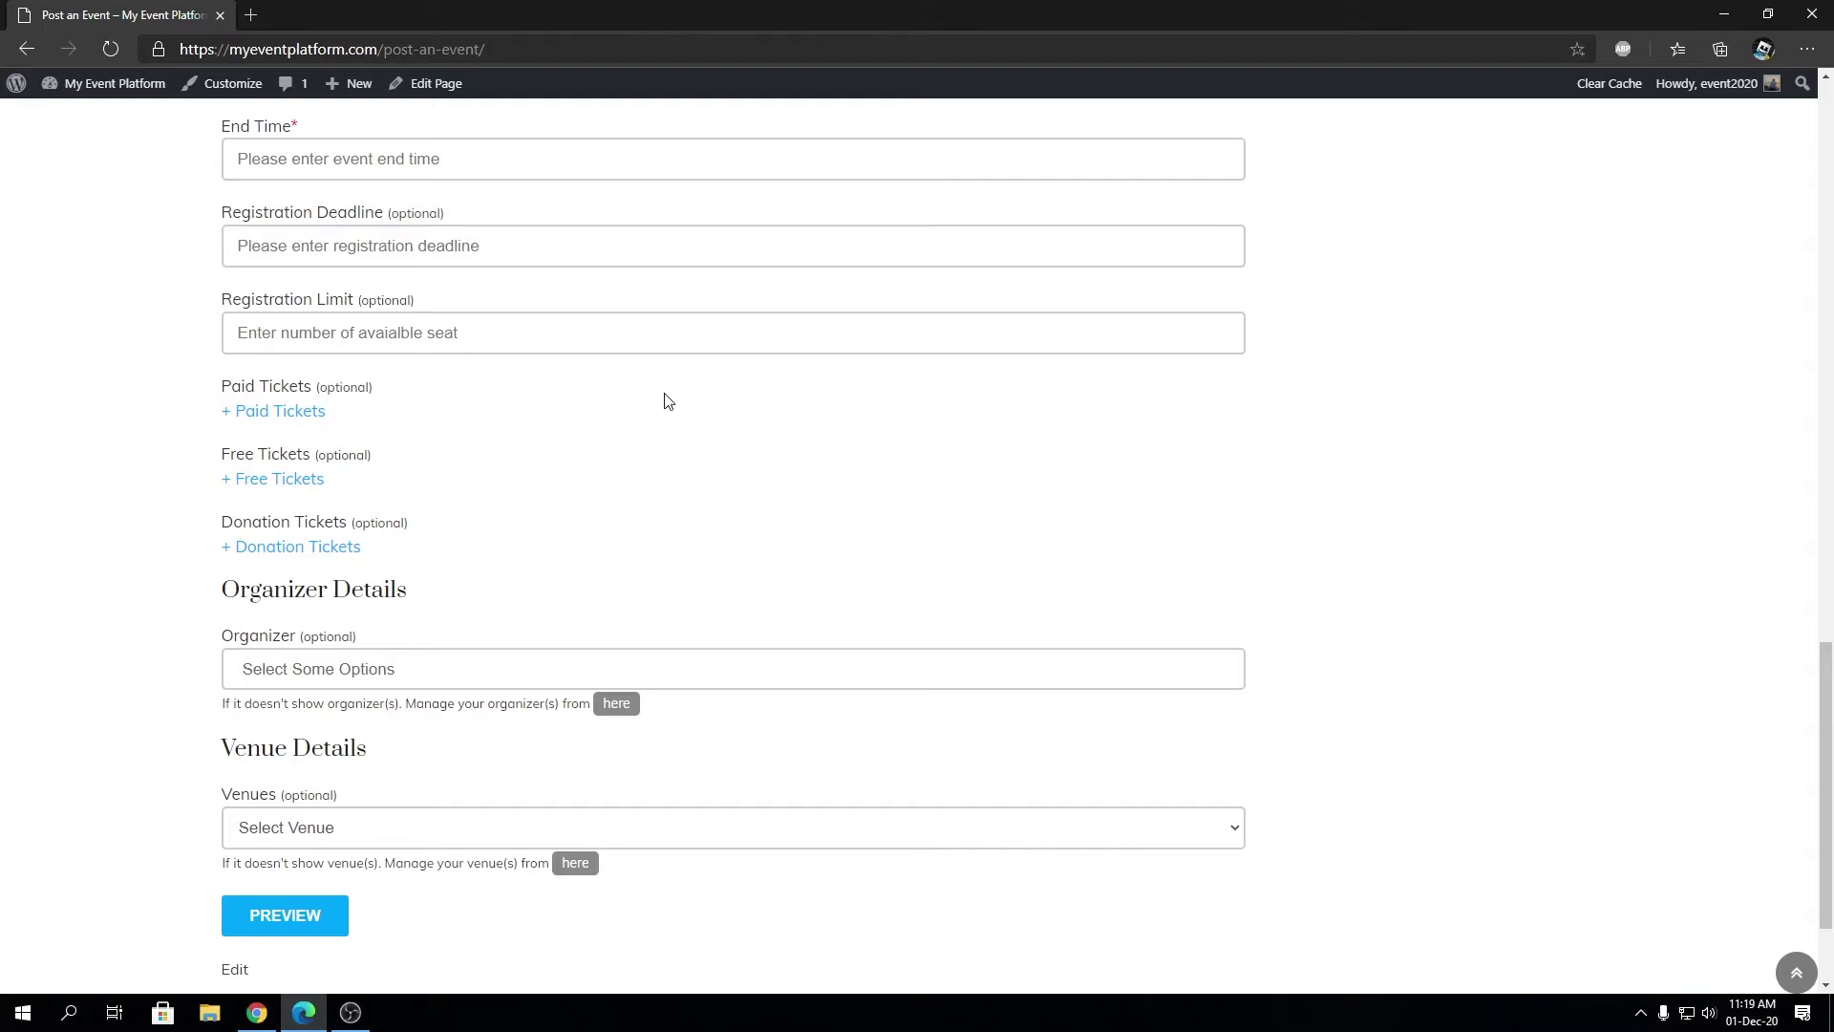
pyautogui.click(470, 662)
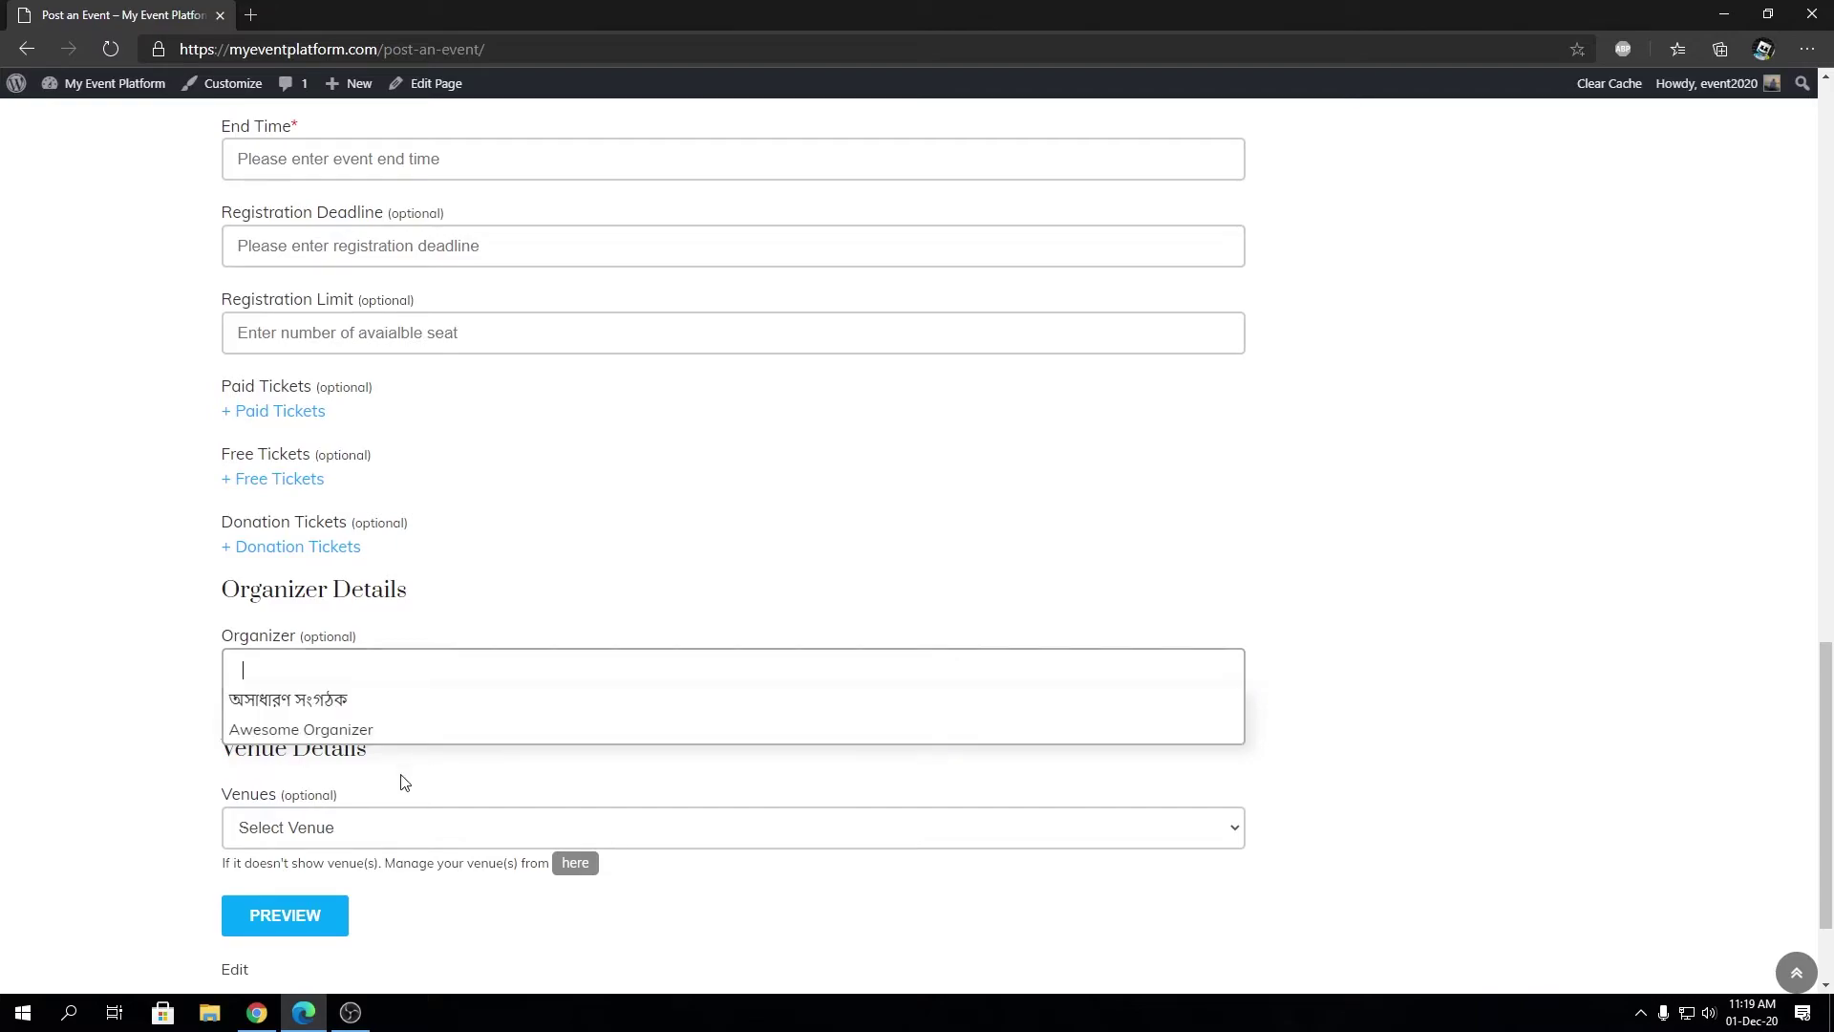
pyautogui.click(394, 828)
pyautogui.click(167, 826)
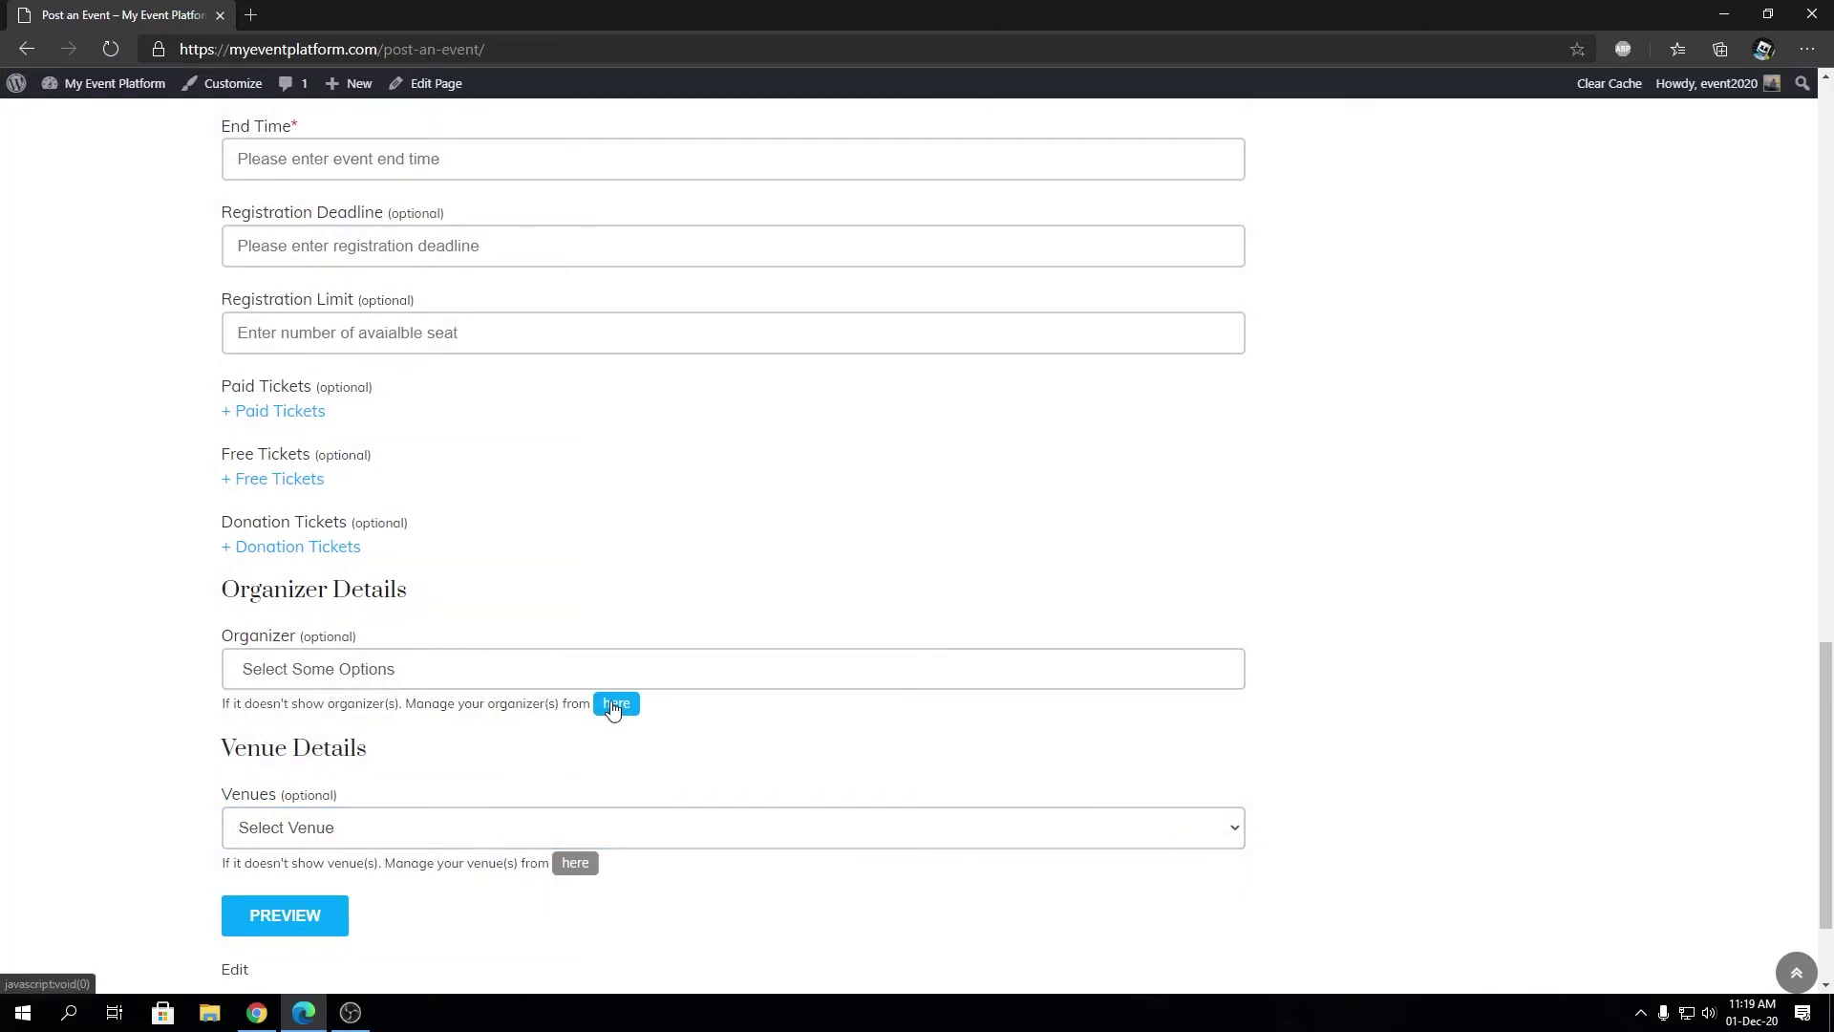
pyautogui.click(575, 863)
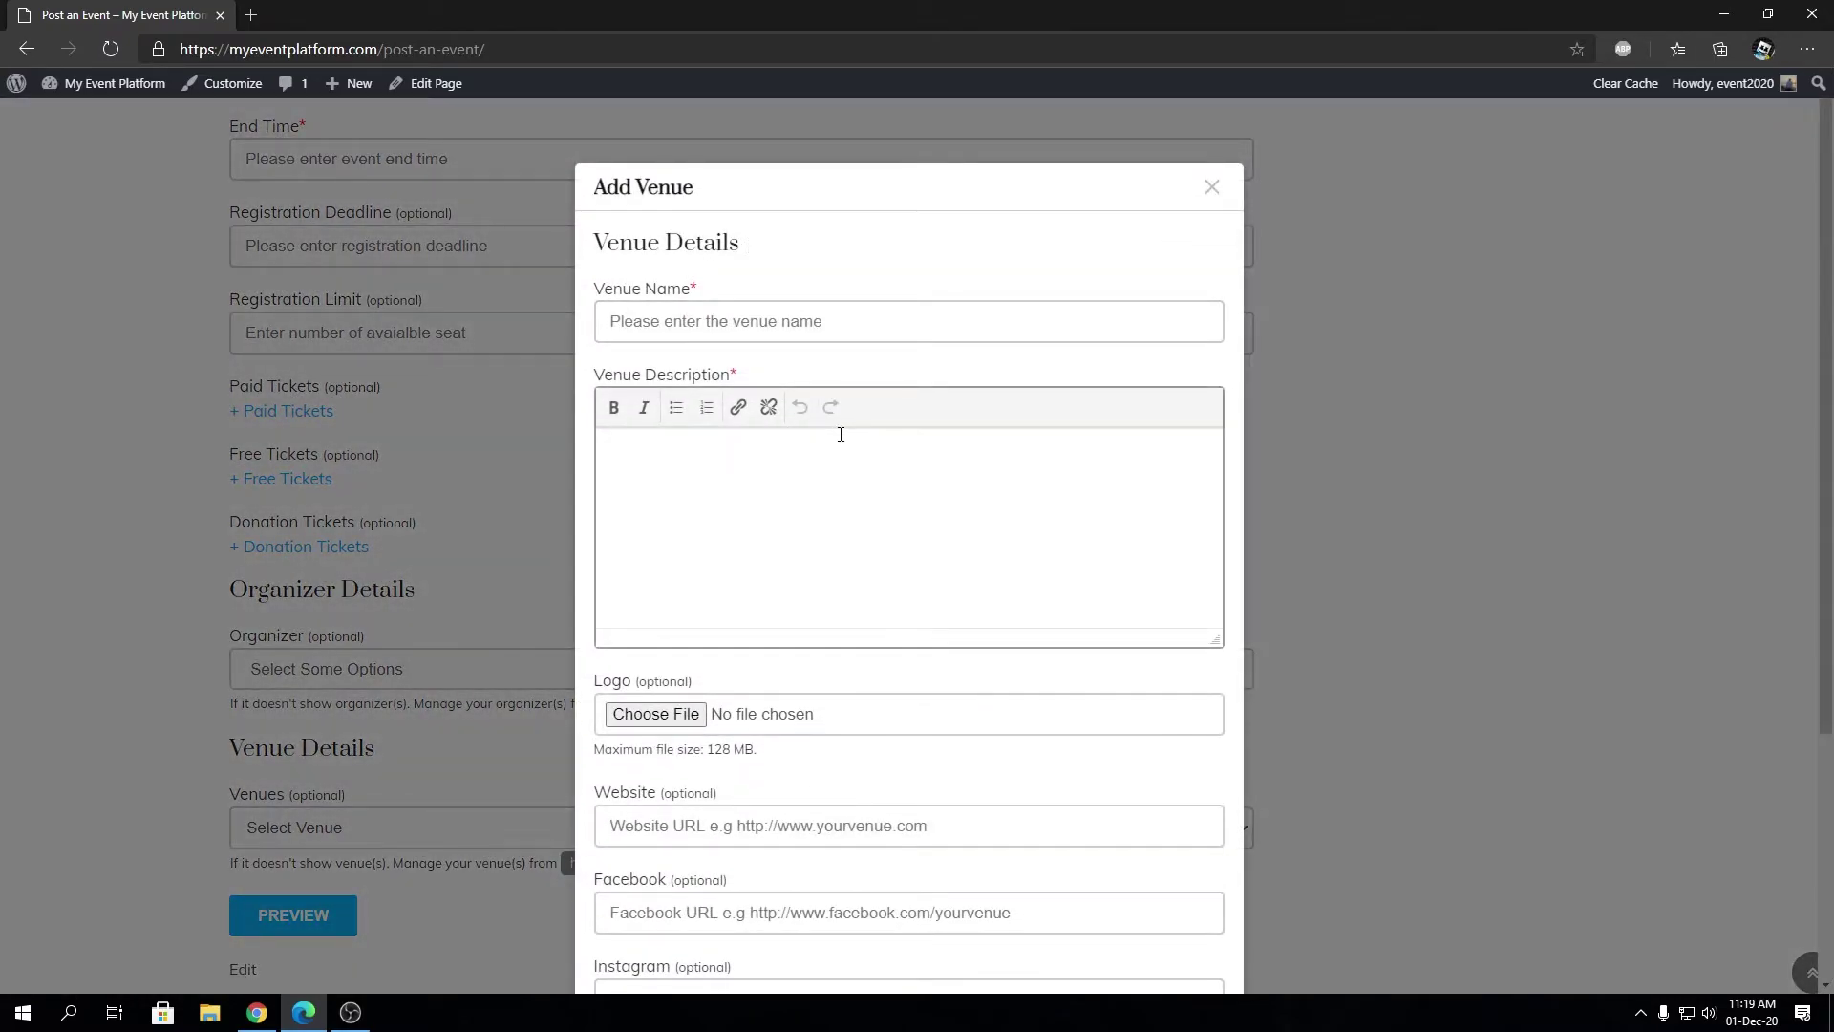
pyautogui.scroll(-4, 840, 435)
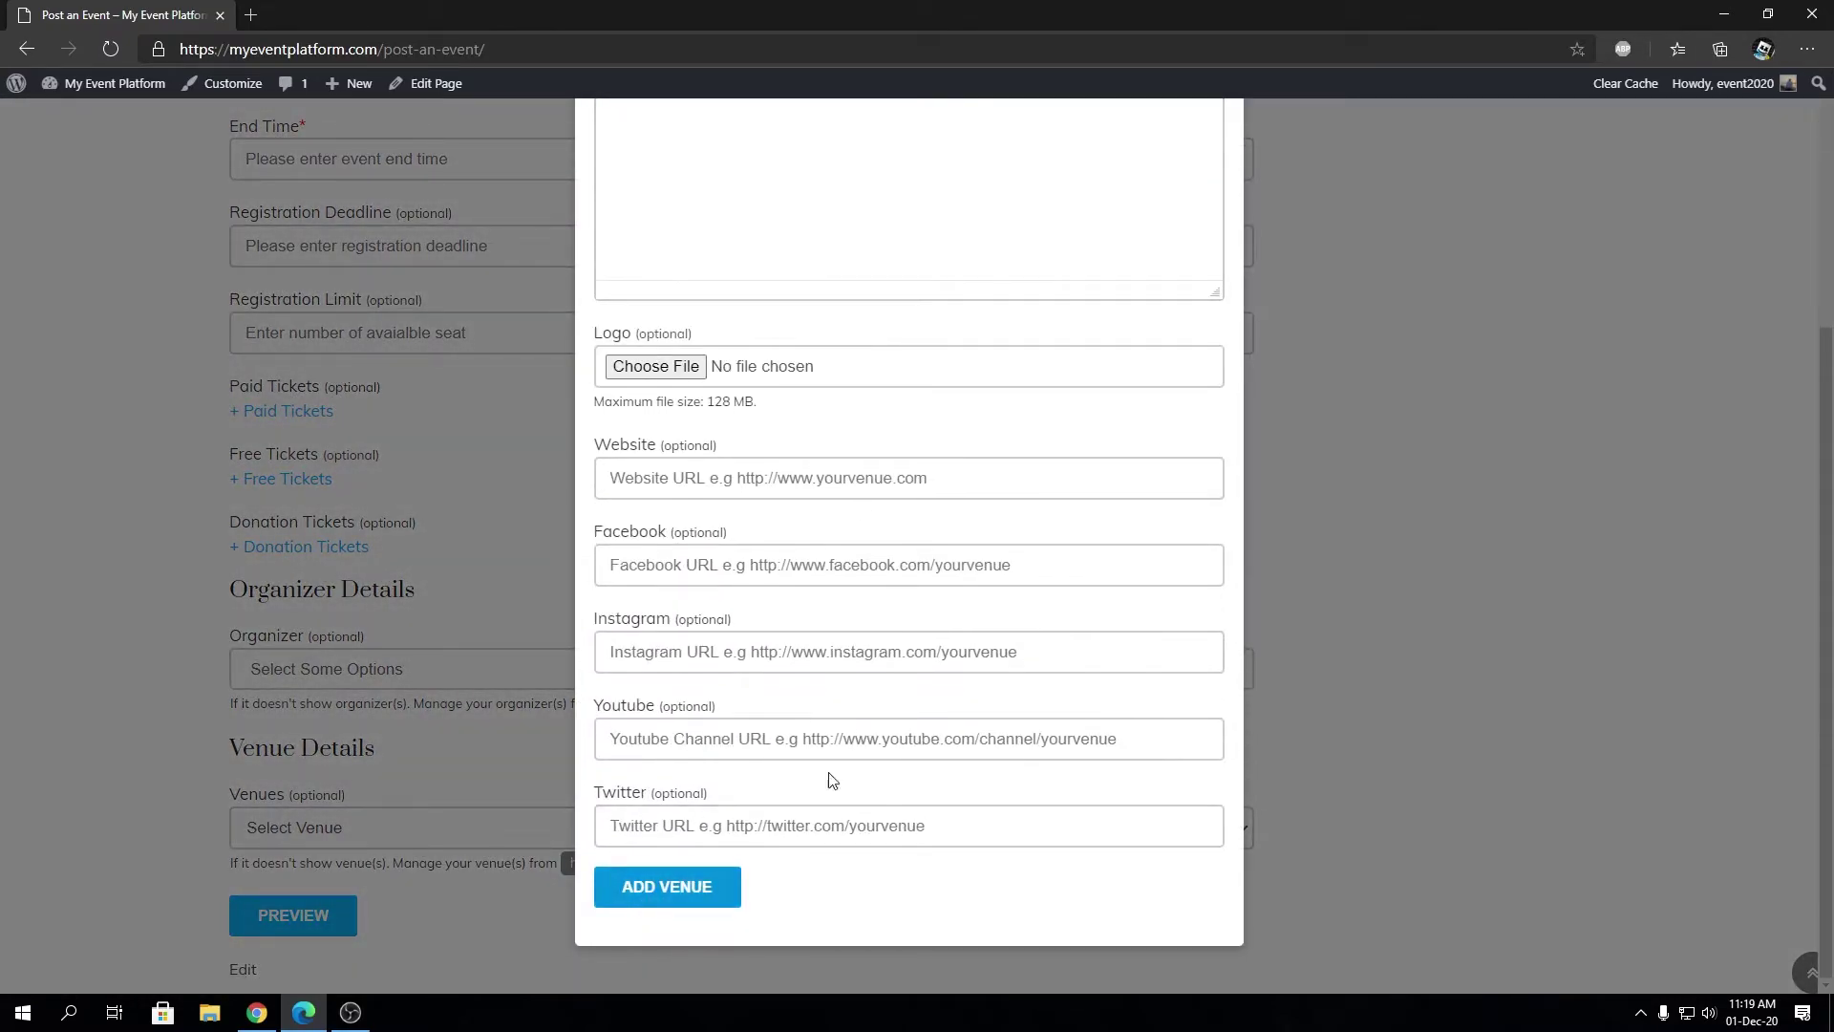
pyautogui.scroll(4, 934, 642)
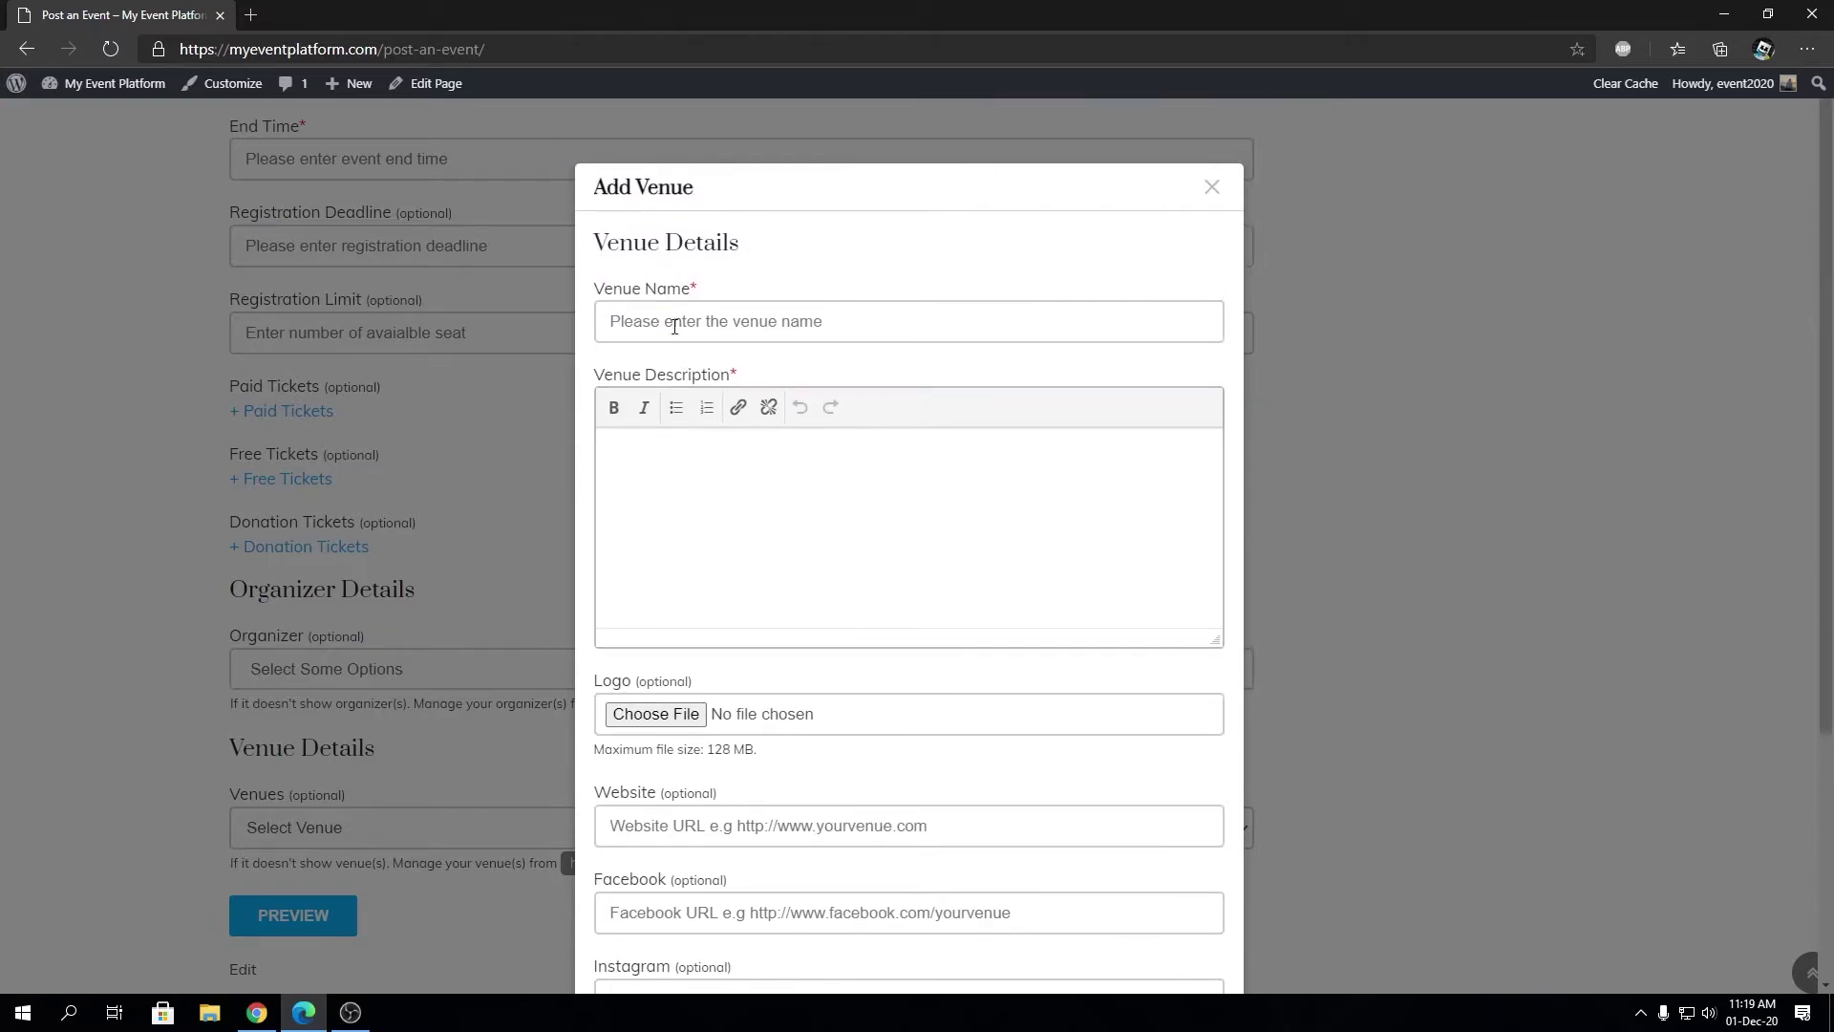
pyautogui.click(662, 321)
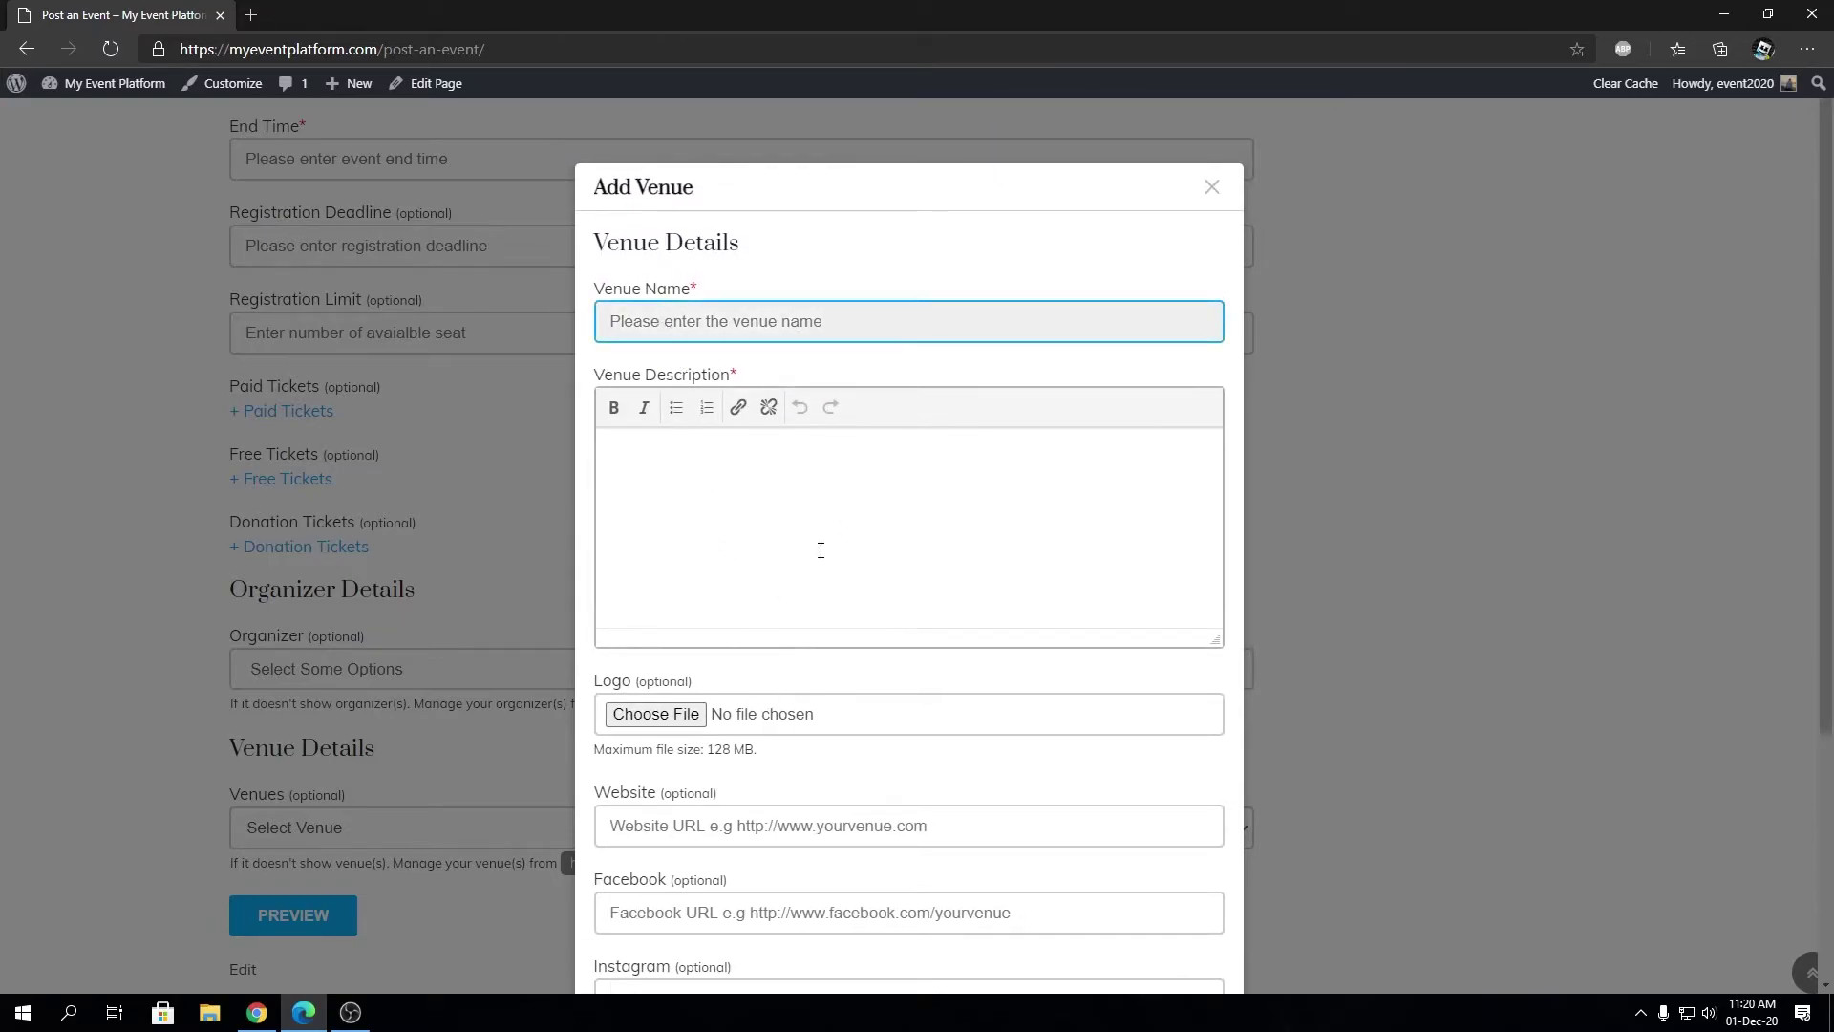
pyautogui.scroll(-4, 808, 731)
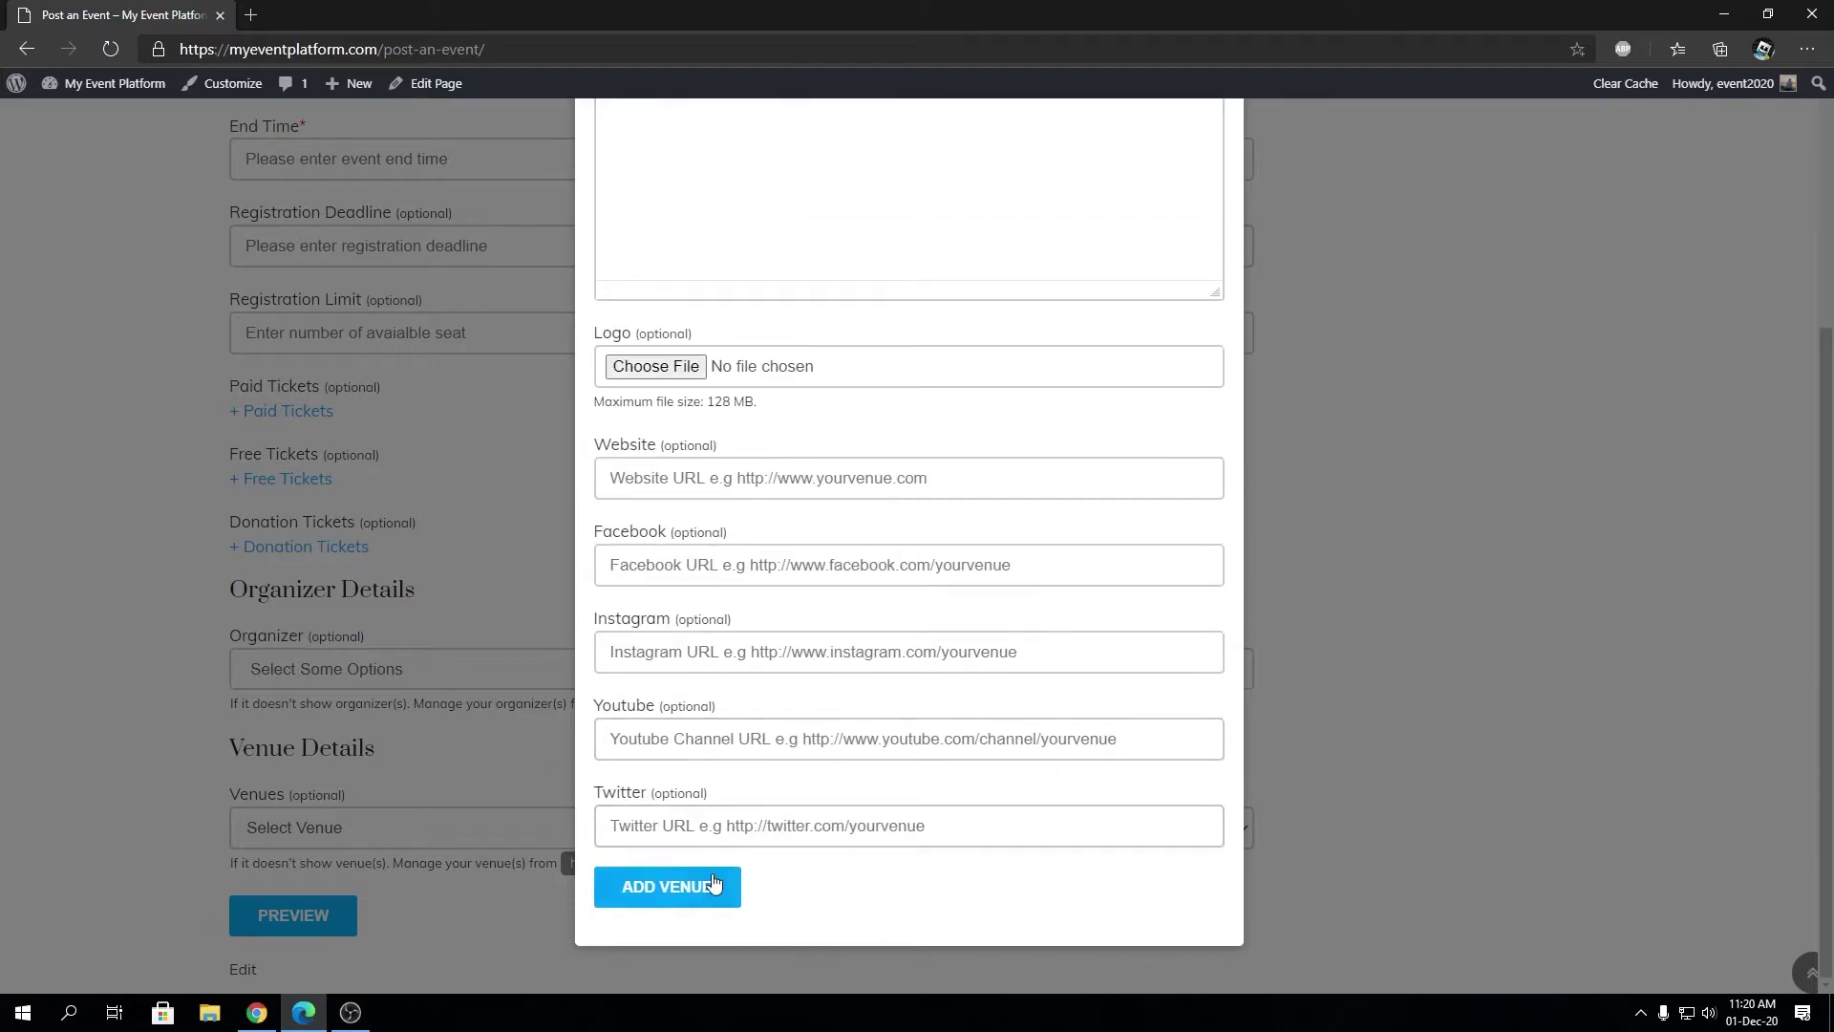
pyautogui.scroll(5, 1105, 156)
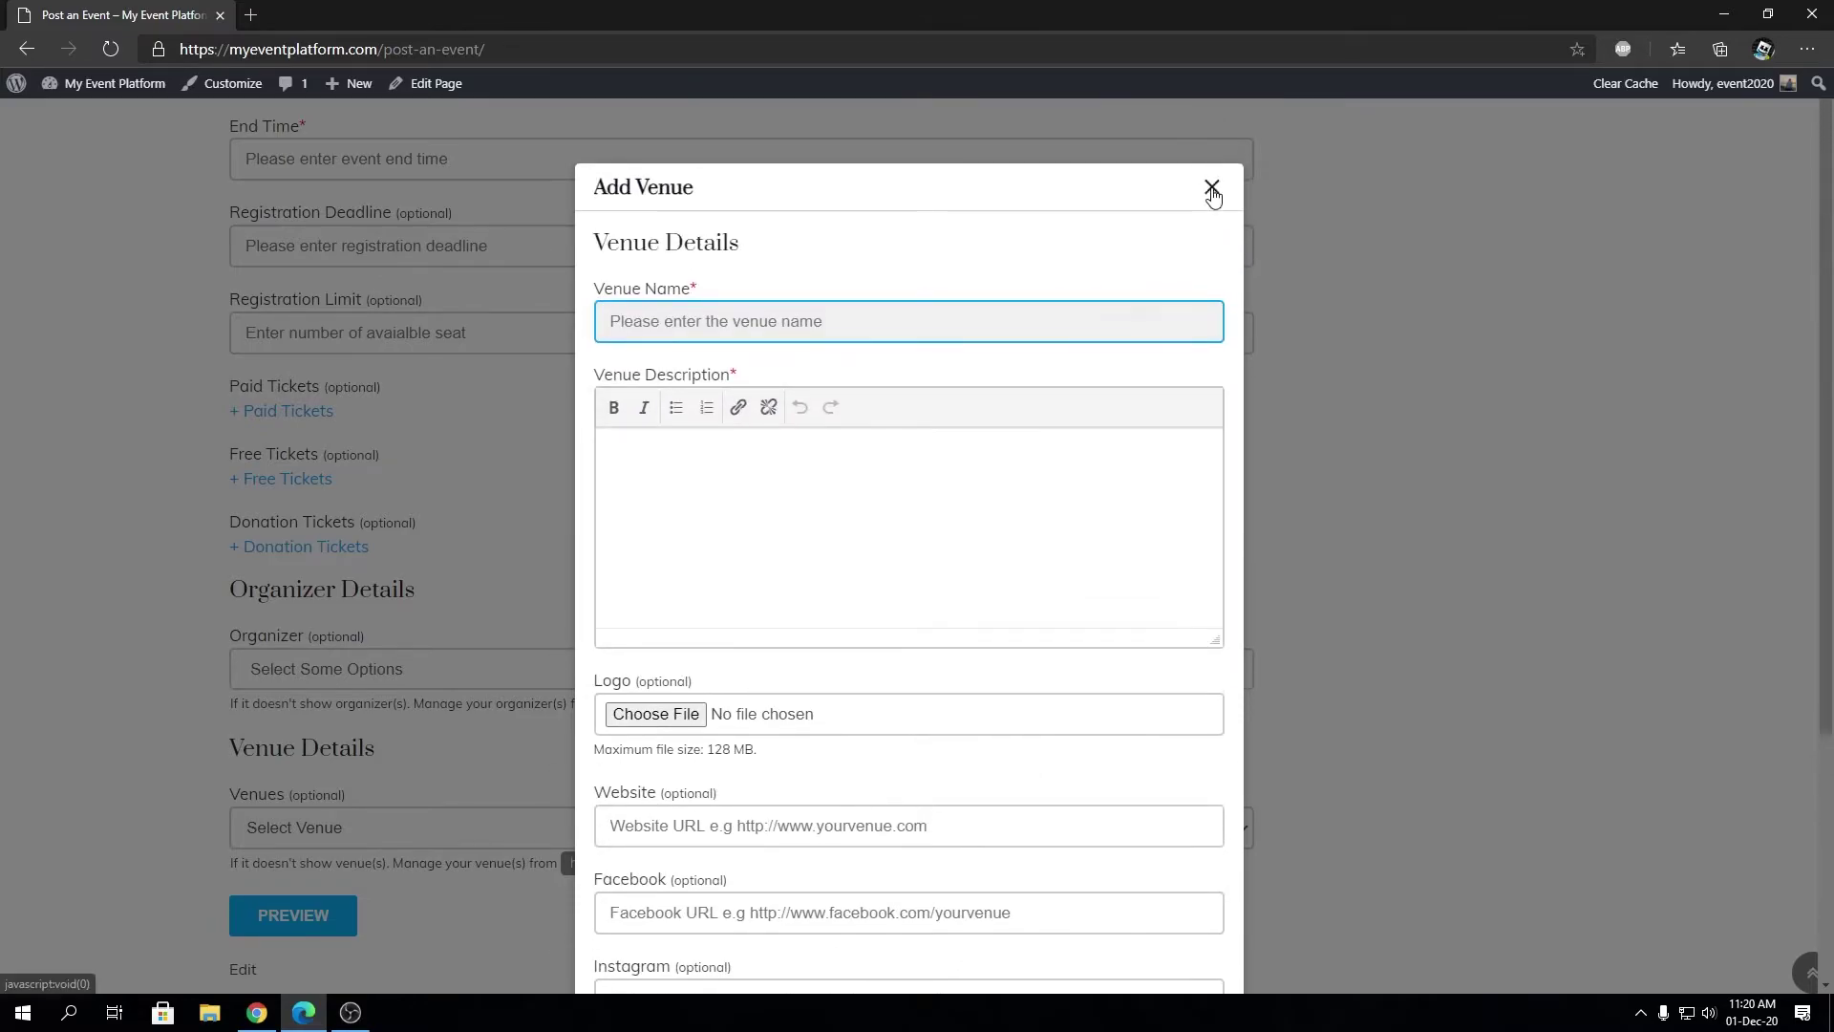
pyautogui.click(1210, 186)
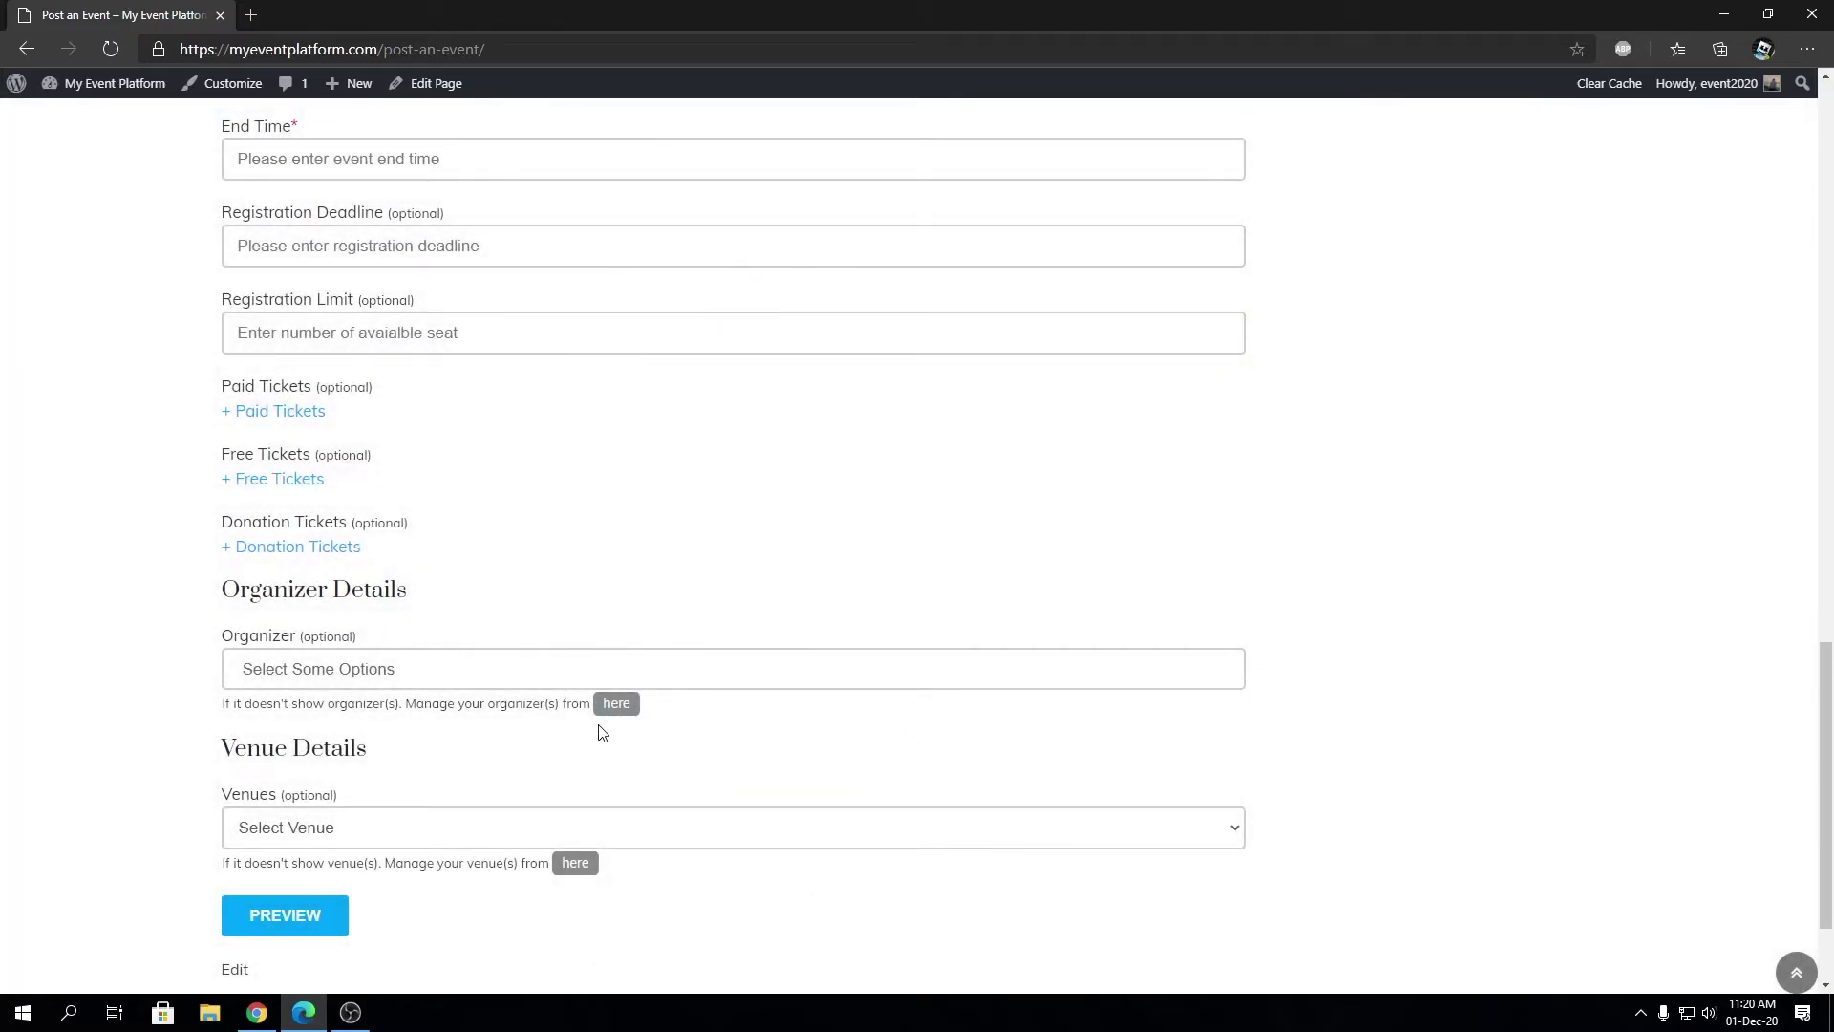
pyautogui.click(499, 829)
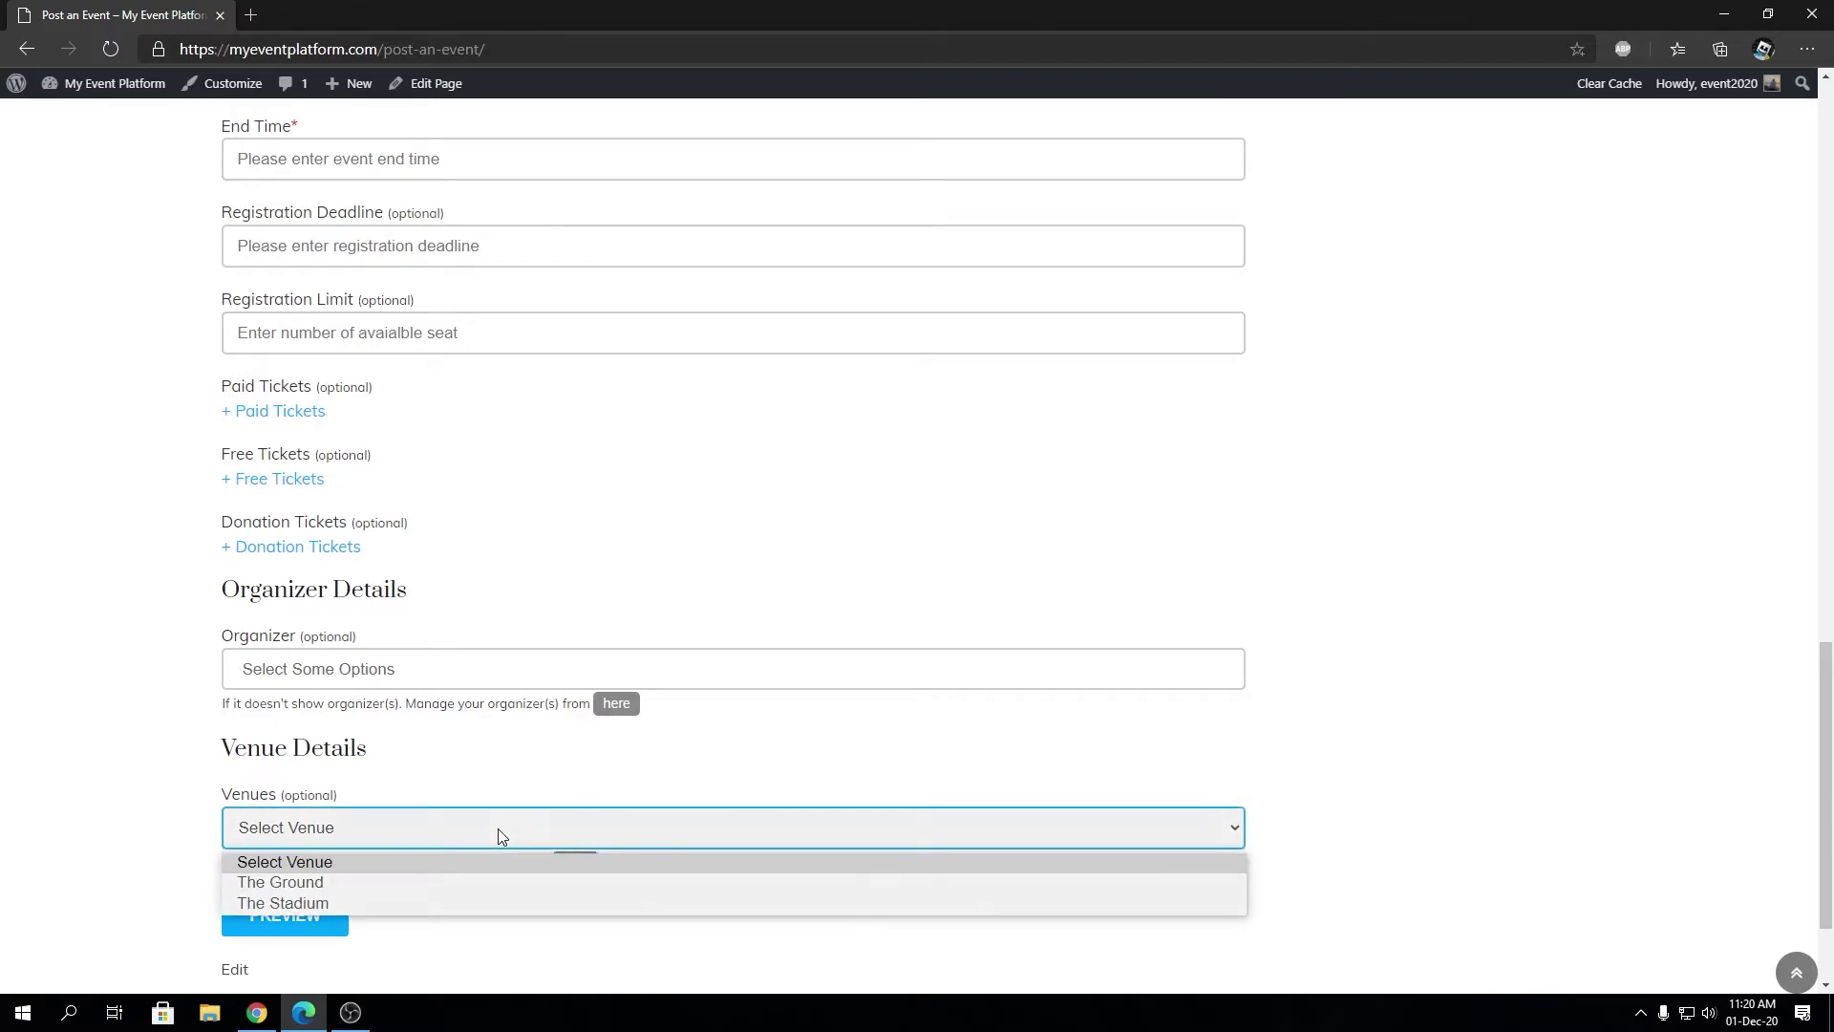
pyautogui.click(453, 975)
pyautogui.click(571, 867)
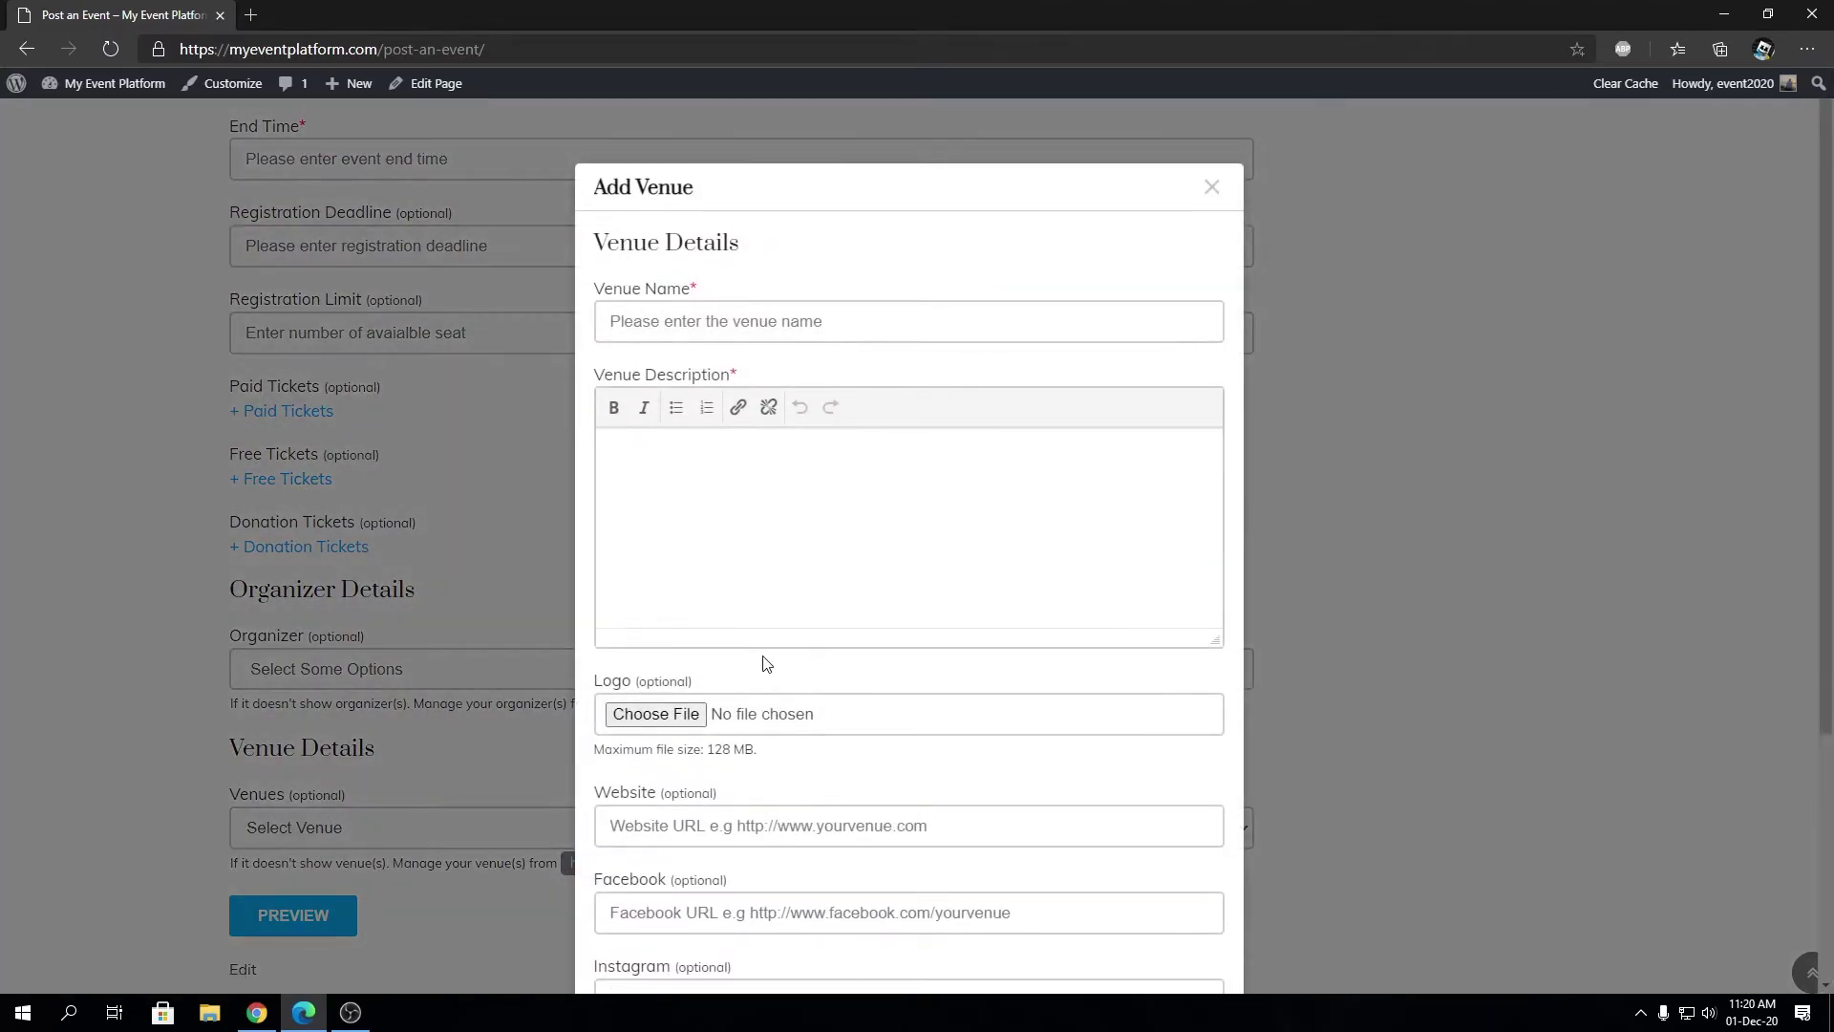
pyautogui.click(1212, 188)
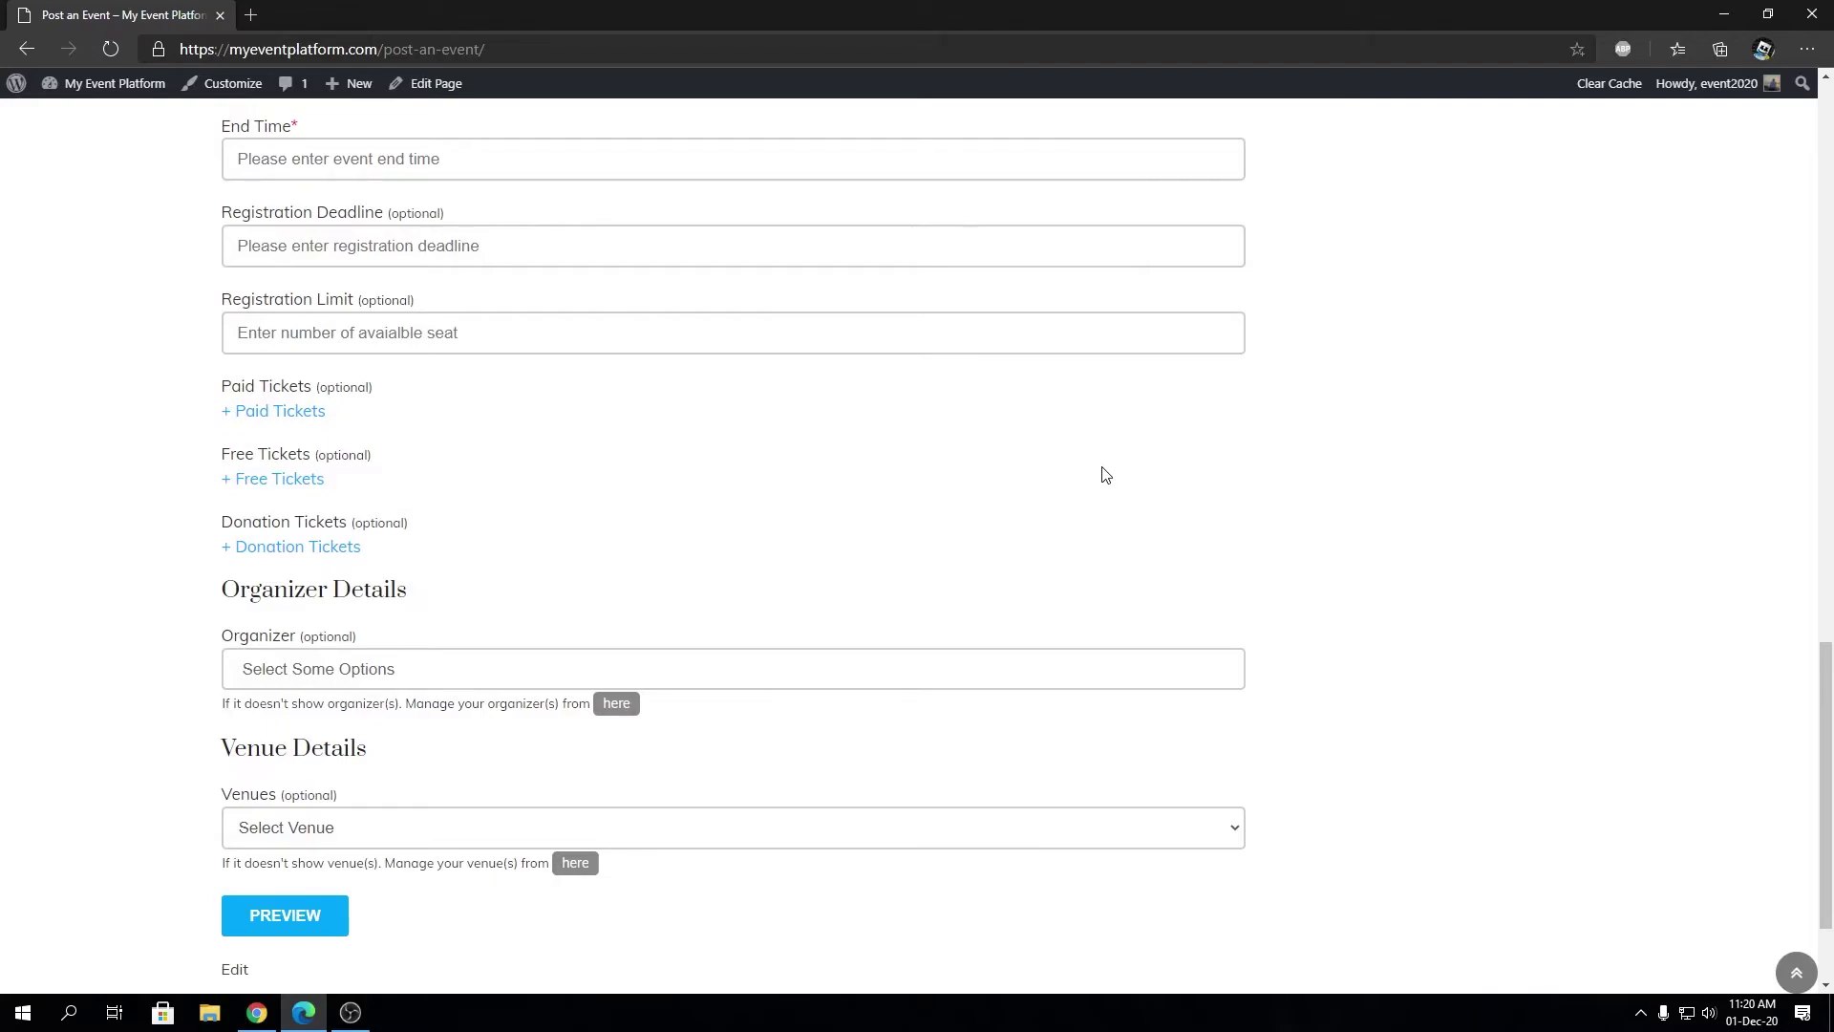
# Enter 'The New Year Party' as the event title
pyautogui.scroll(13, 1048, 488)
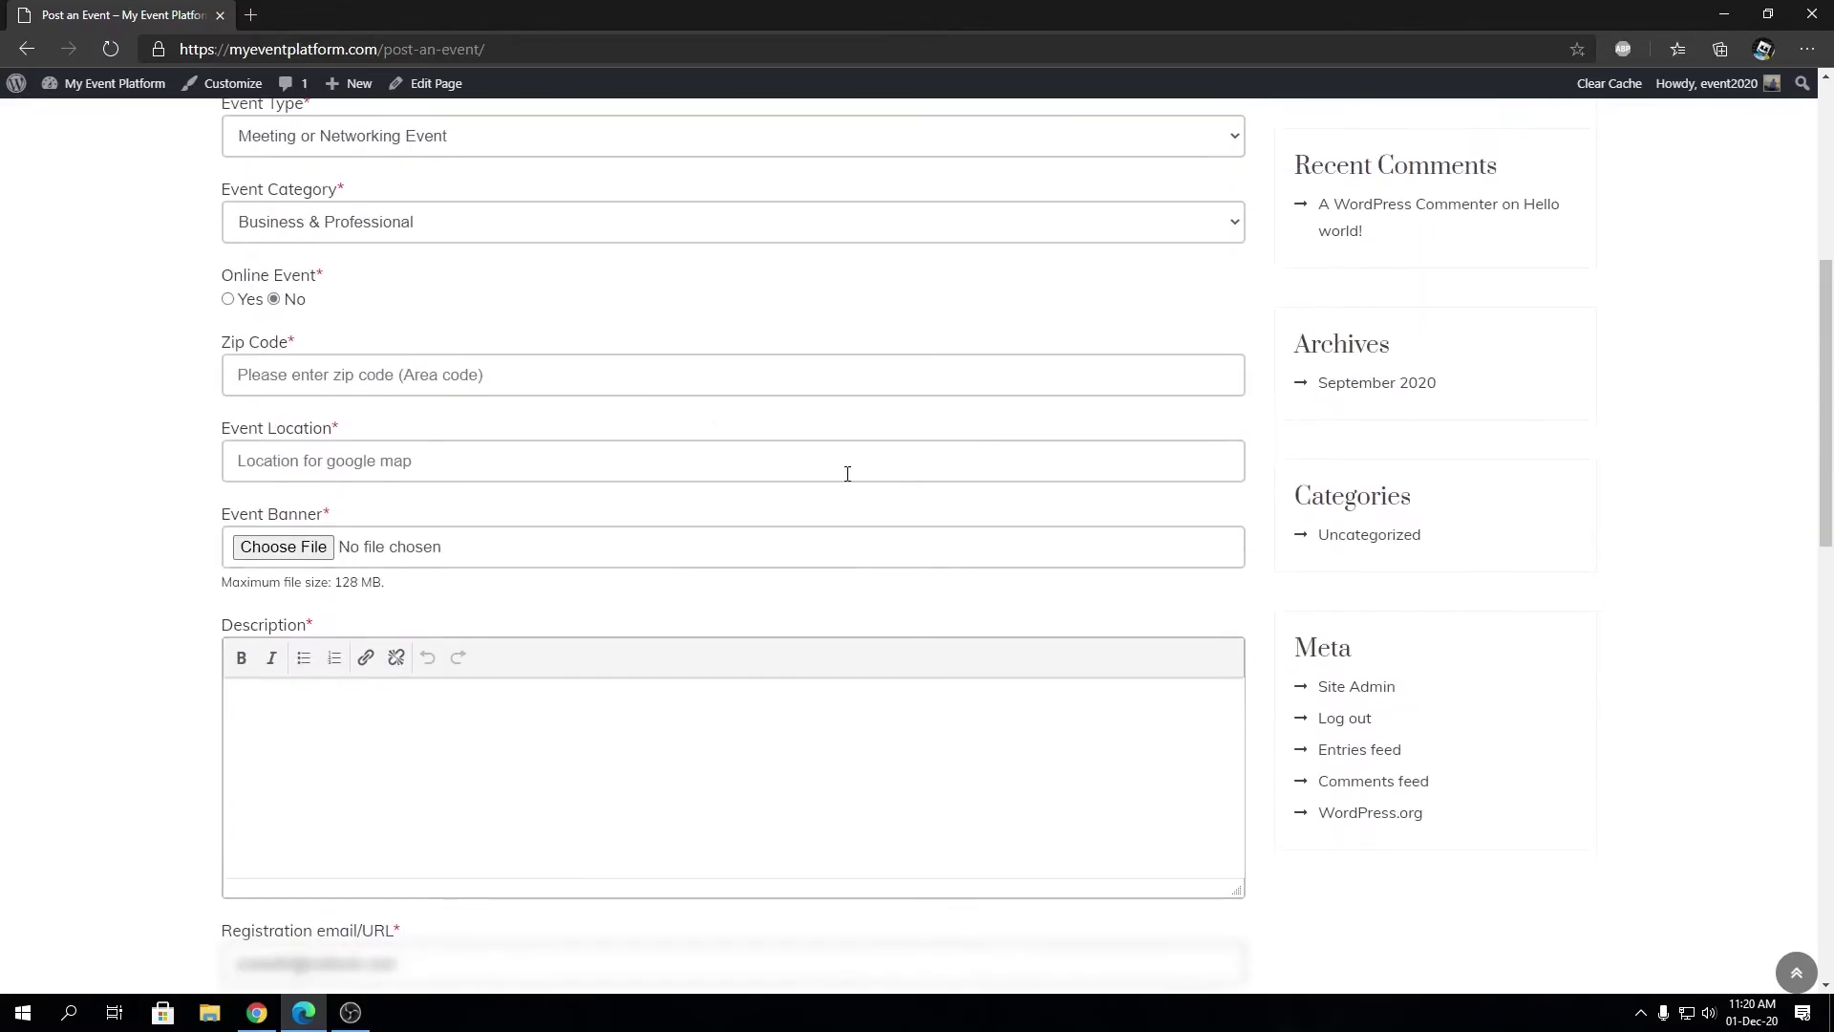
pyautogui.scroll(3, 392, 287)
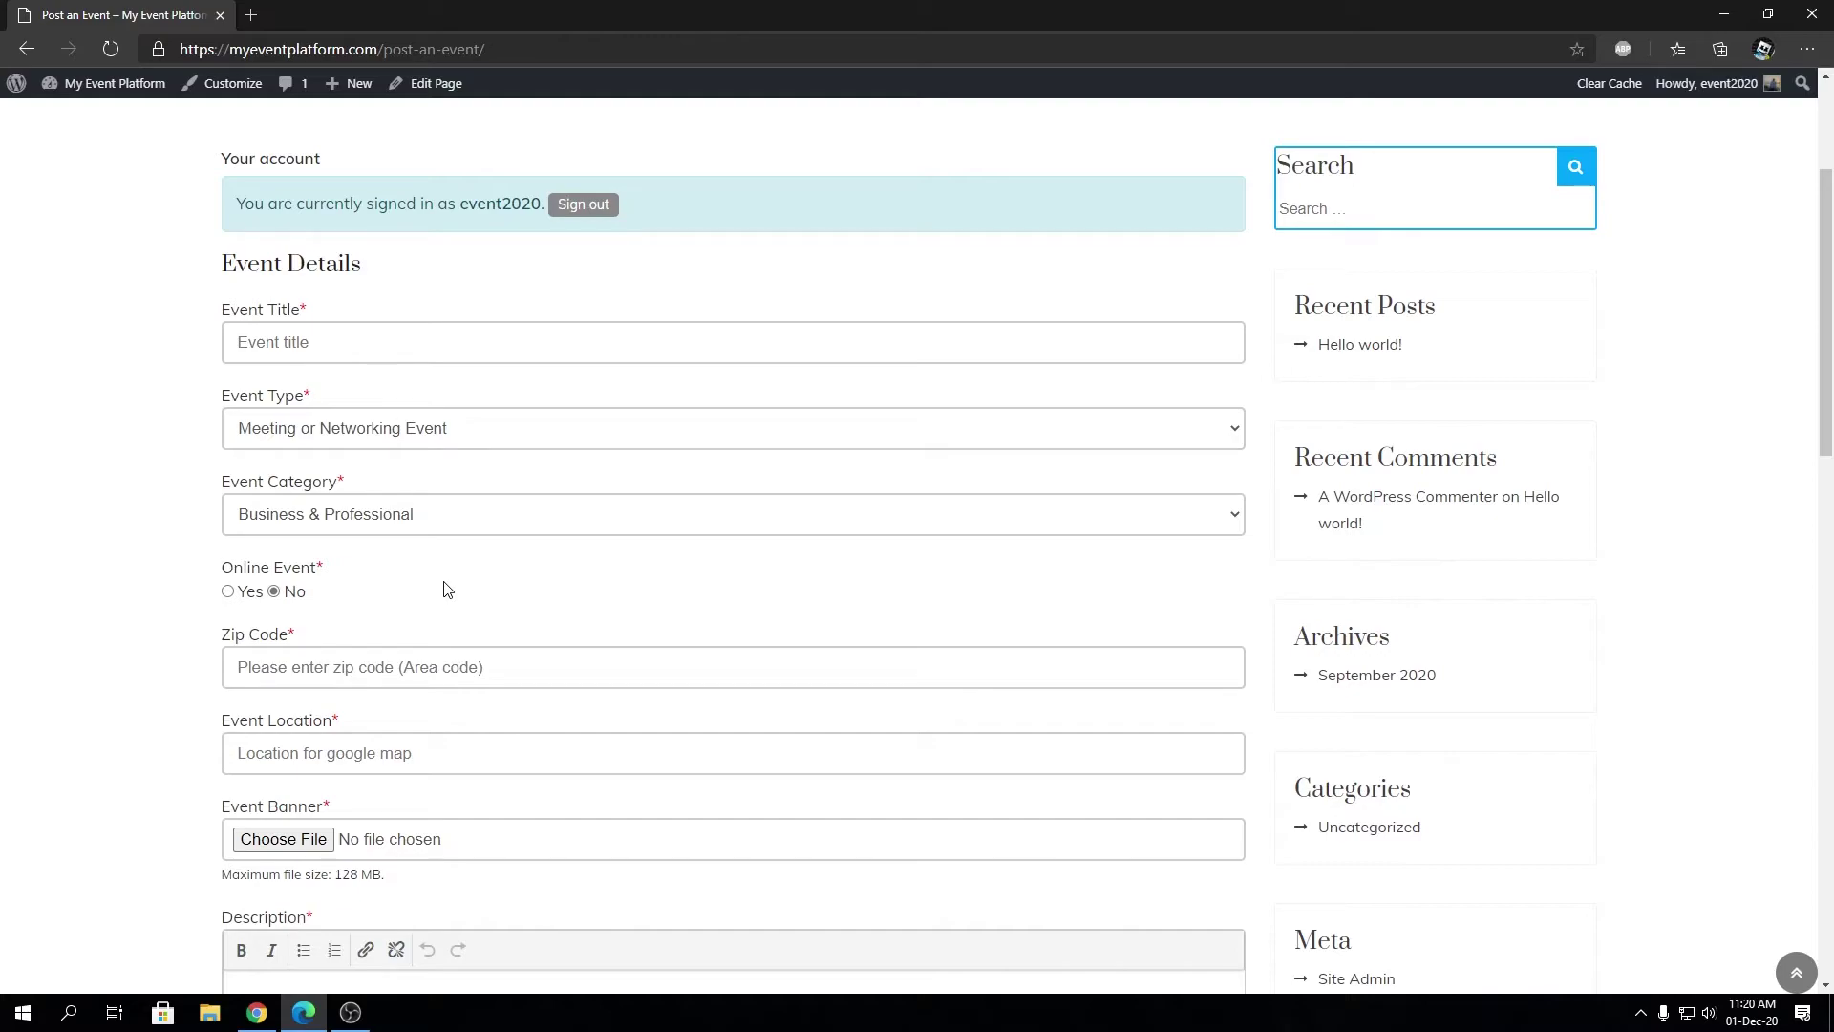
pyautogui.click(487, 352)
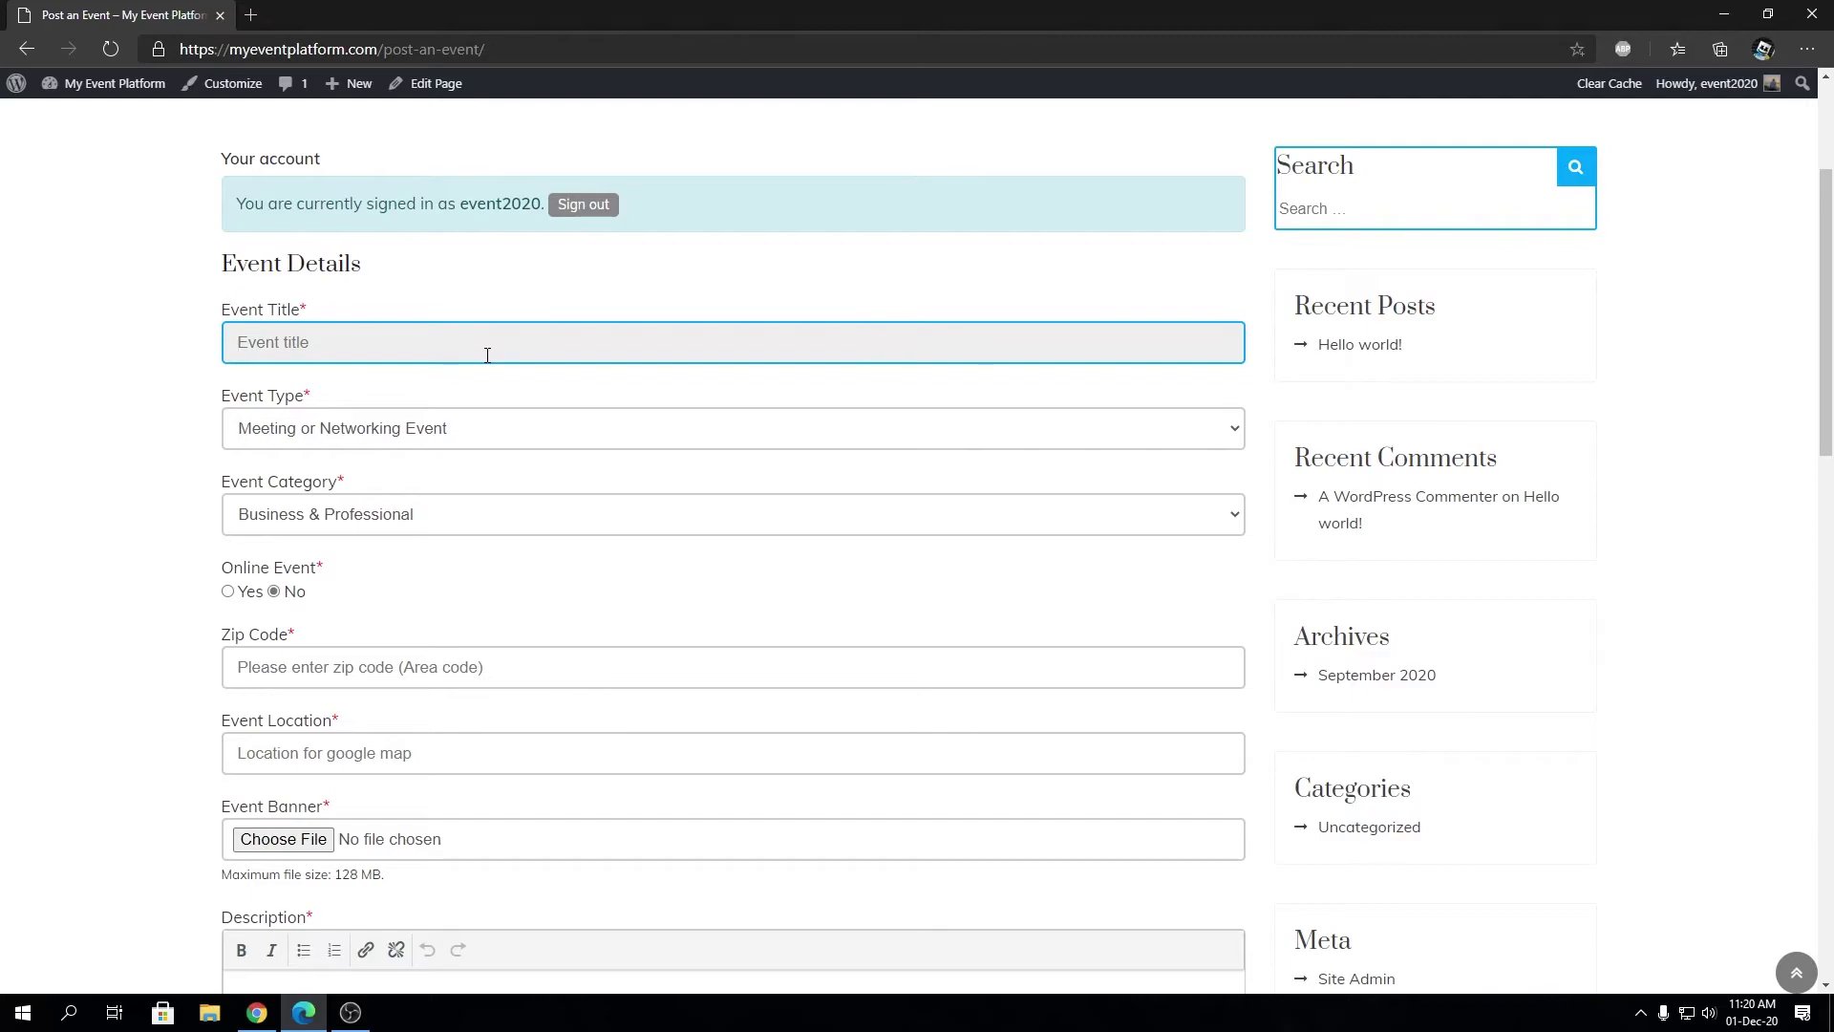
pyautogui.write('The New Yoe')
pyautogui.press('BackSpace')
pyautogui.press('BackSpace')
# Set Event Category to Other and mark the event as online
pyautogui.click(229, 428)
pyautogui.click(229, 428)
pyautogui.click(229, 514)
pyautogui.click(234, 713)
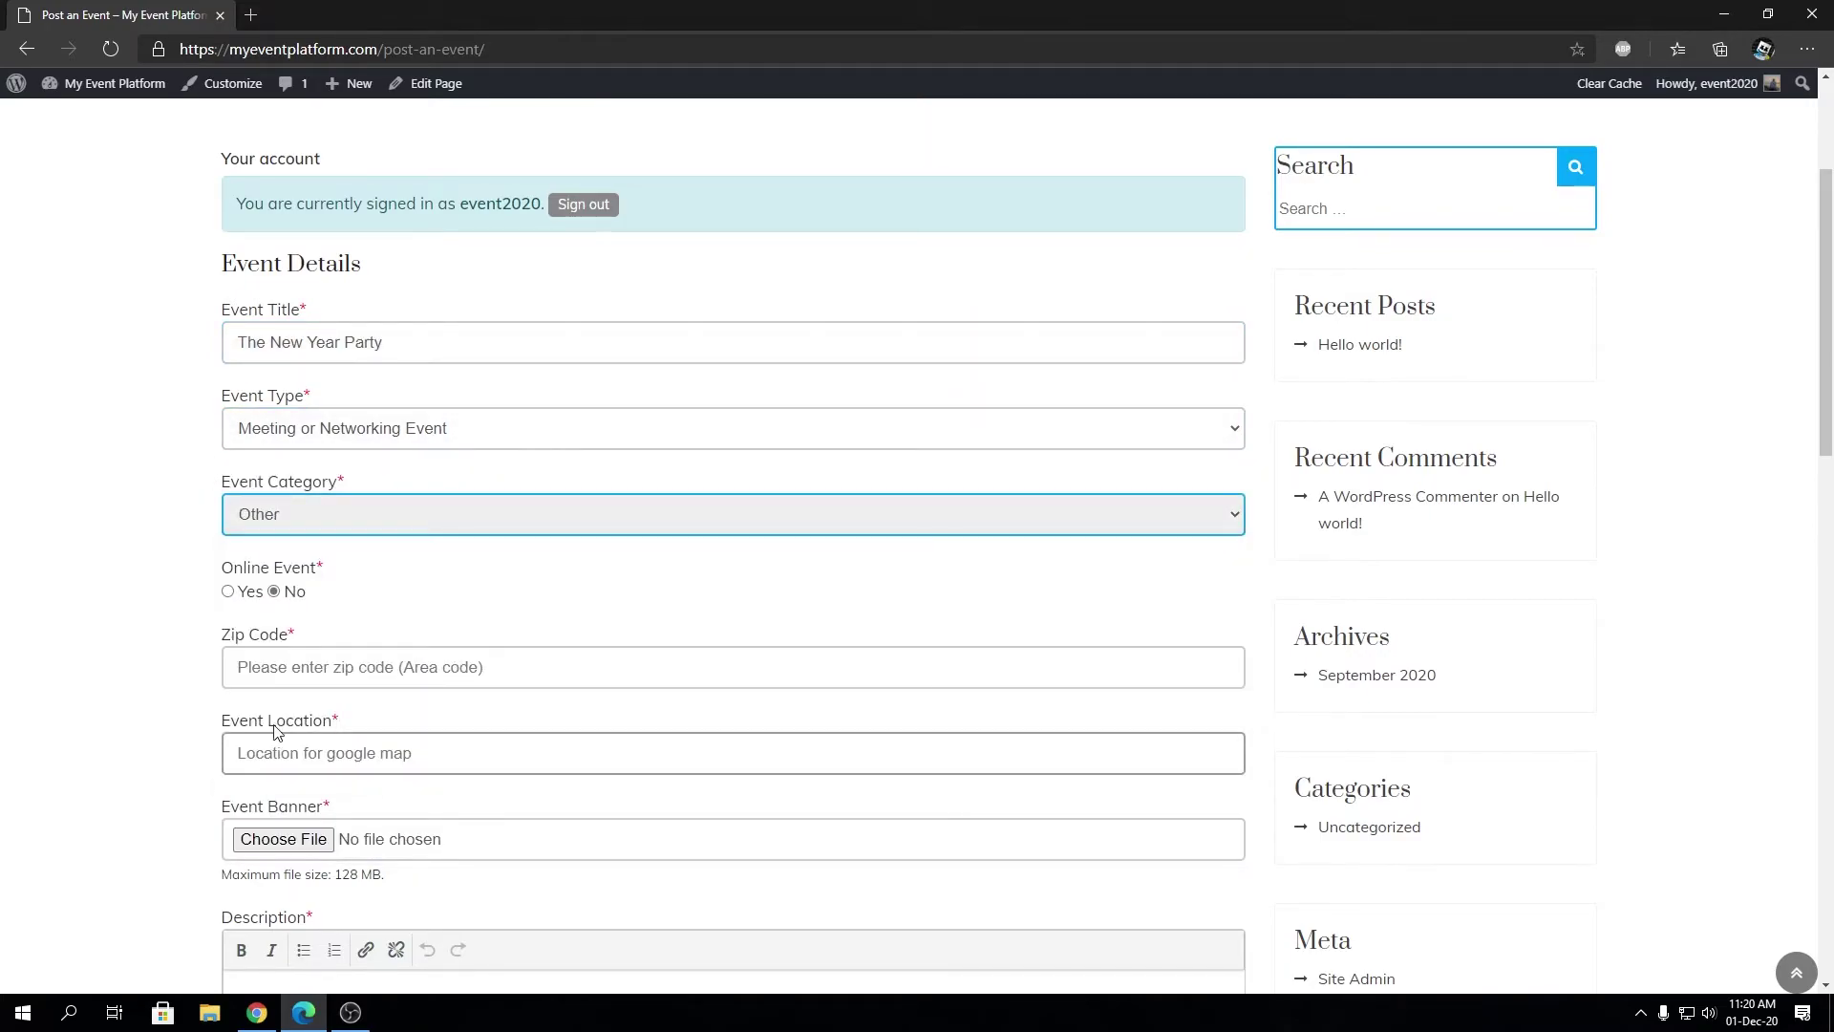
pyautogui.click(239, 667)
pyautogui.click(239, 593)
# Upload the night city photo as the banner and begin the description 'The awesome party to welc…'
pyautogui.click(283, 667)
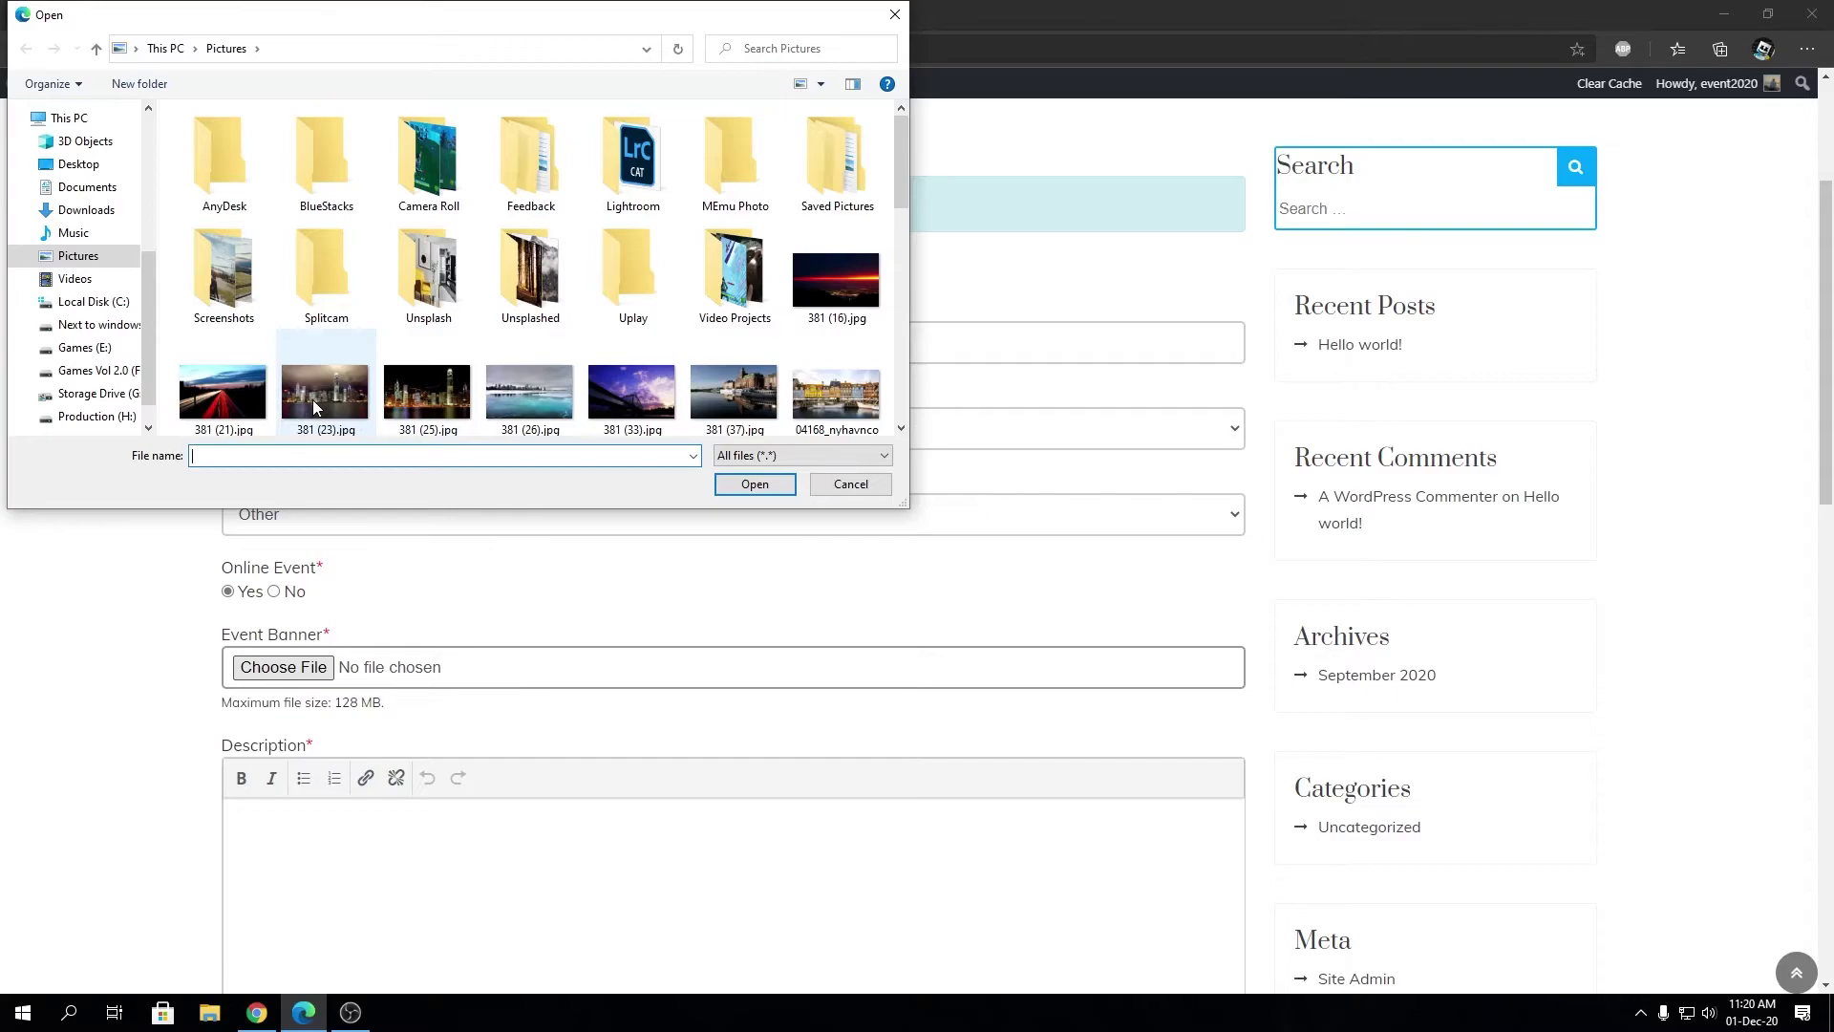
pyautogui.click(396, 406)
pyautogui.click(755, 483)
pyautogui.scroll(-3, 553, 742)
pyautogui.click(506, 685)
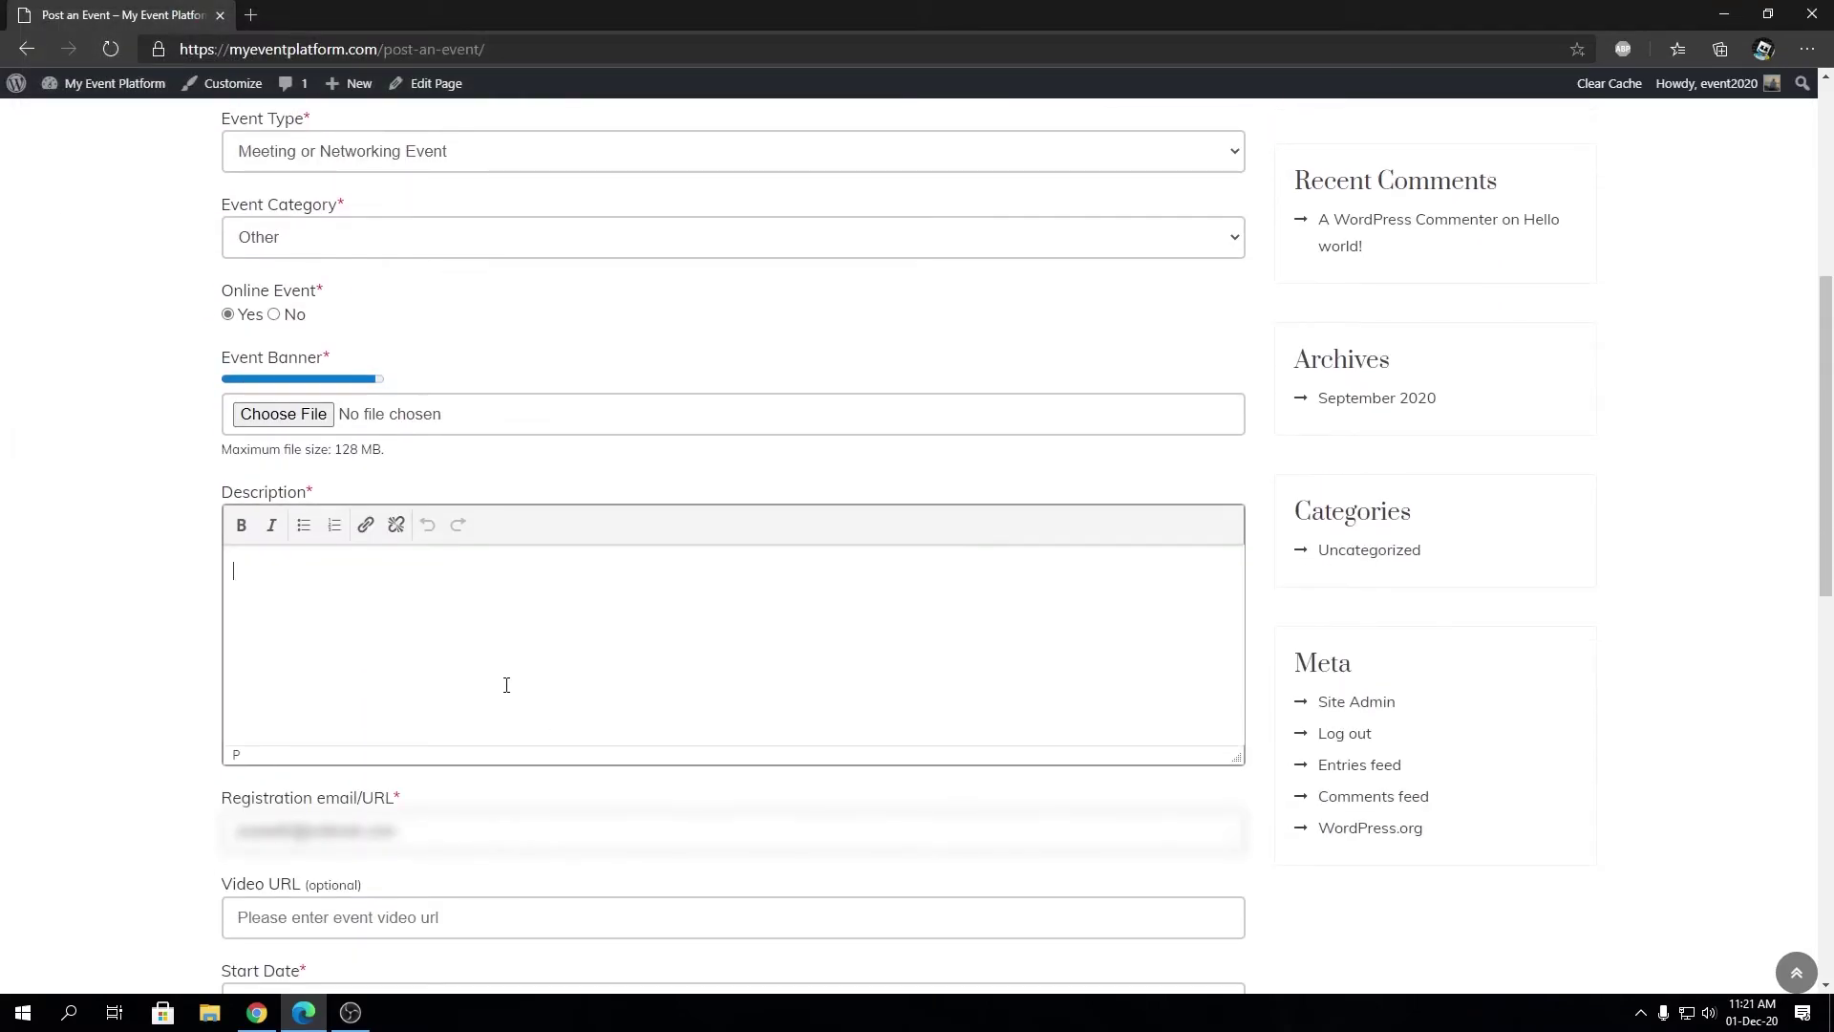
pyautogui.write('The awesome party to welcome 2021')
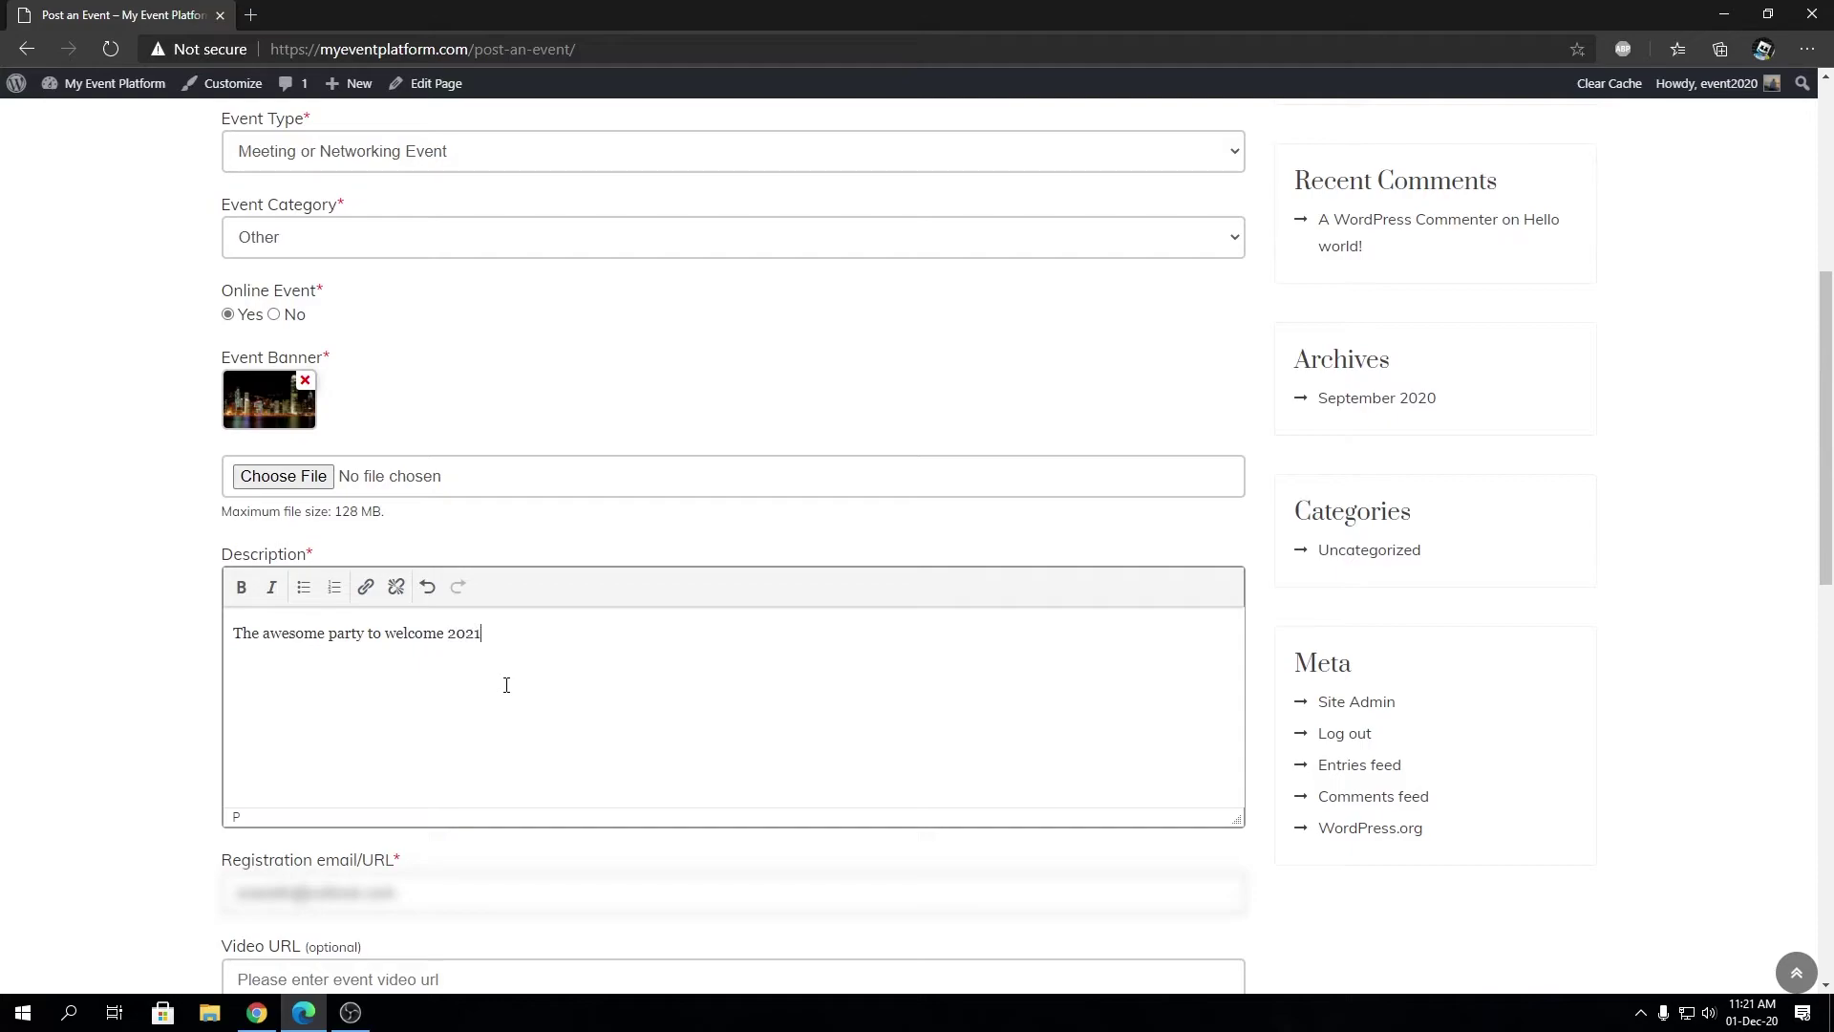
# Set the event start to 31 December 2020 at 11:30 PM
pyautogui.scroll(-6, 131, 859)
pyautogui.click(363, 509)
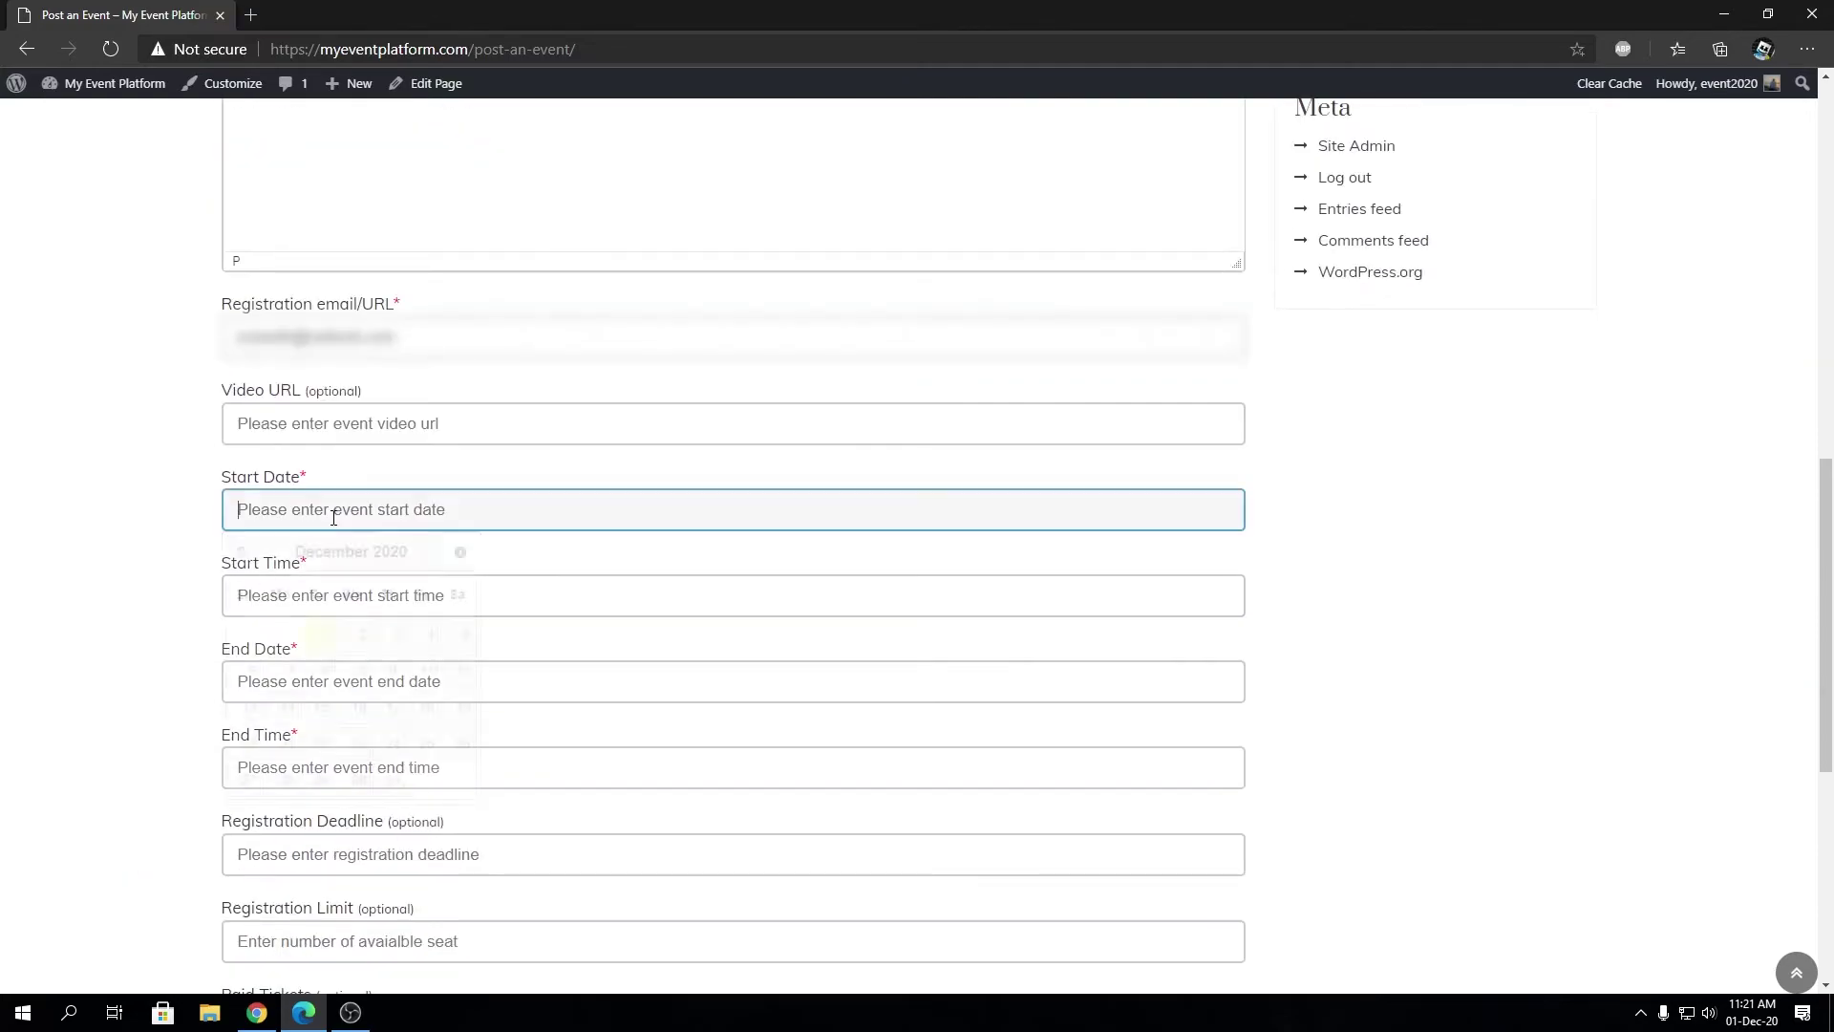
pyautogui.click(386, 781)
pyautogui.click(283, 597)
pyautogui.scroll(2, 209, 712)
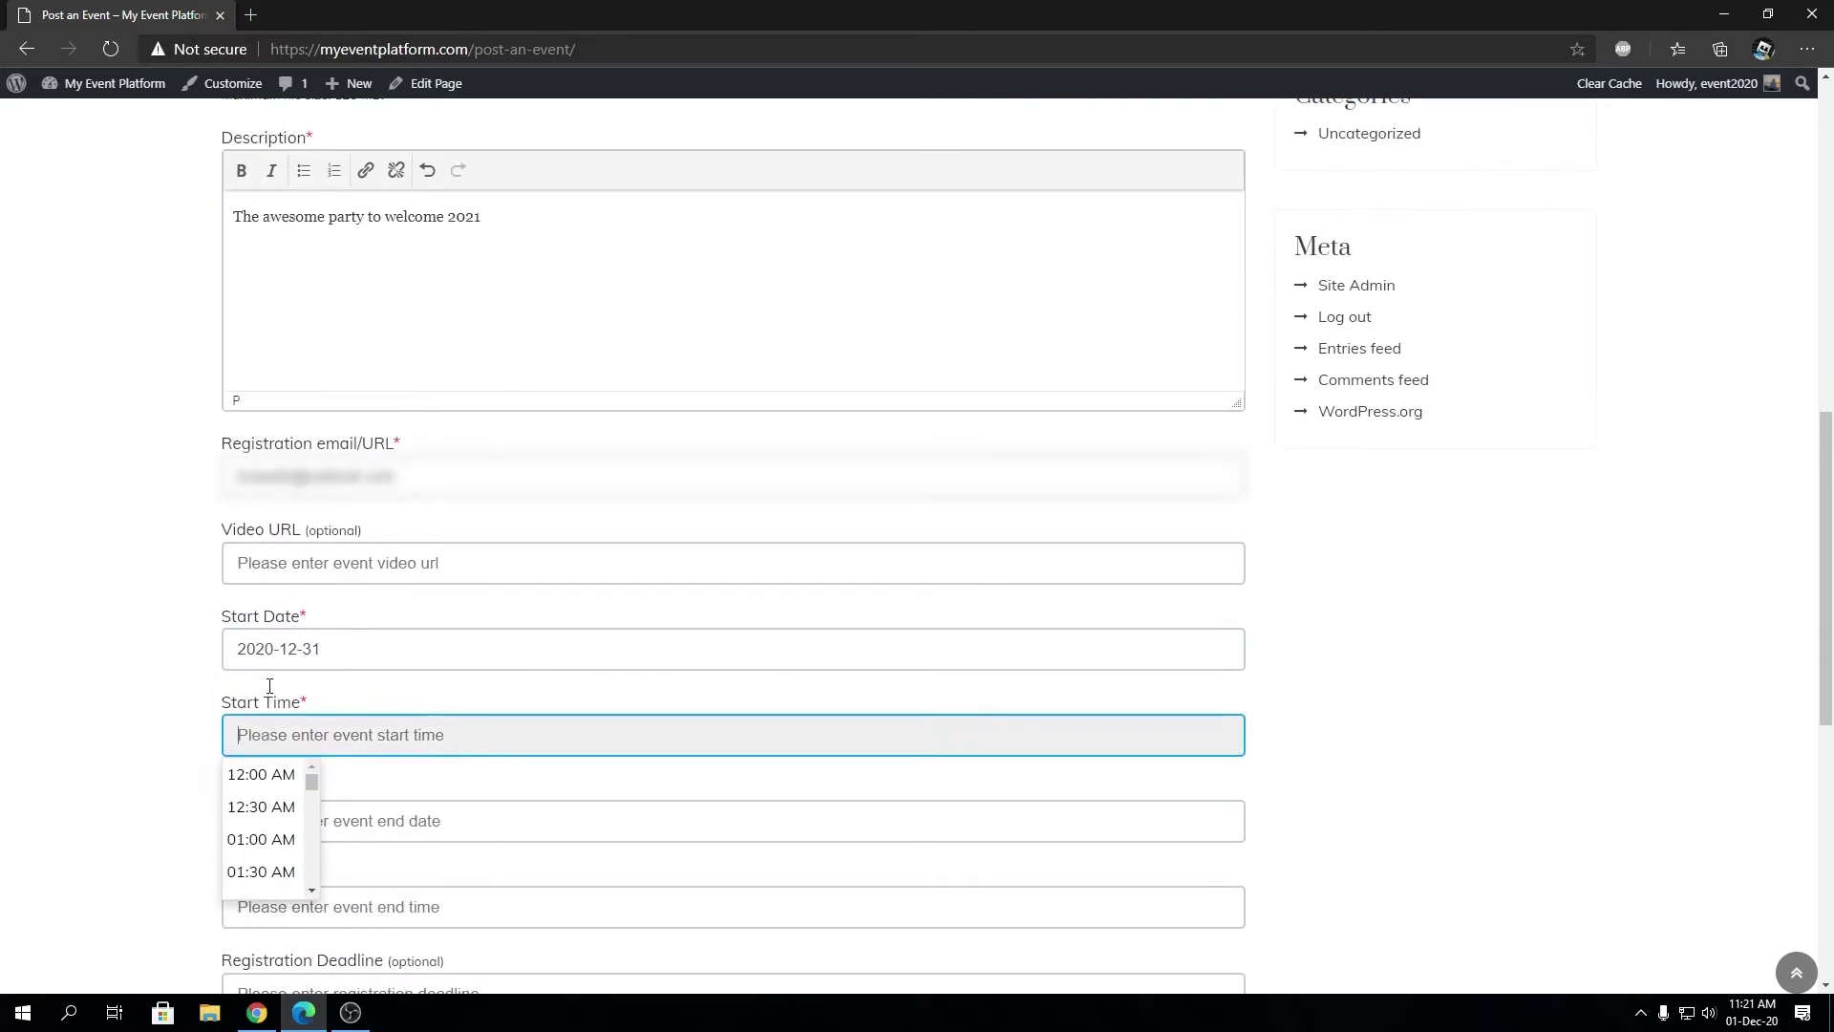
pyautogui.scroll(-3, 282, 859)
pyautogui.press('Tab')
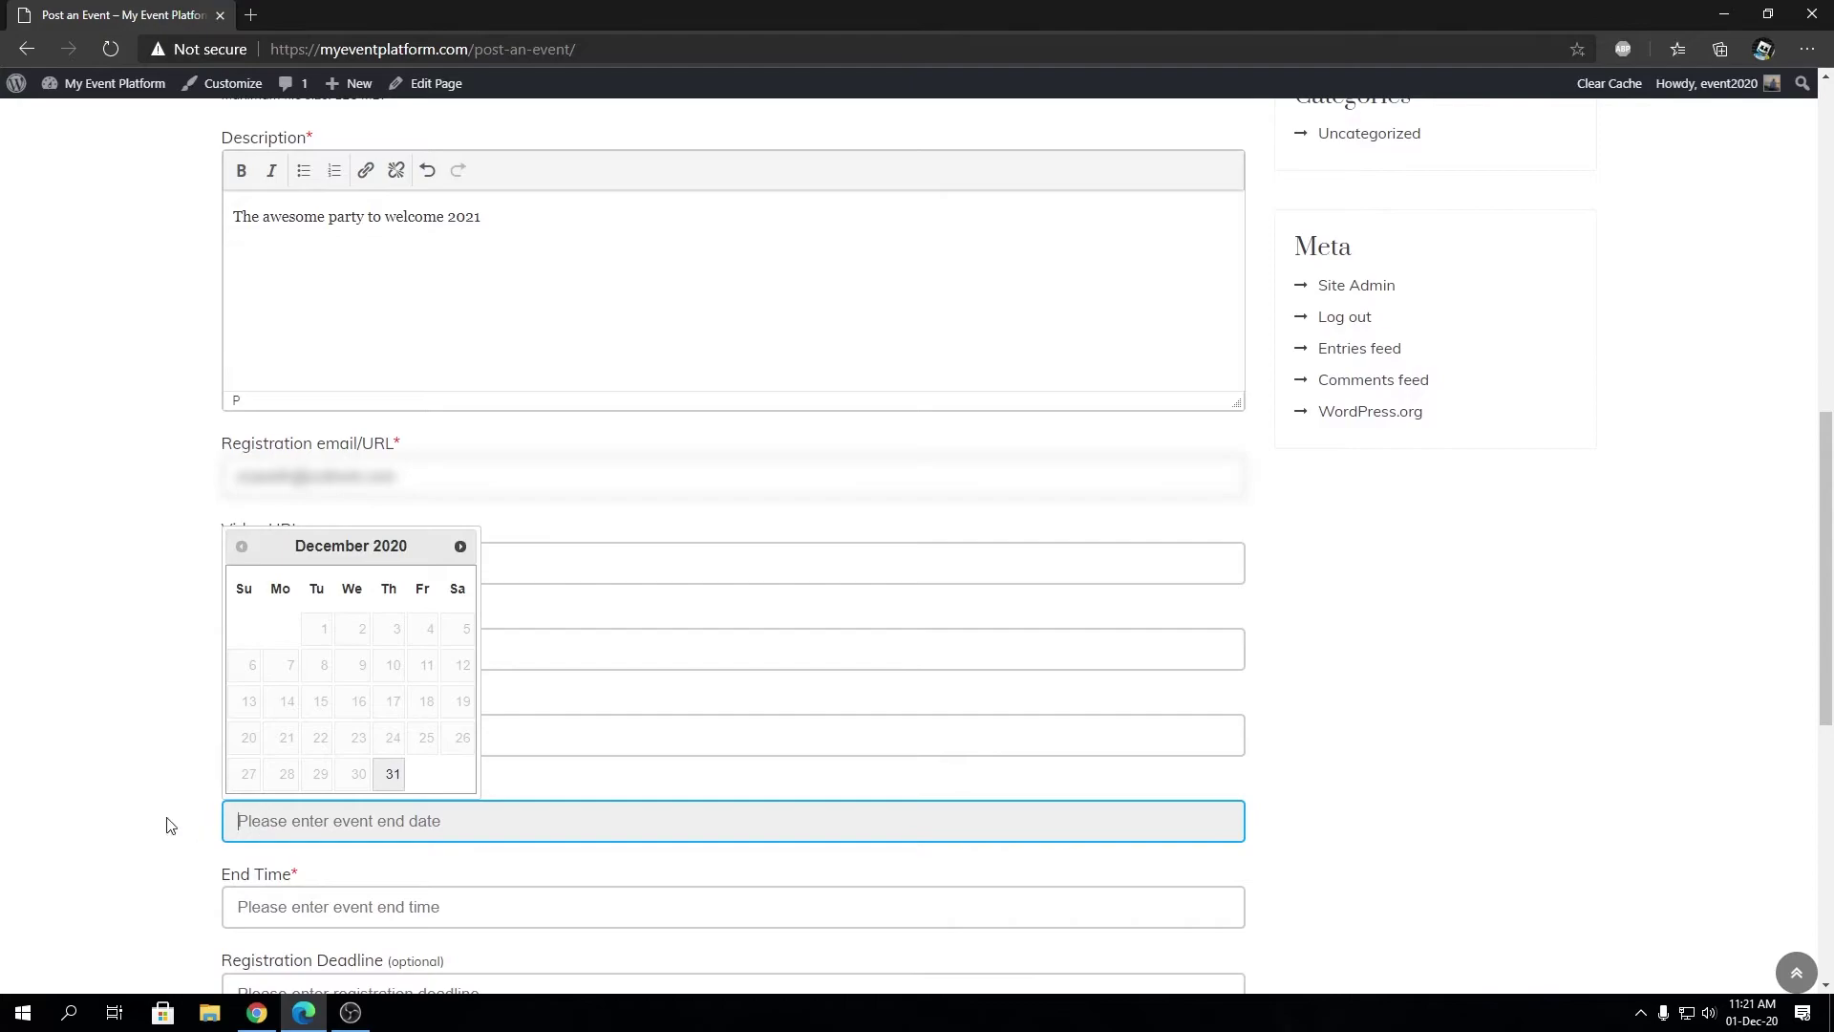
pyautogui.hotkey('shift', 'Tab')
pyautogui.moveTo(311, 793); pyautogui.dragTo(309, 885)
pyautogui.click(268, 882)
# Set the event end to 1 January 2021 at 01:00 AM
pyautogui.press('Tab')
pyautogui.click(458, 544)
pyautogui.click(420, 629)
pyautogui.click(330, 906)
pyautogui.click(272, 819)
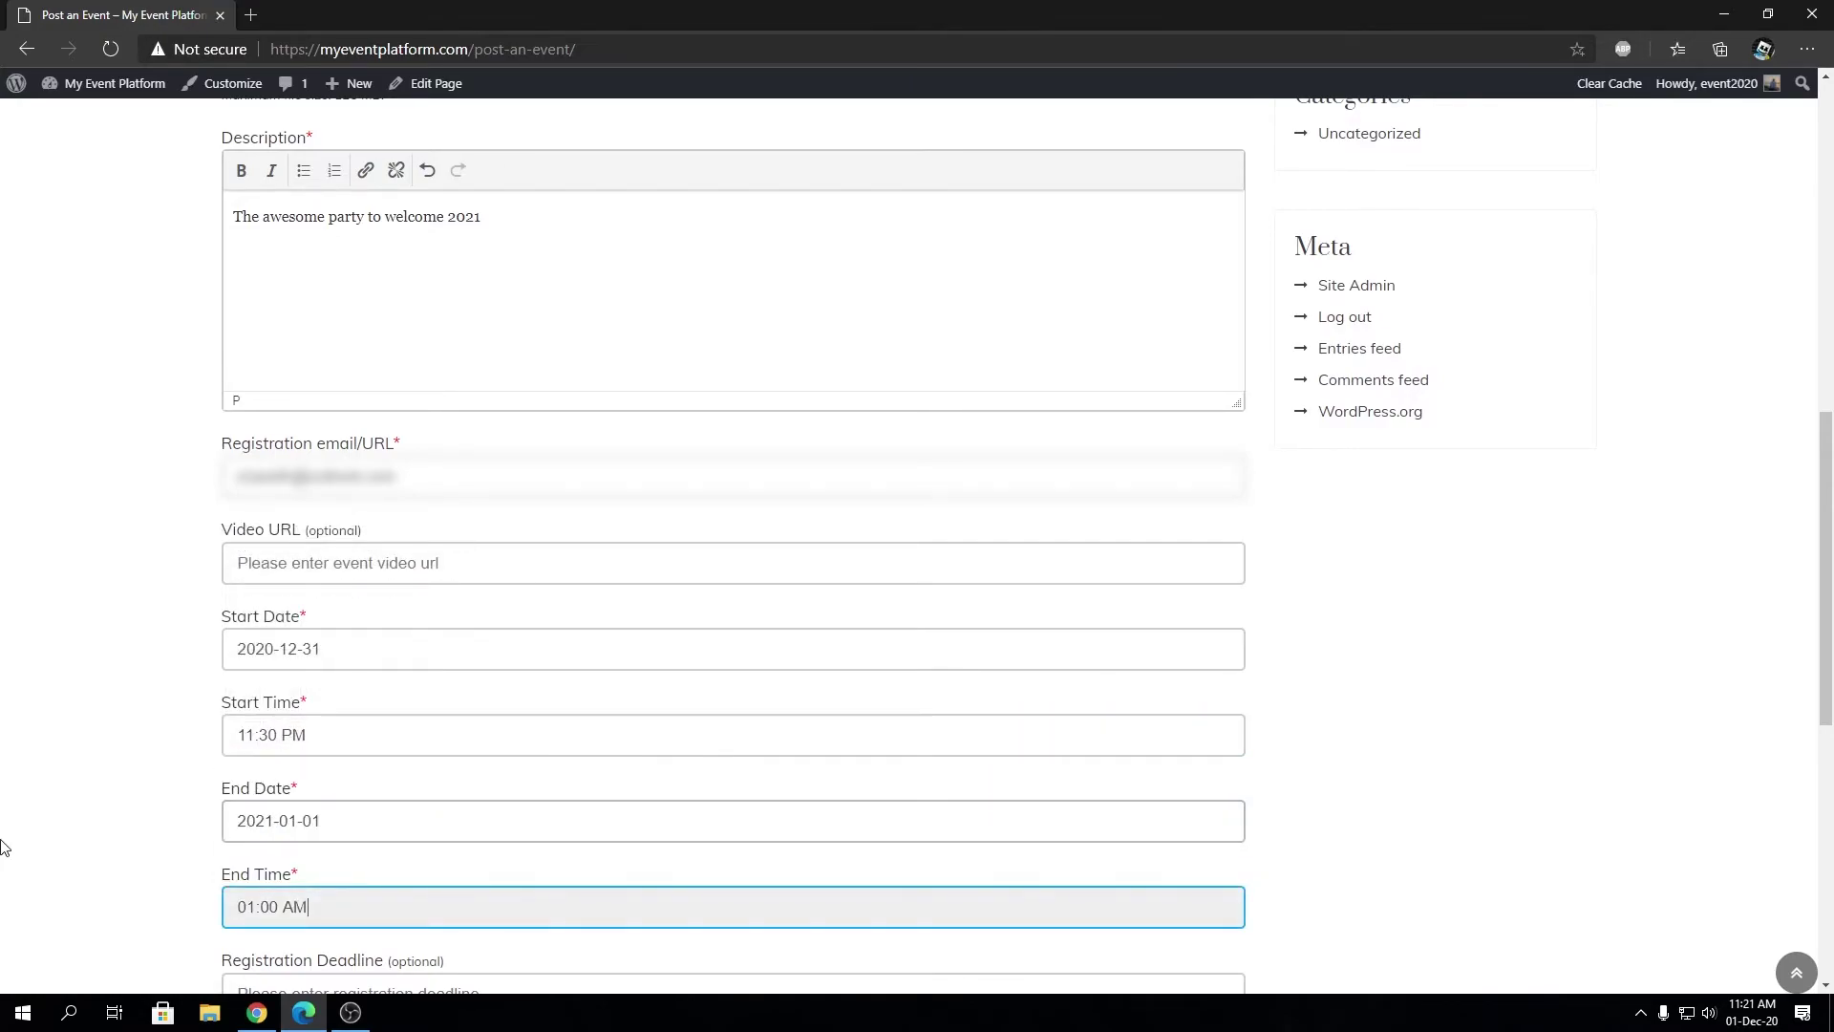
pyautogui.scroll(-3, 184, 786)
pyautogui.press('Tab')
pyautogui.click(163, 759)
# Choose Awesome Organizer as the event organizer
pyautogui.scroll(-5, 152, 827)
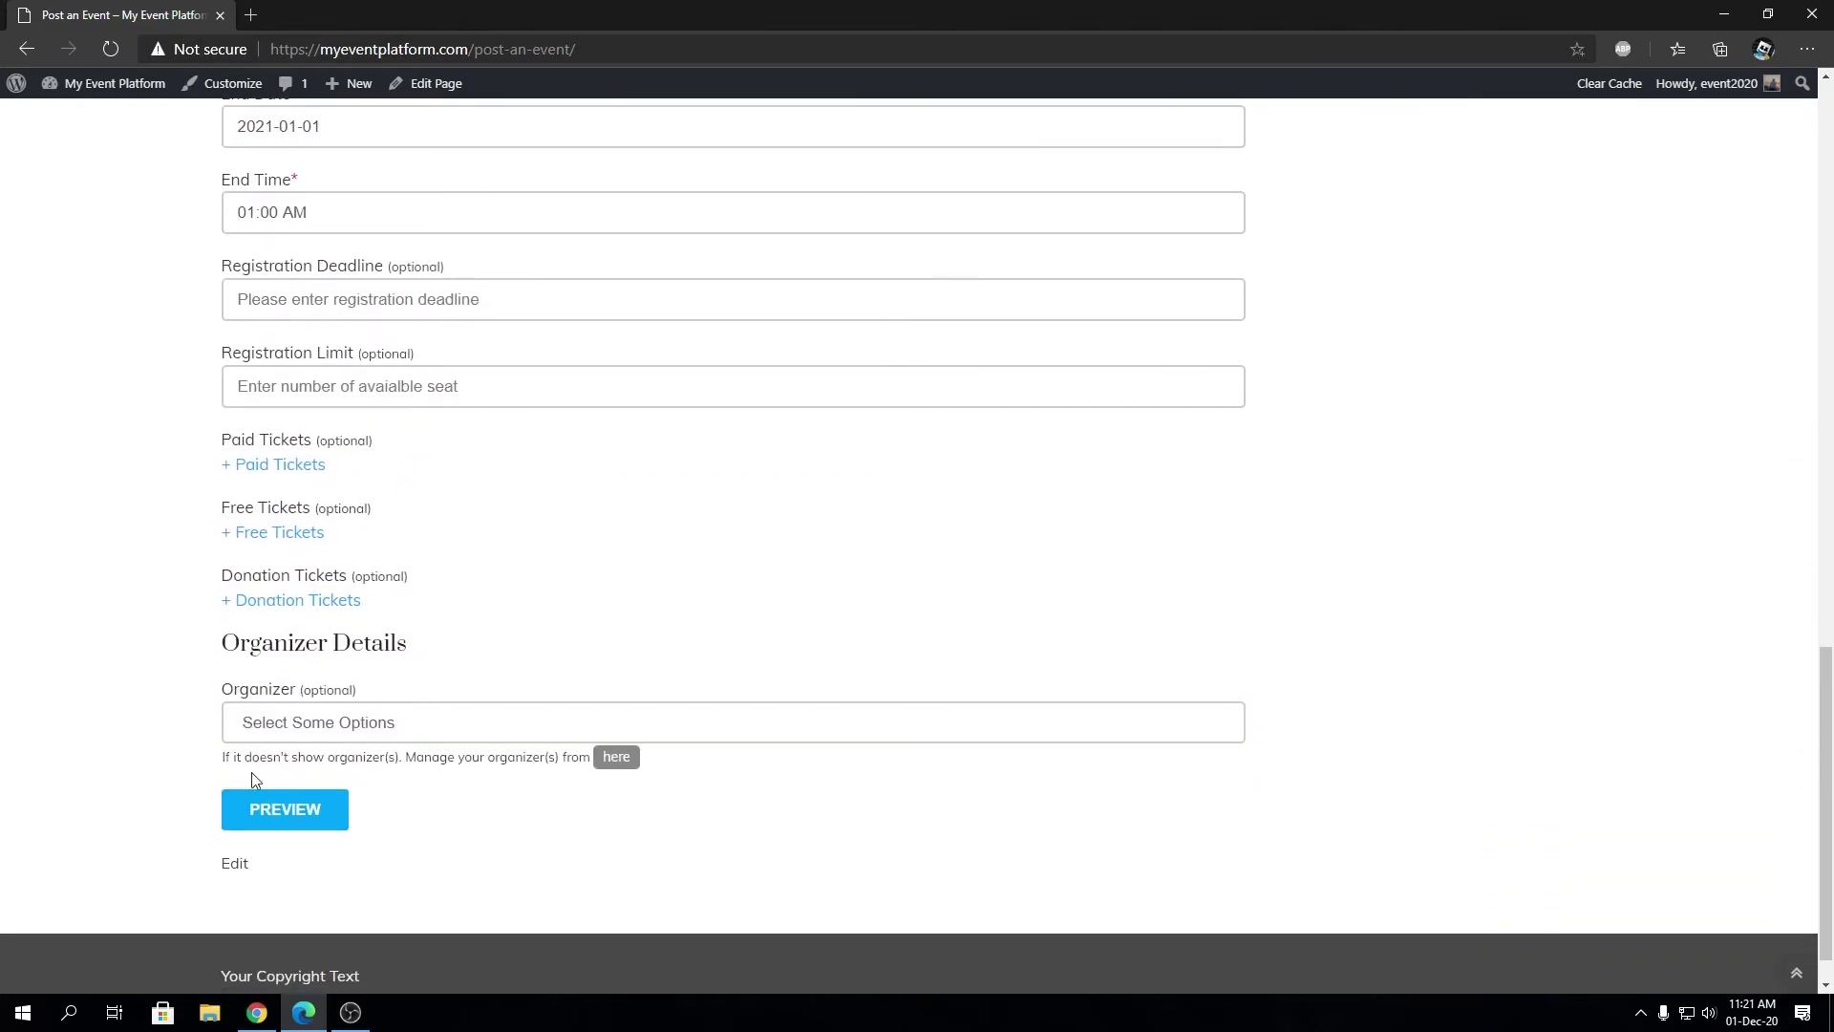
pyautogui.click(349, 730)
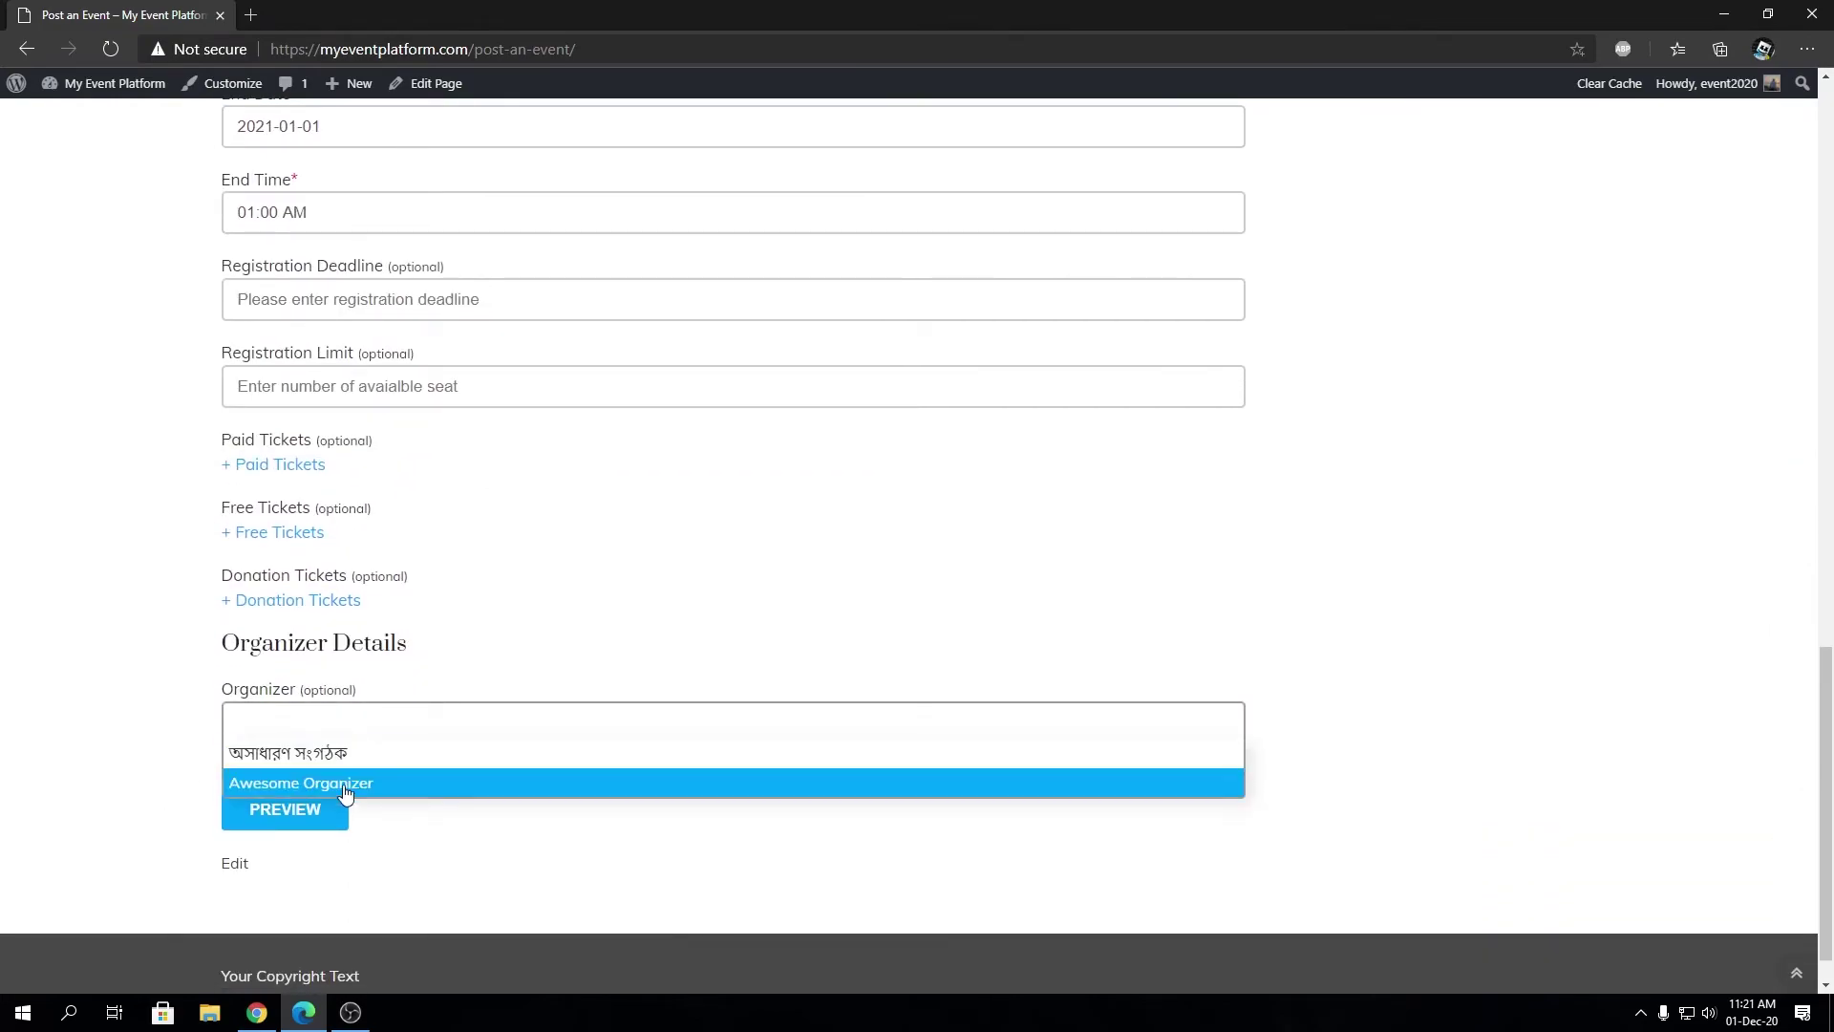
pyautogui.click(287, 775)
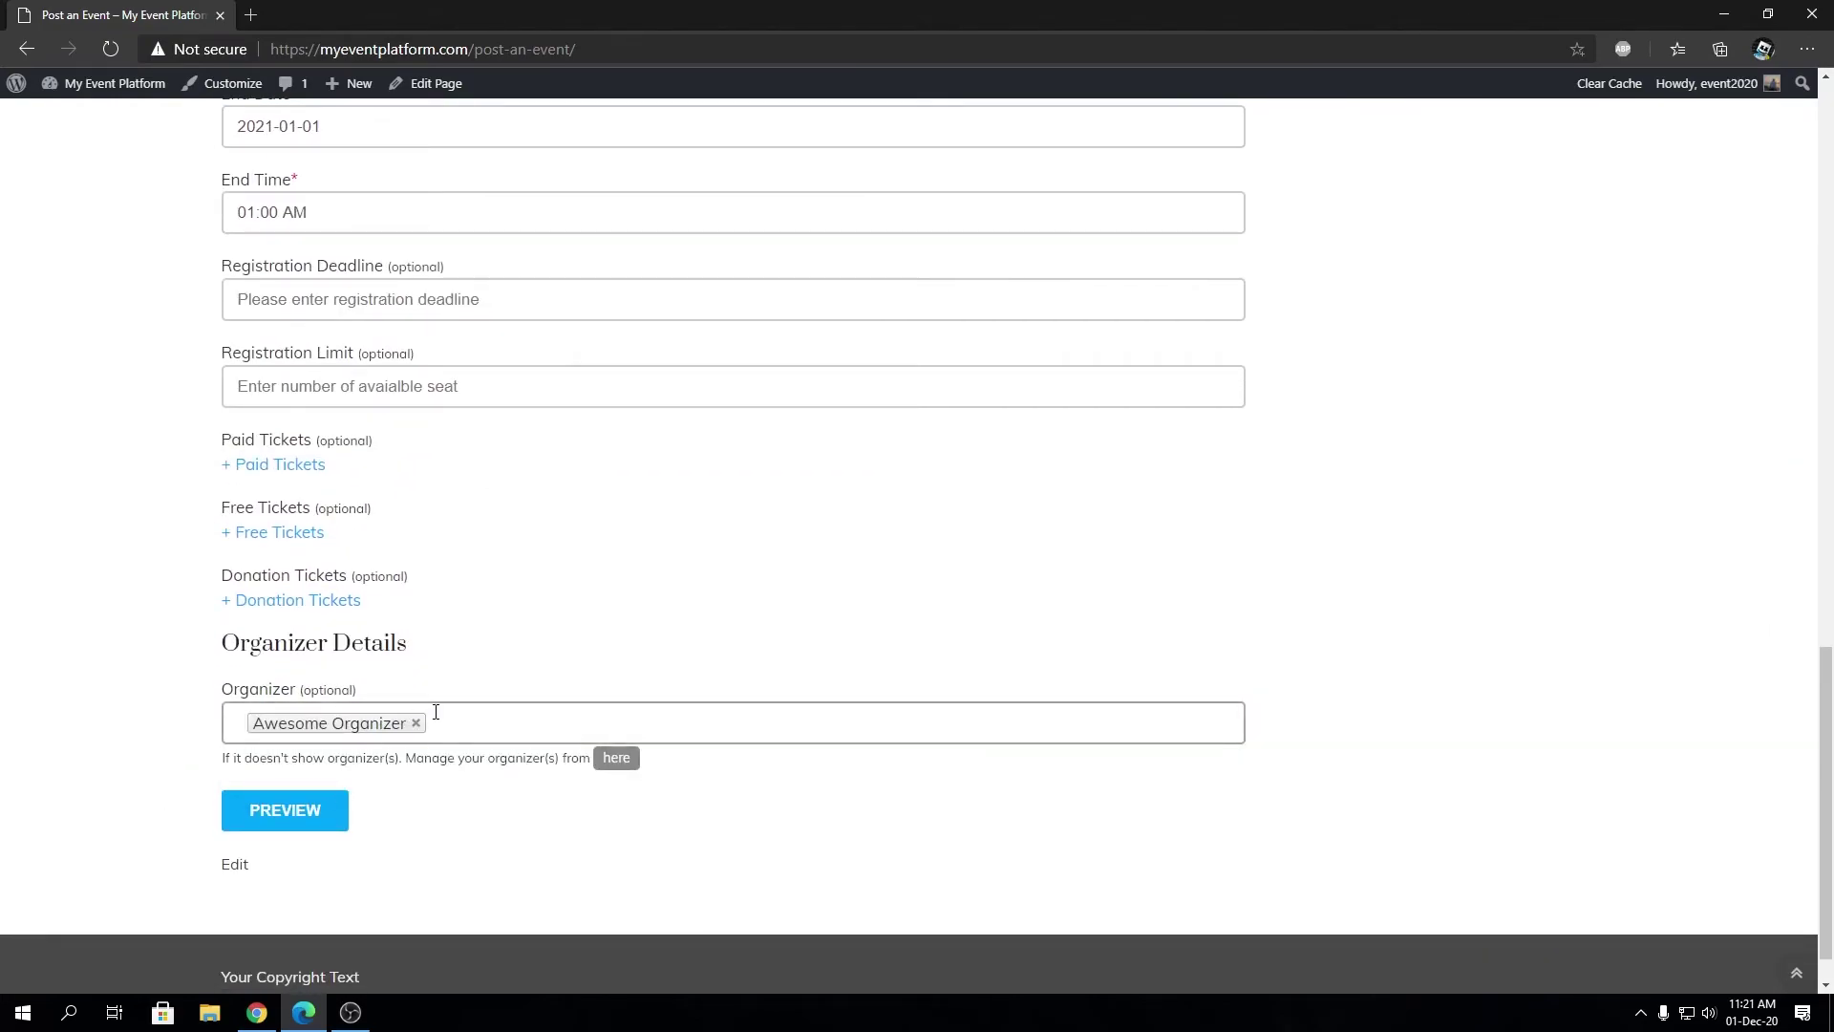
pyautogui.scroll(15, 397, 693)
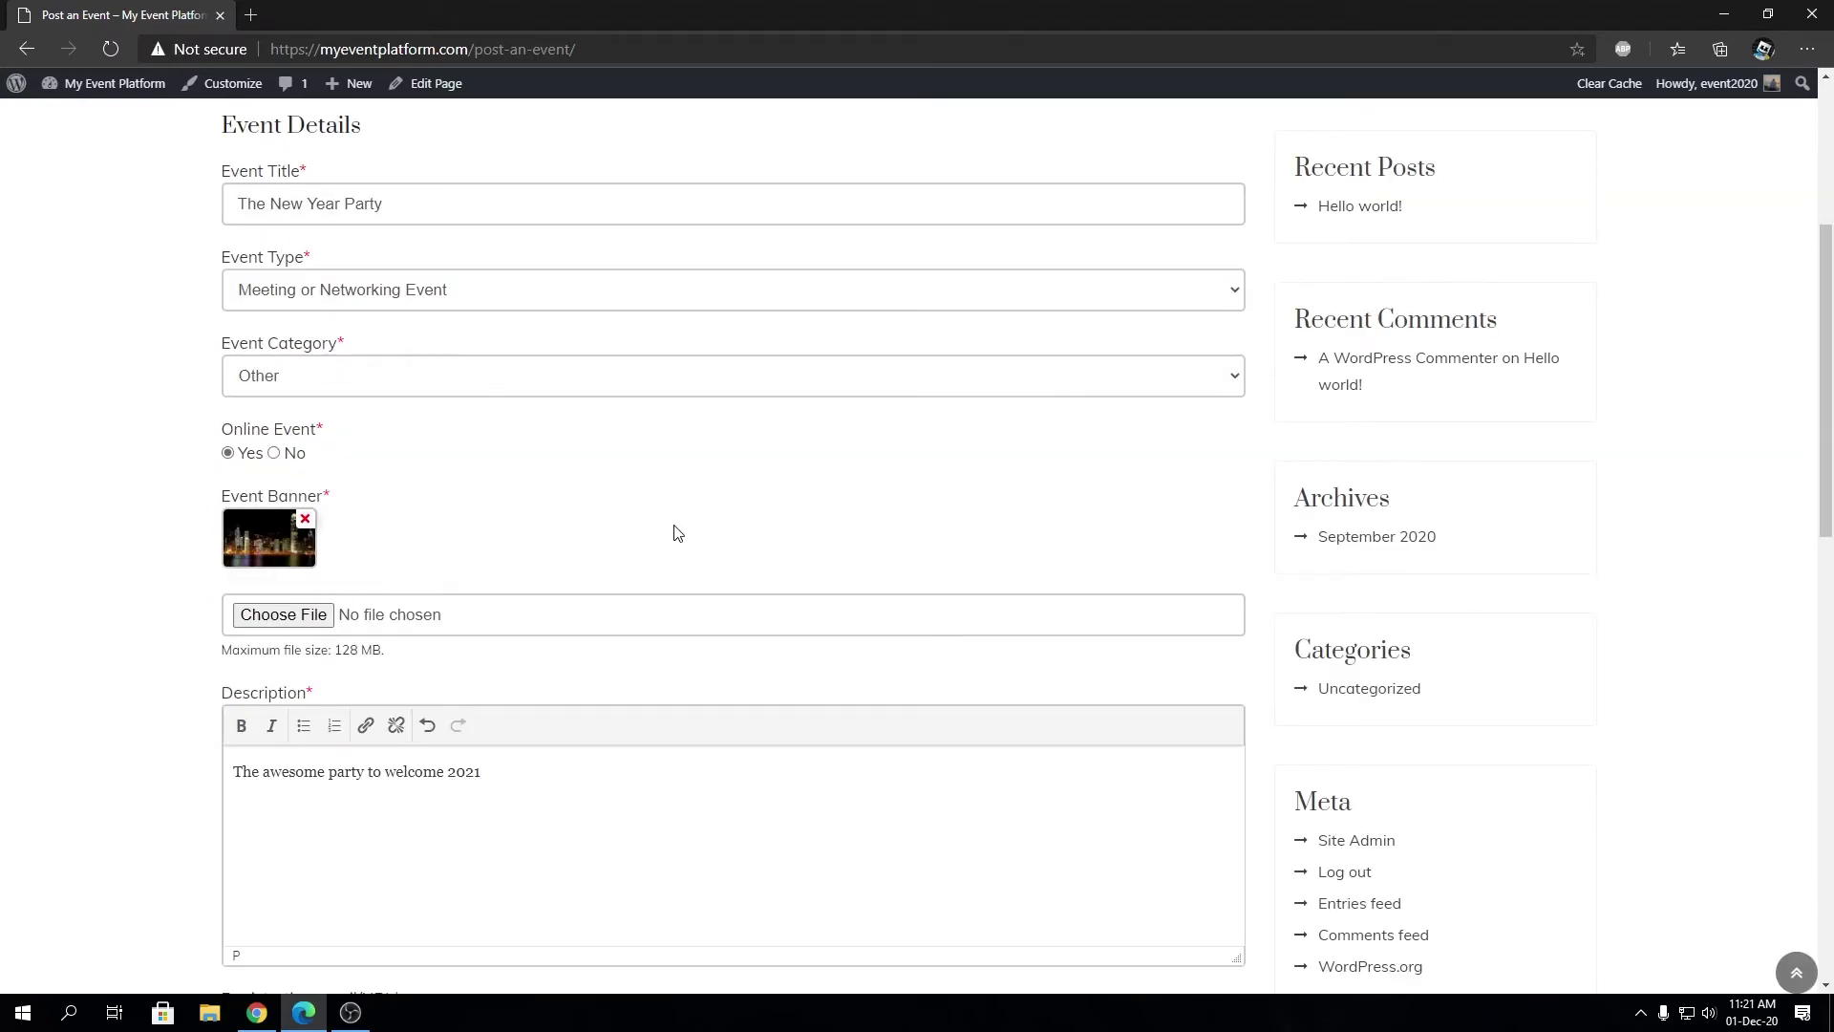
# Set Online Event to No, zip code 700099 and event location Kolkata
pyautogui.scroll(-15, 675, 532)
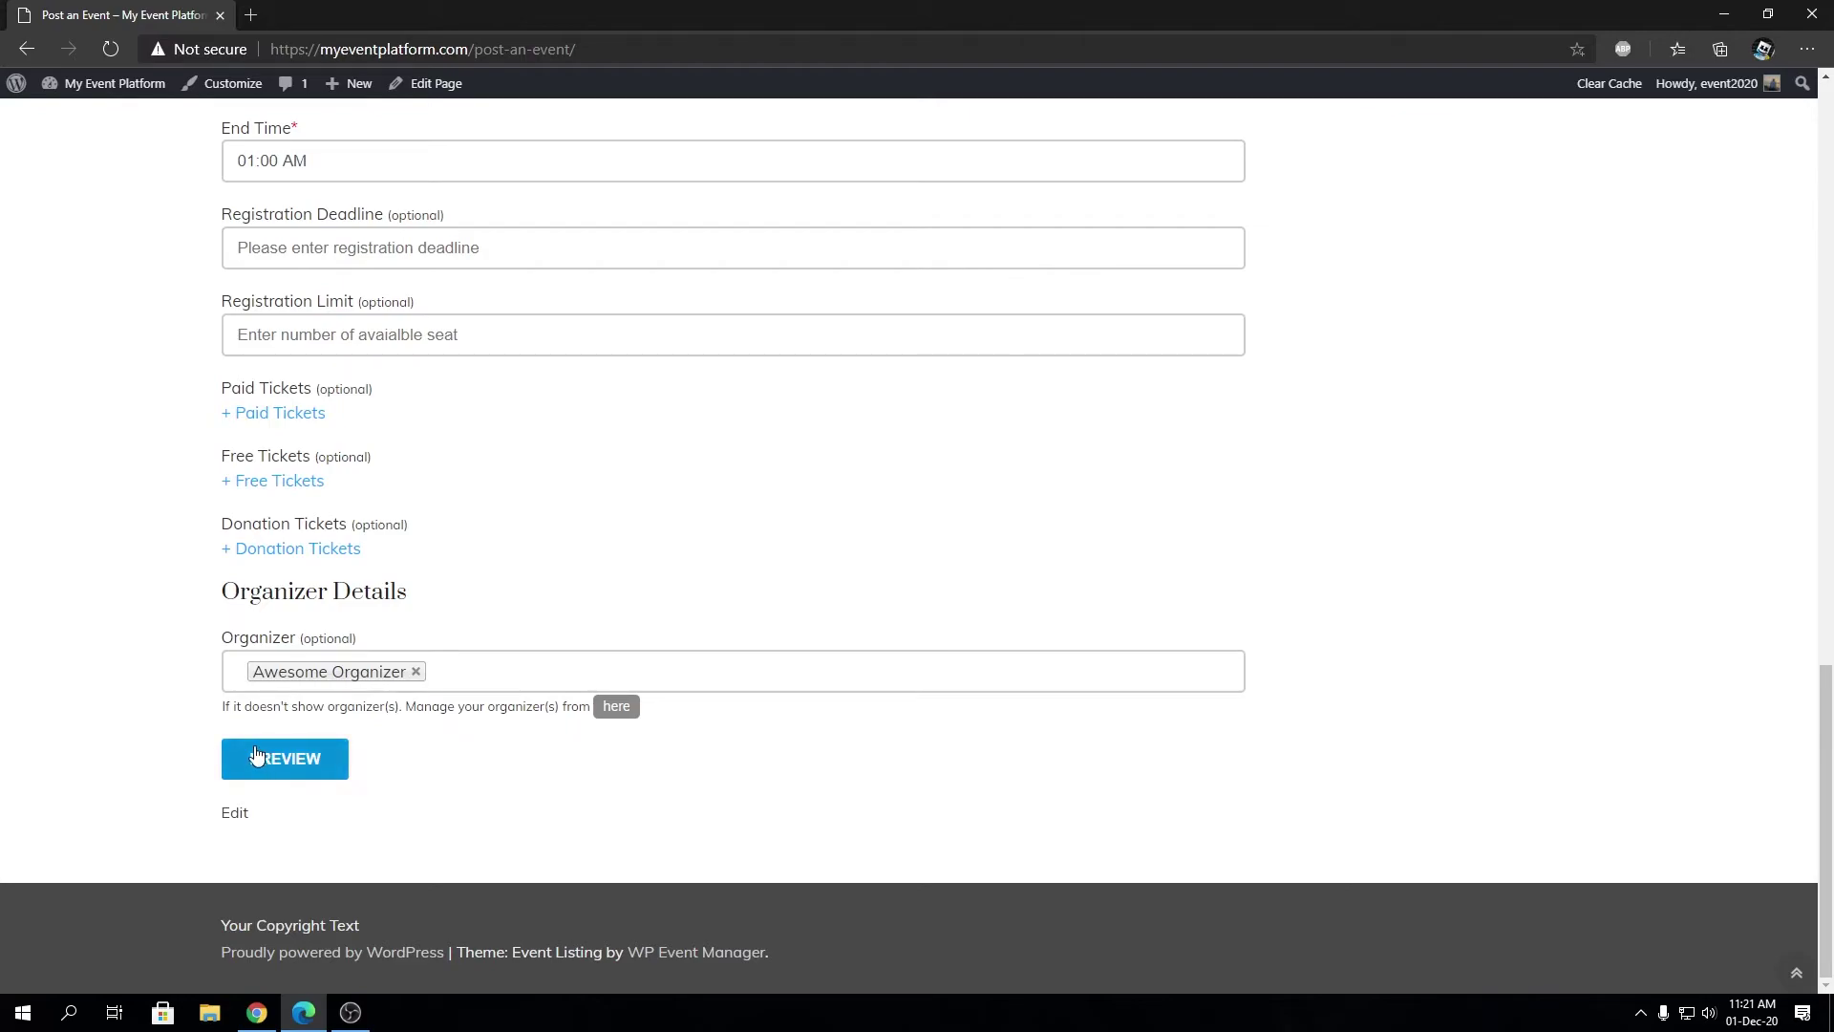
pyautogui.scroll(12, 1003, 762)
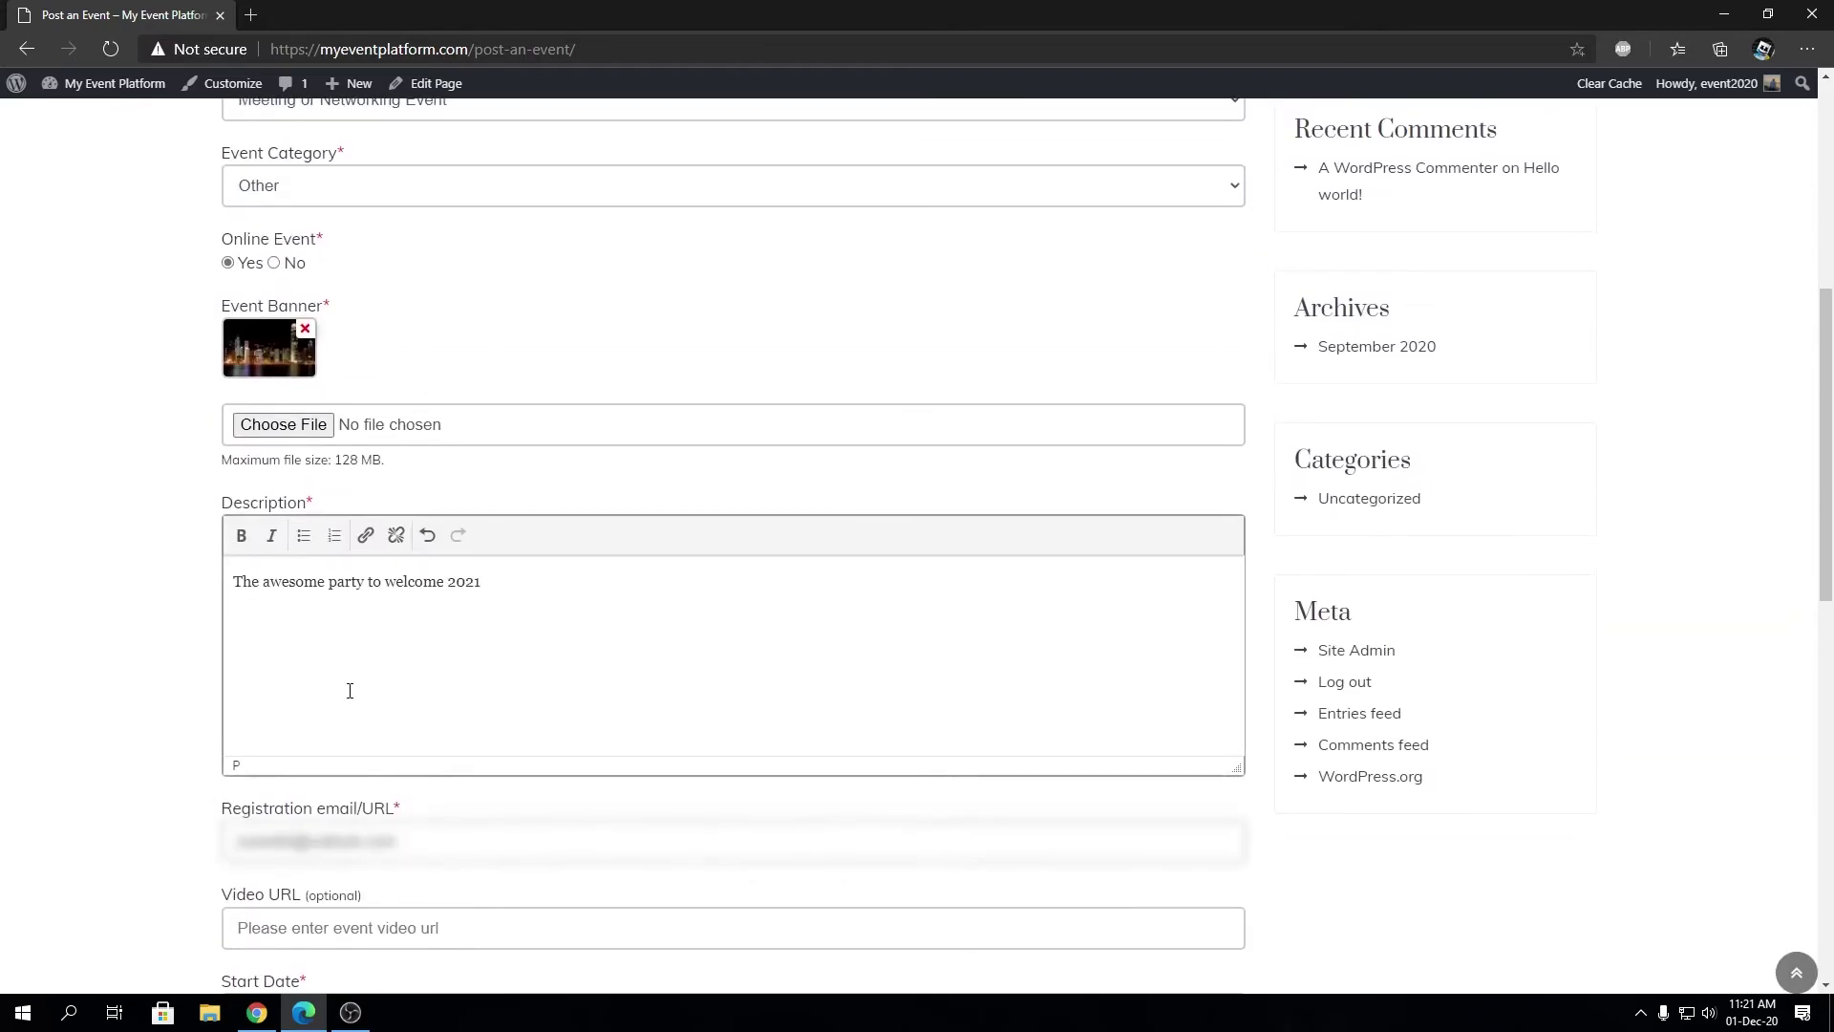
pyautogui.click(280, 268)
pyautogui.click(287, 334)
pyautogui.write('70009')
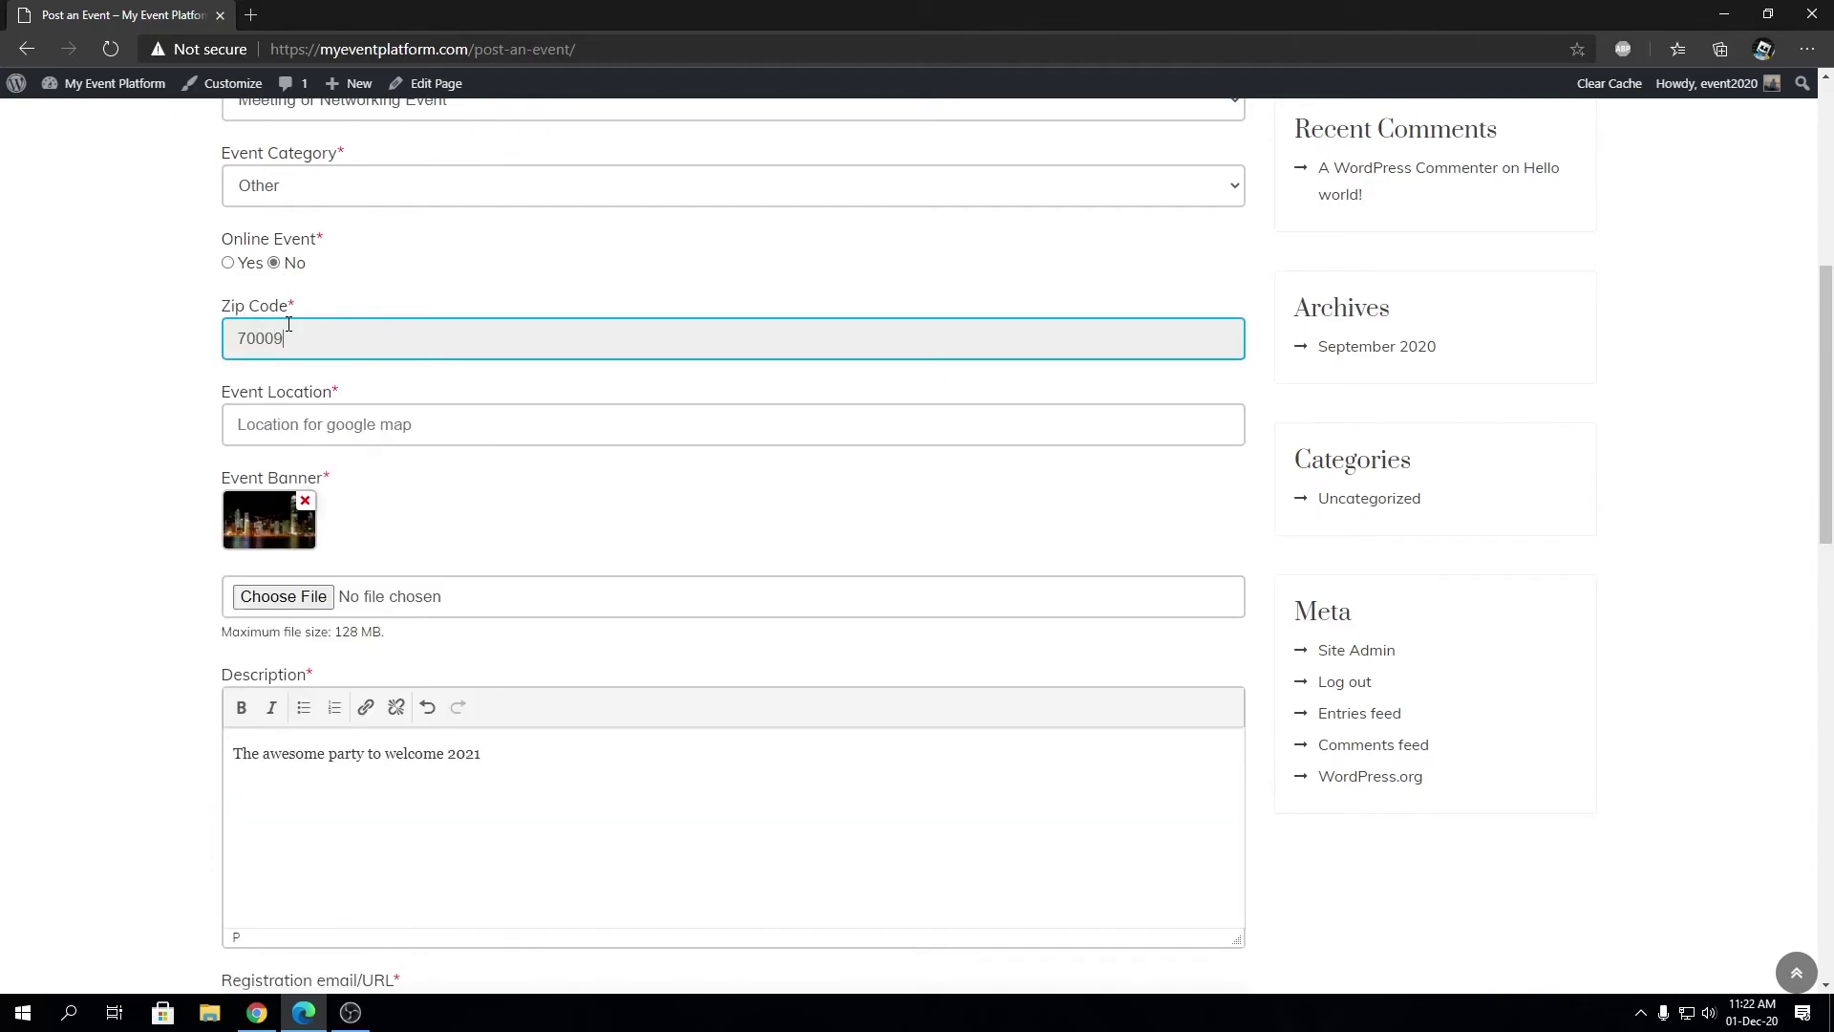
pyautogui.press('Tab')
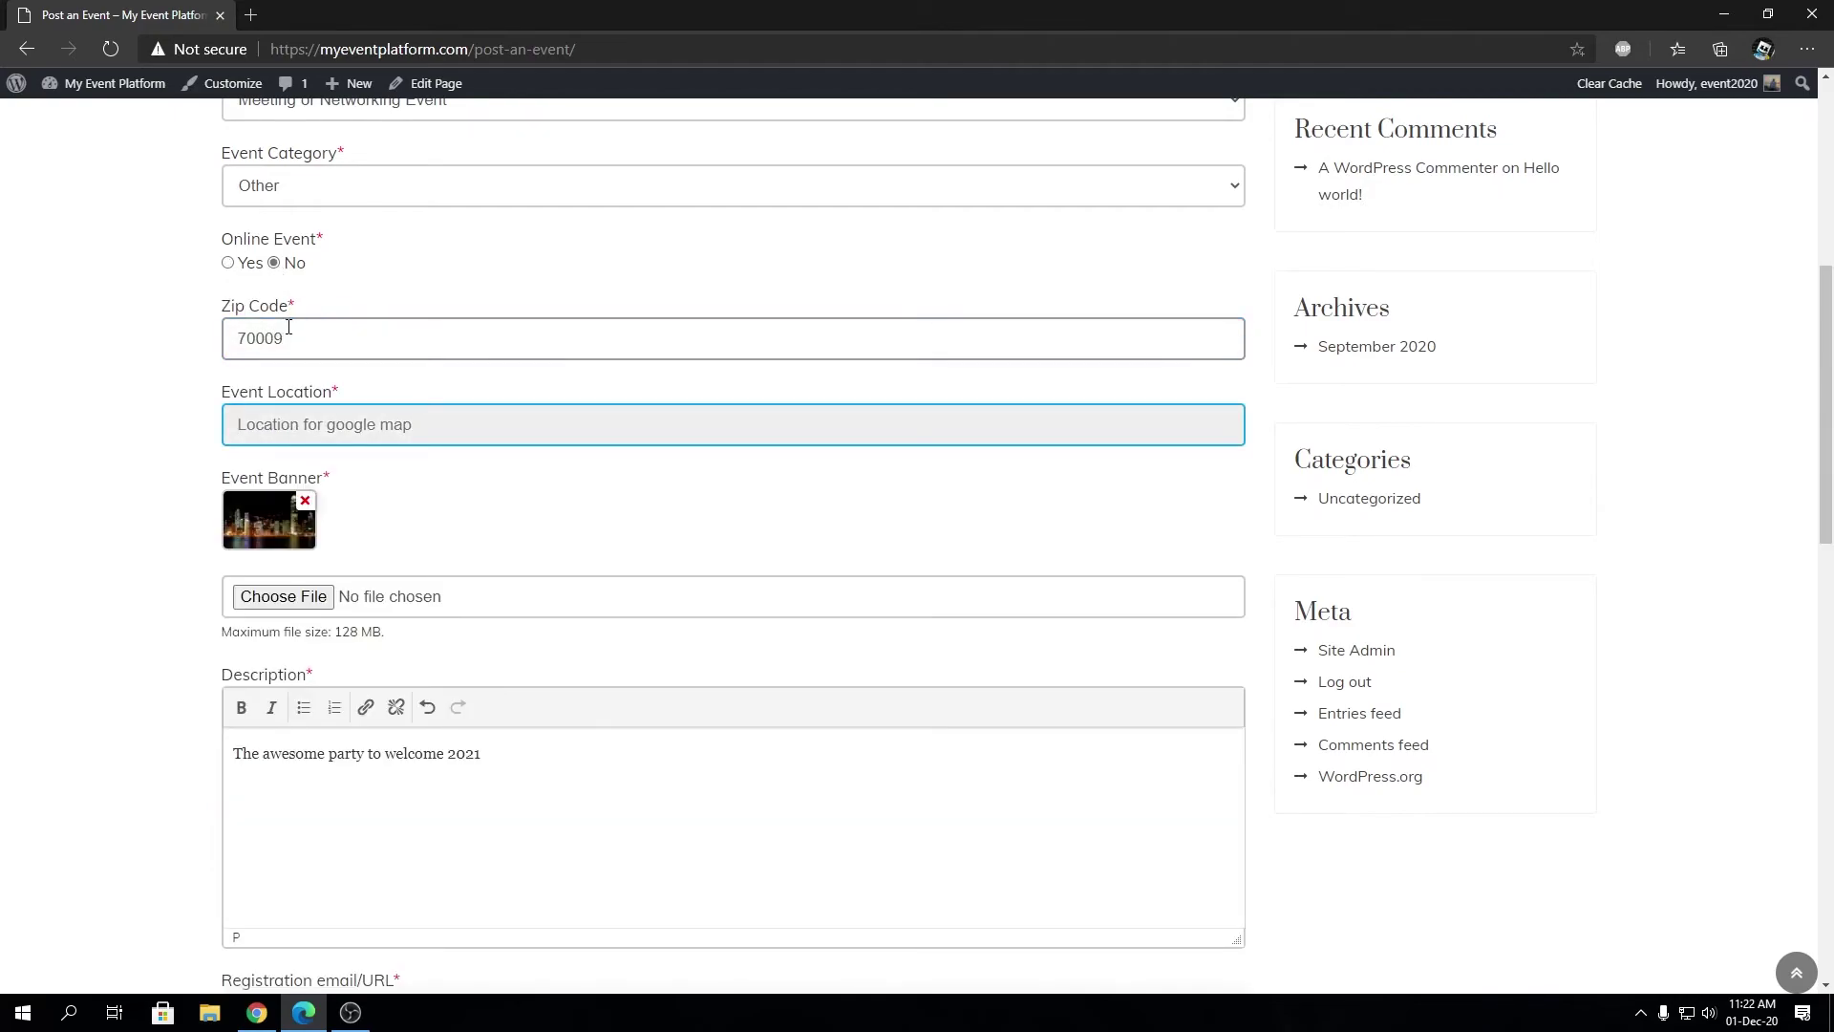
pyautogui.click(300, 330)
pyautogui.write('9')
pyautogui.click(337, 435)
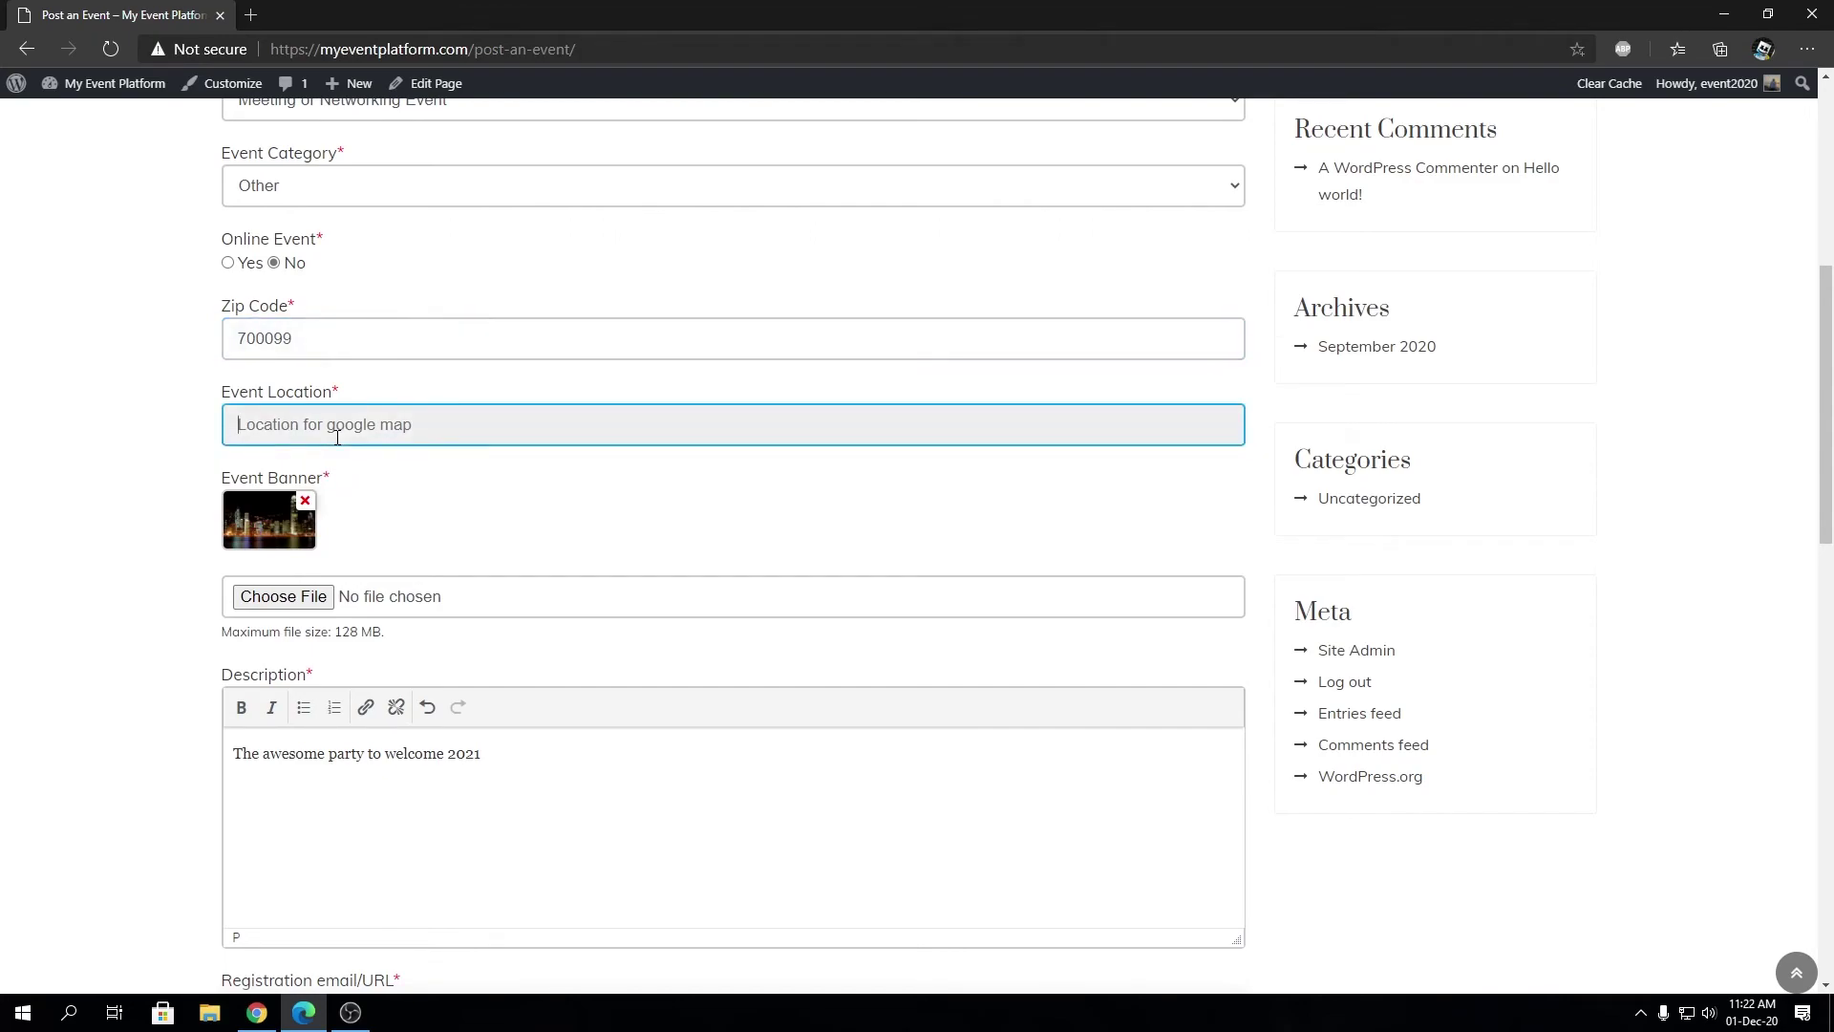
pyautogui.write('Kolkata')
pyautogui.click(471, 524)
pyautogui.scroll(-14, 458, 554)
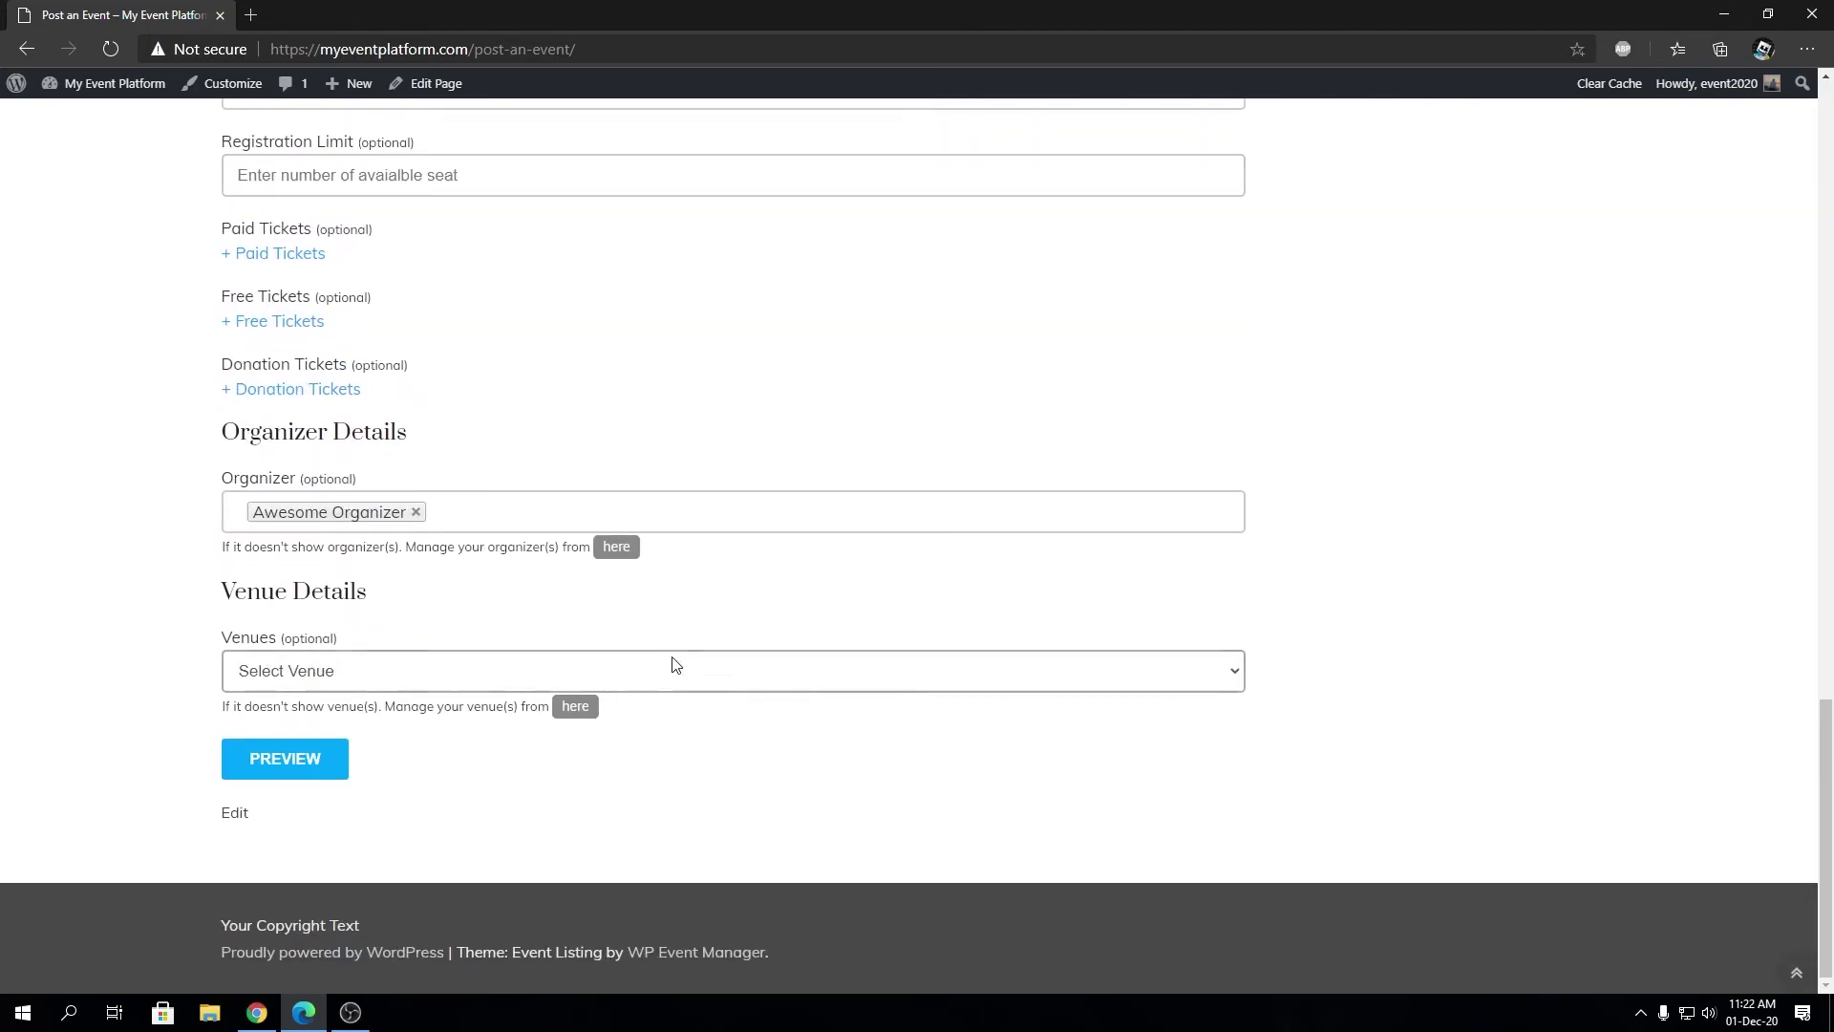
# Choose The Ground as the venue, preview the listing, and submit it
pyautogui.click(788, 671)
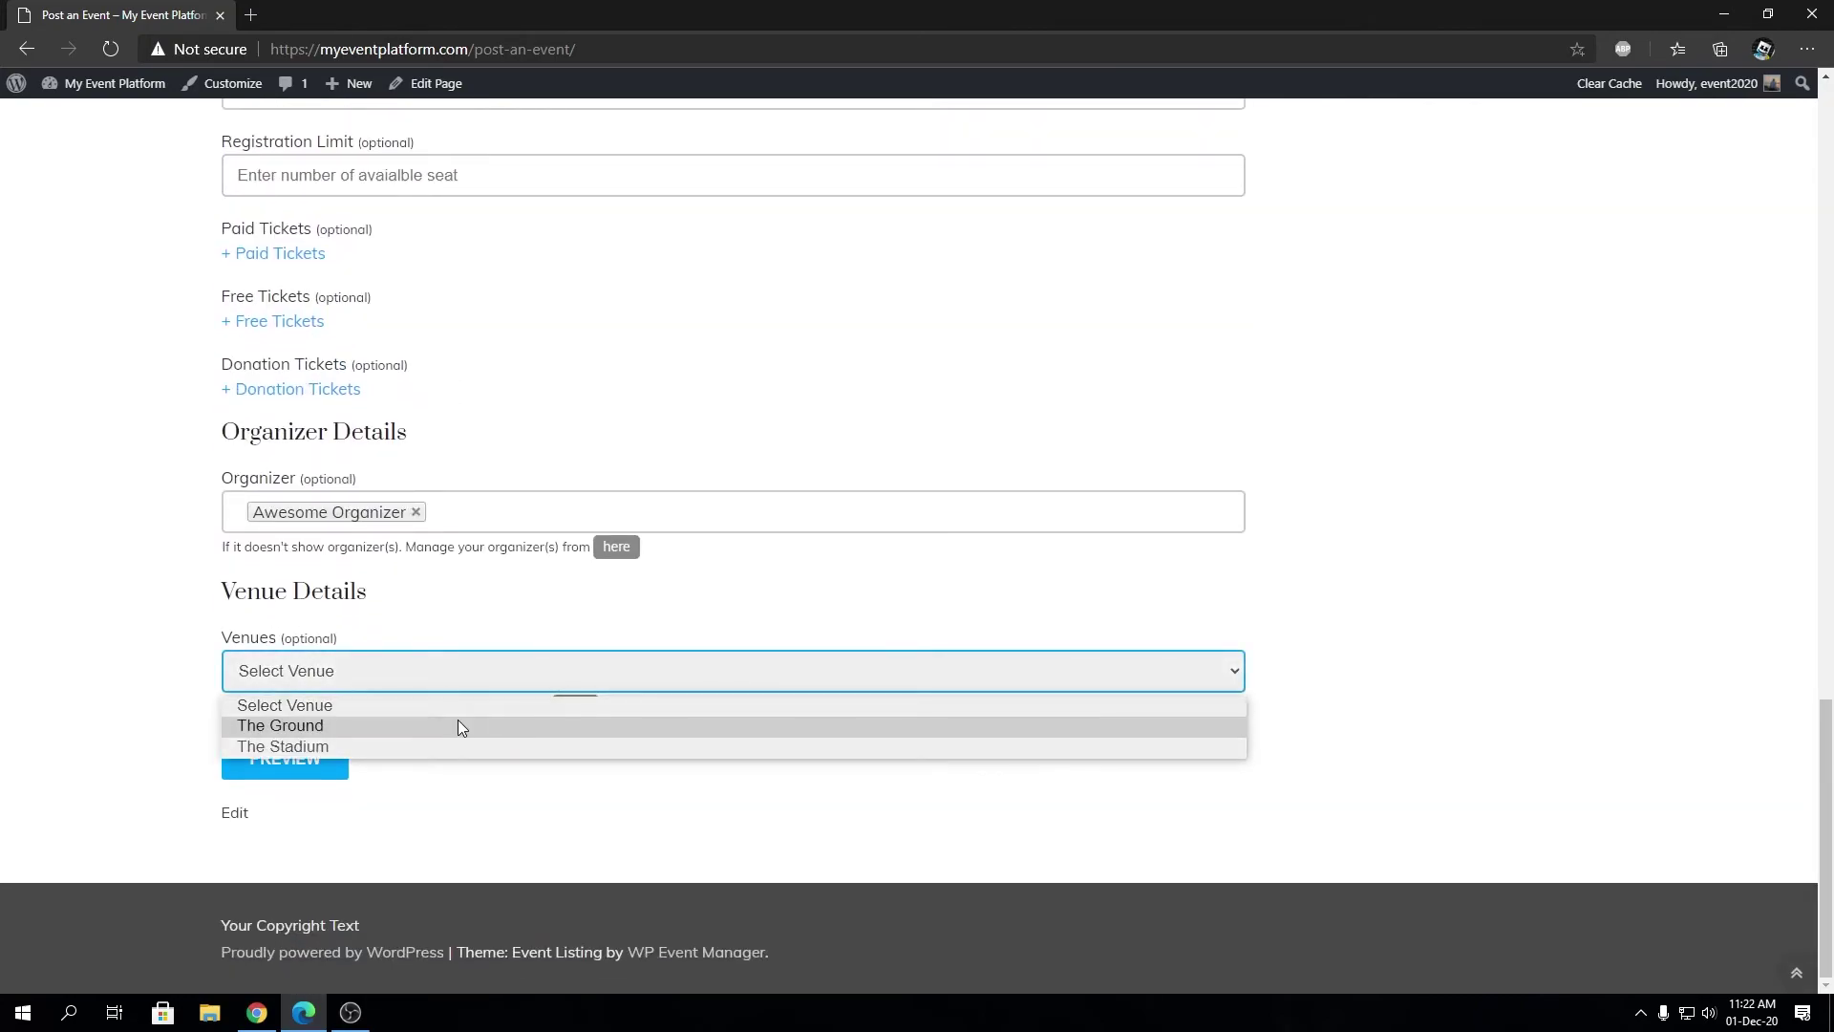
pyautogui.click(456, 722)
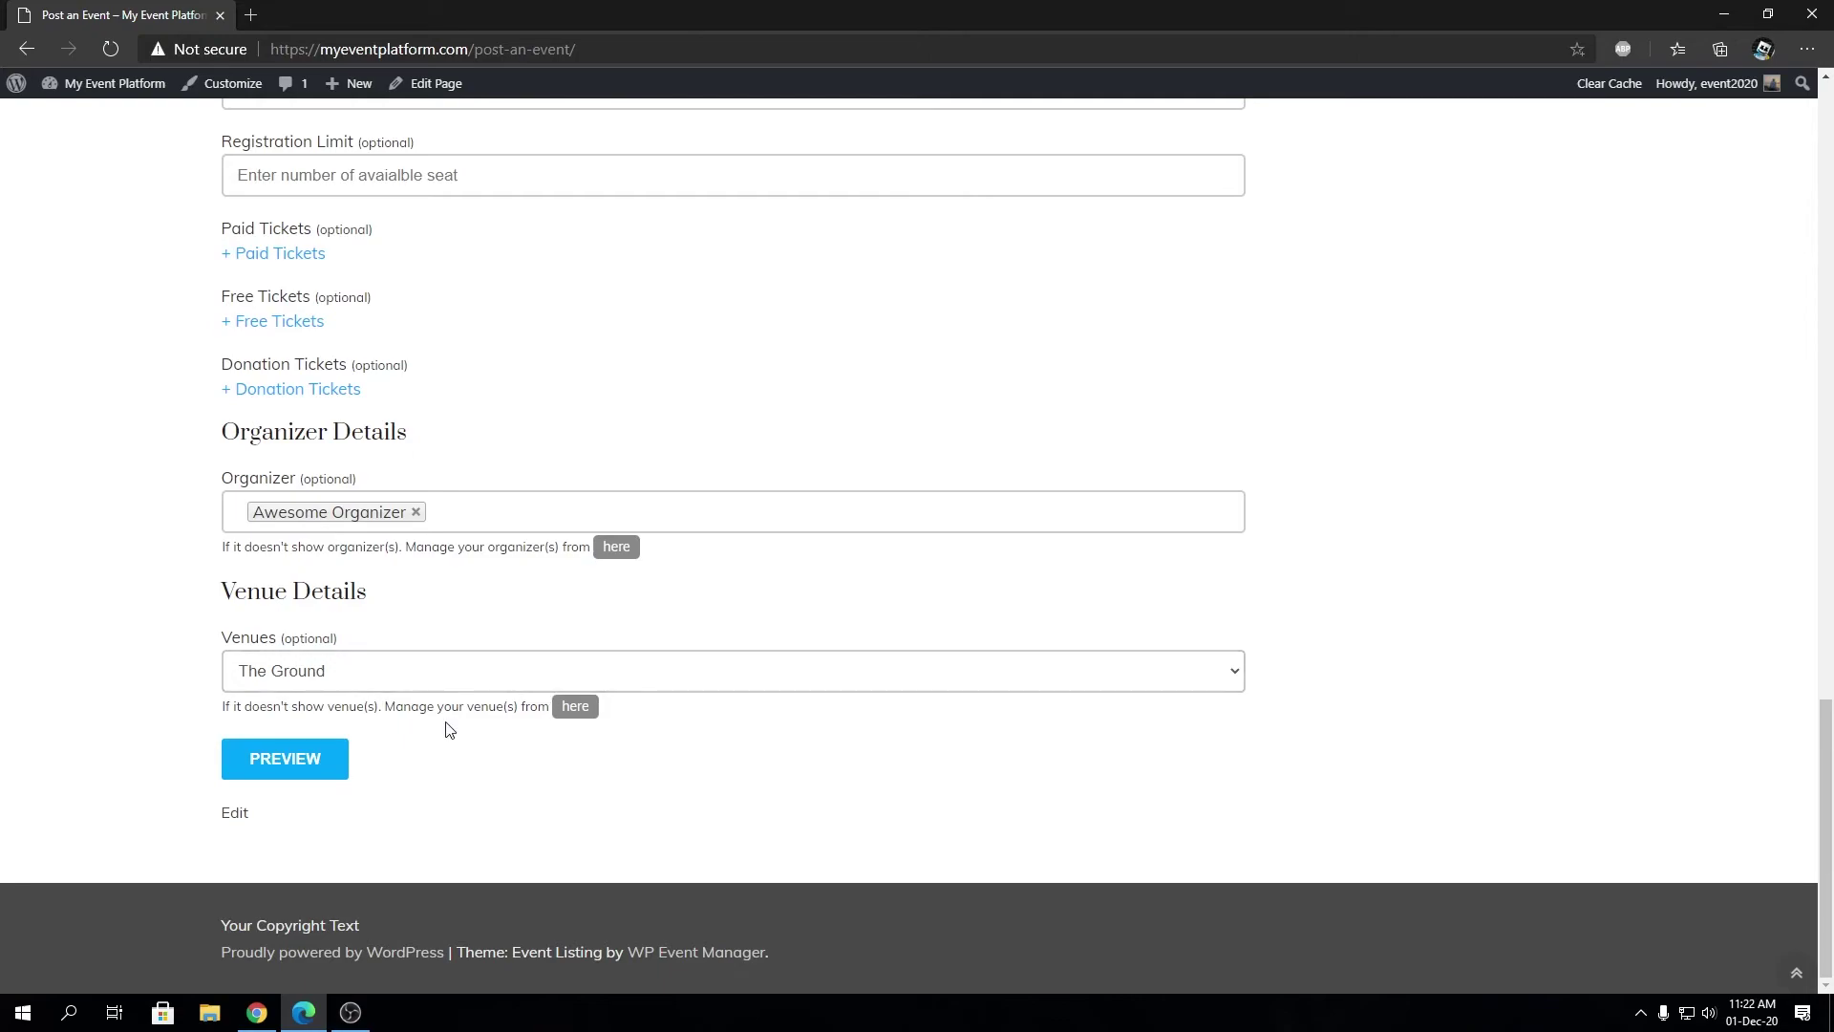
pyautogui.click(328, 766)
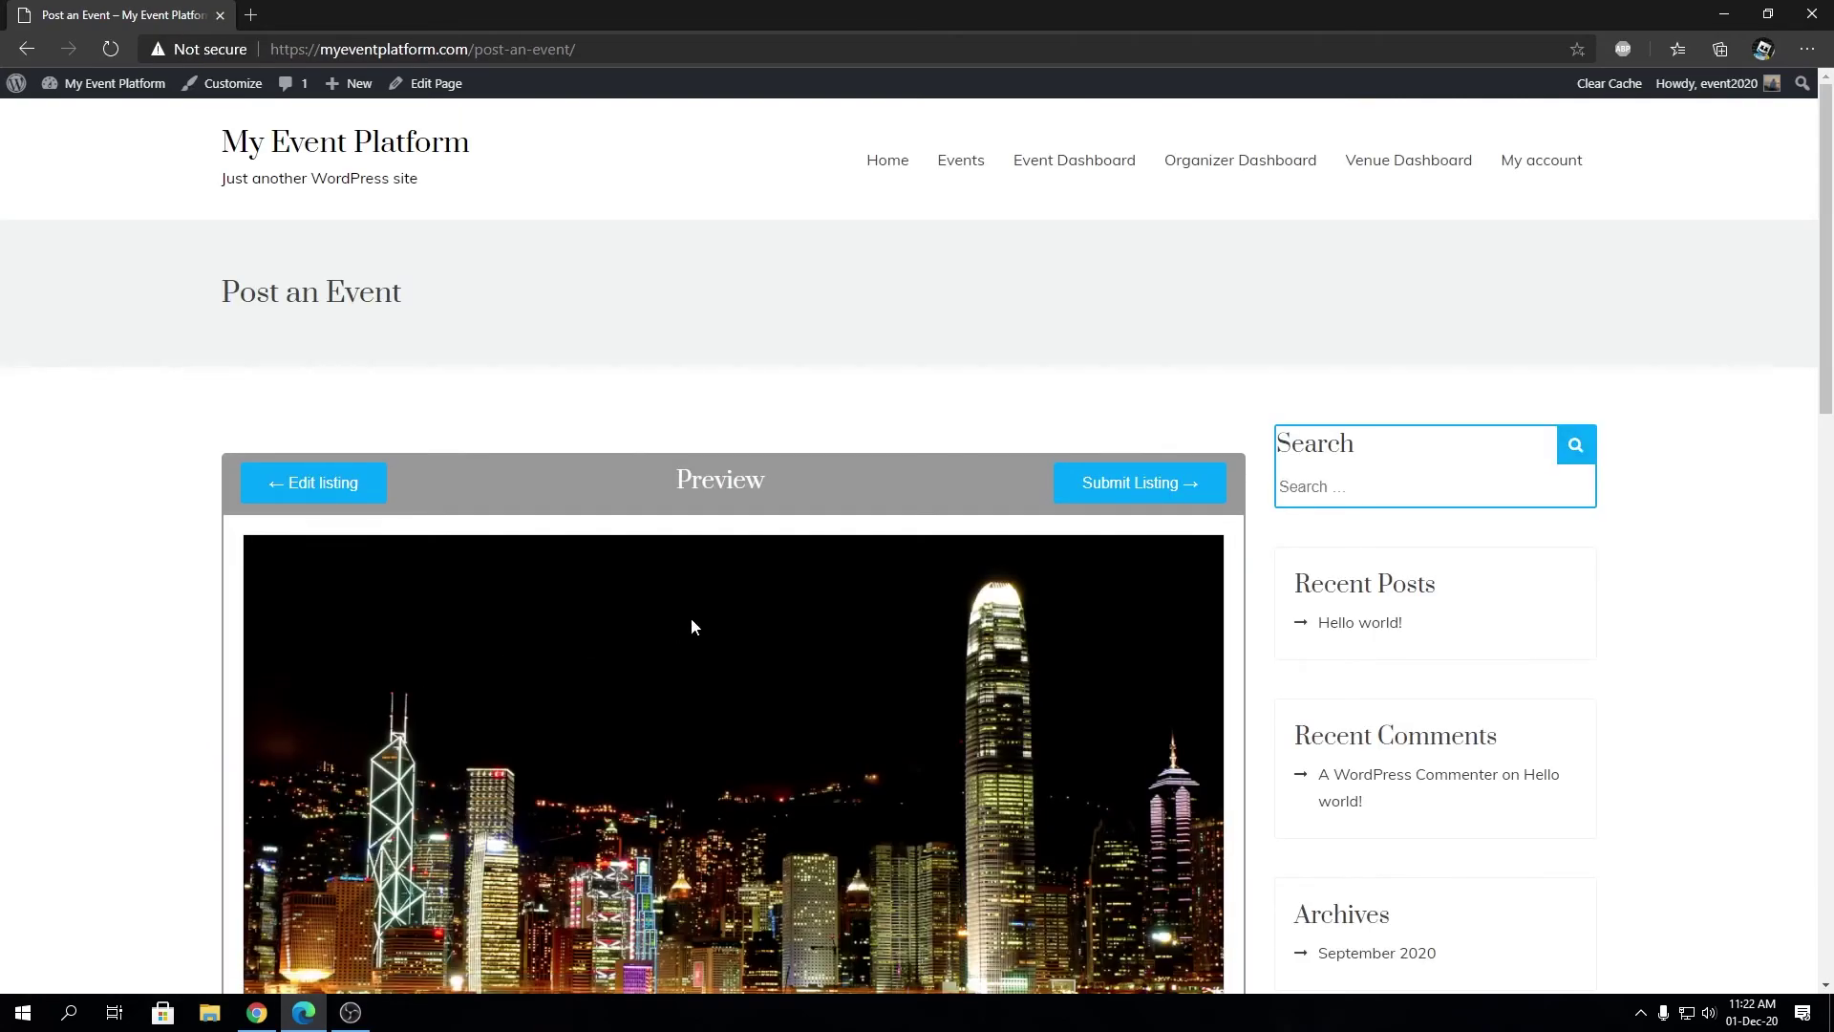
pyautogui.click(1108, 488)
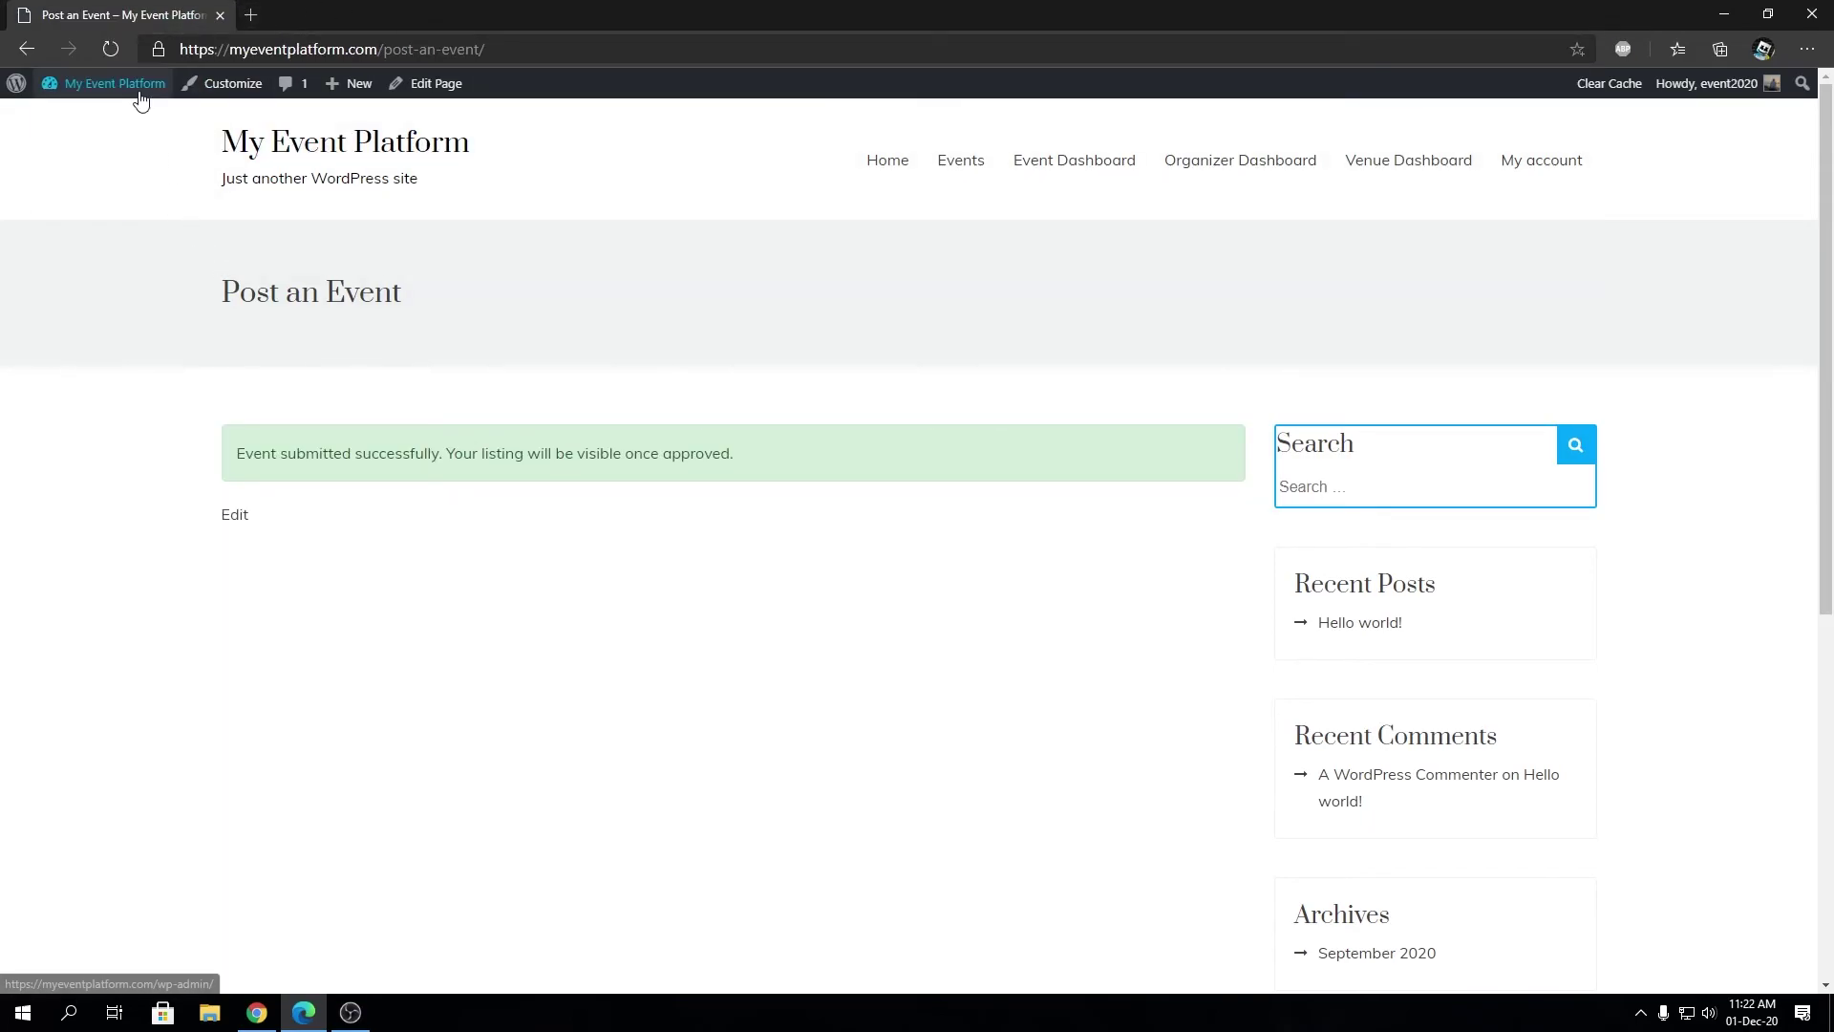
# Open the WordPress admin Dashboard in a new browser tab
pyautogui.moveTo(134, 86)
pyautogui.rightClick(82, 127)
pyautogui.click(111, 142)
pyautogui.click(291, 12)
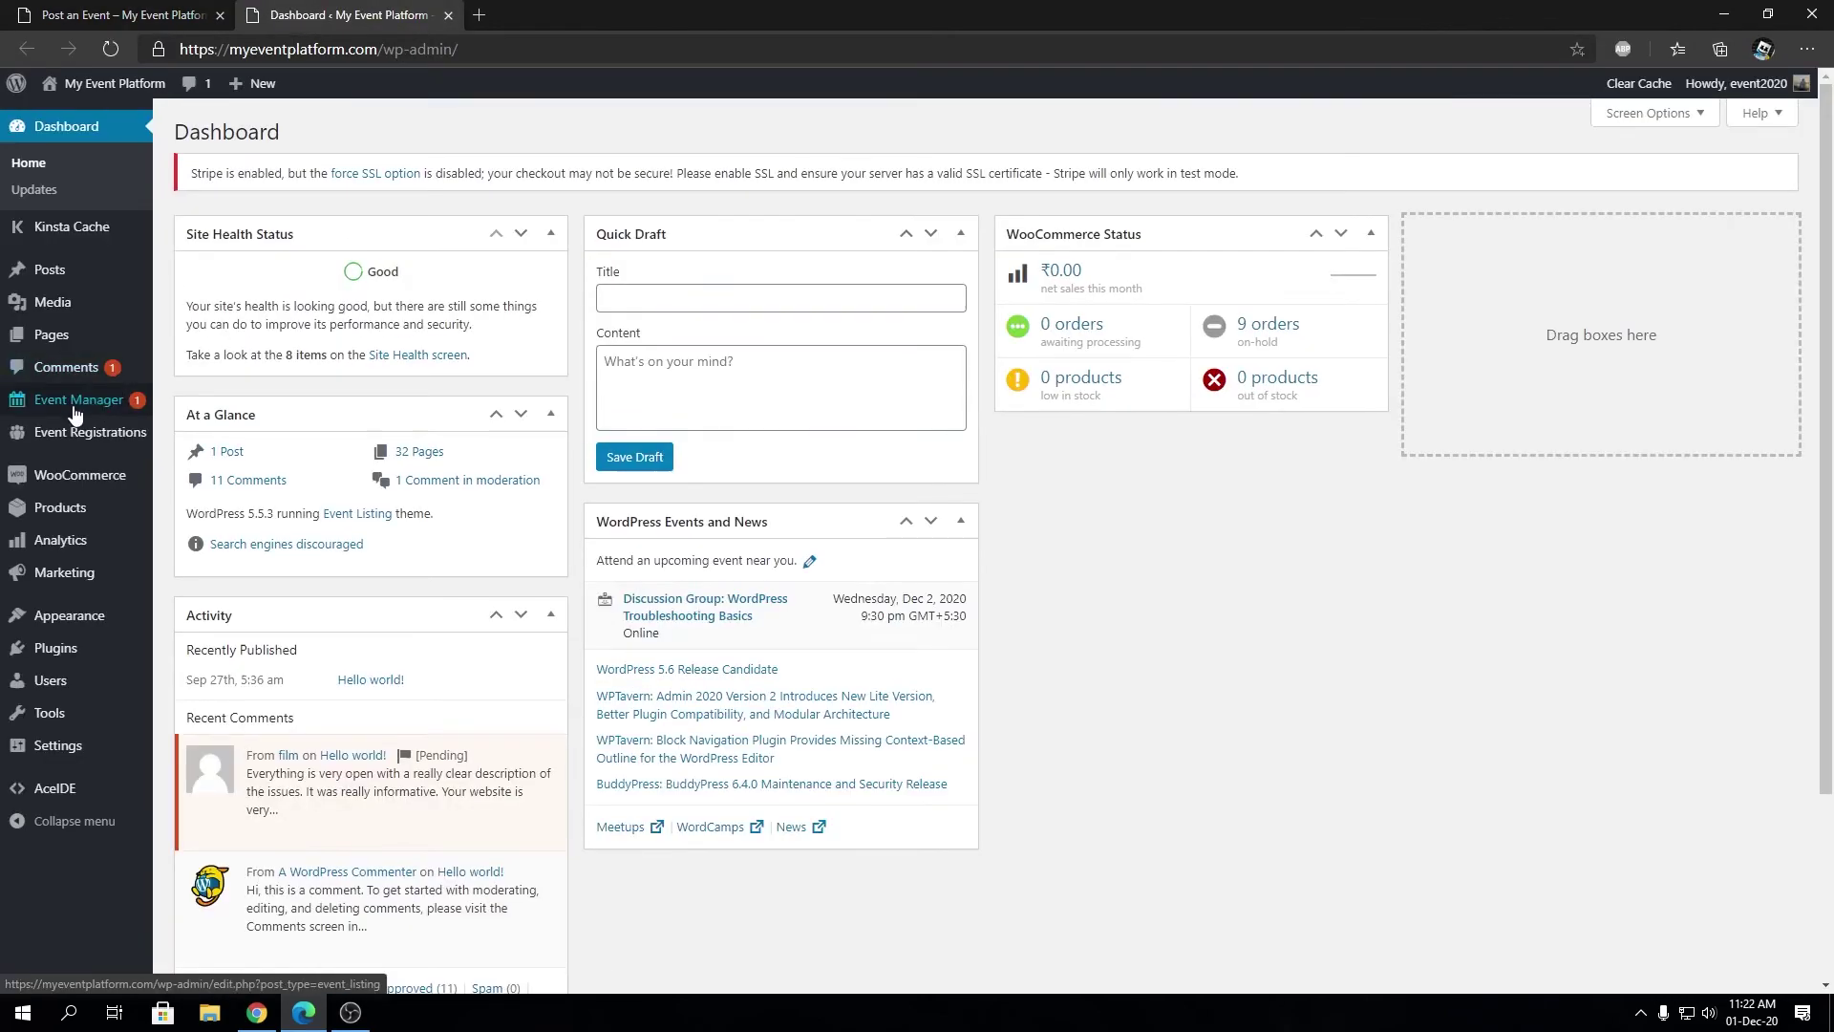
# Approve The New Year Party under Event Manager > All Events and return to the Post an Event tab
pyautogui.moveTo(77, 406)
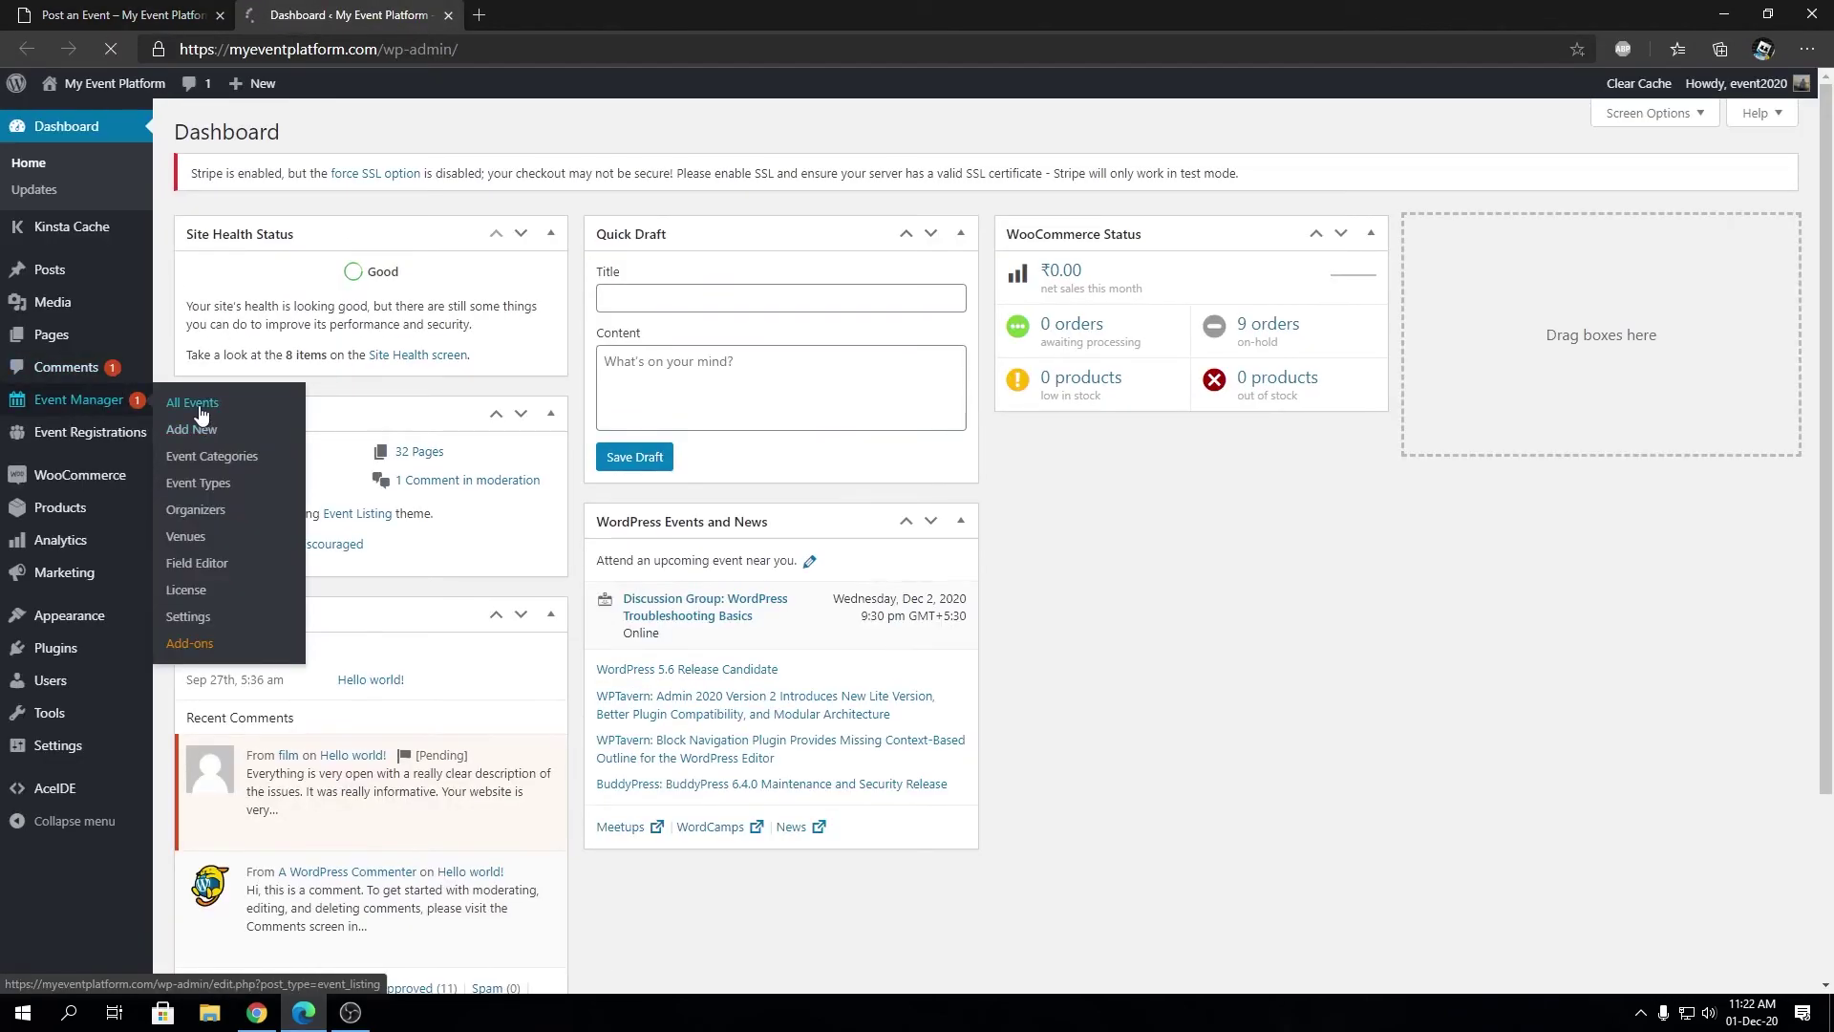
pyautogui.click(191, 402)
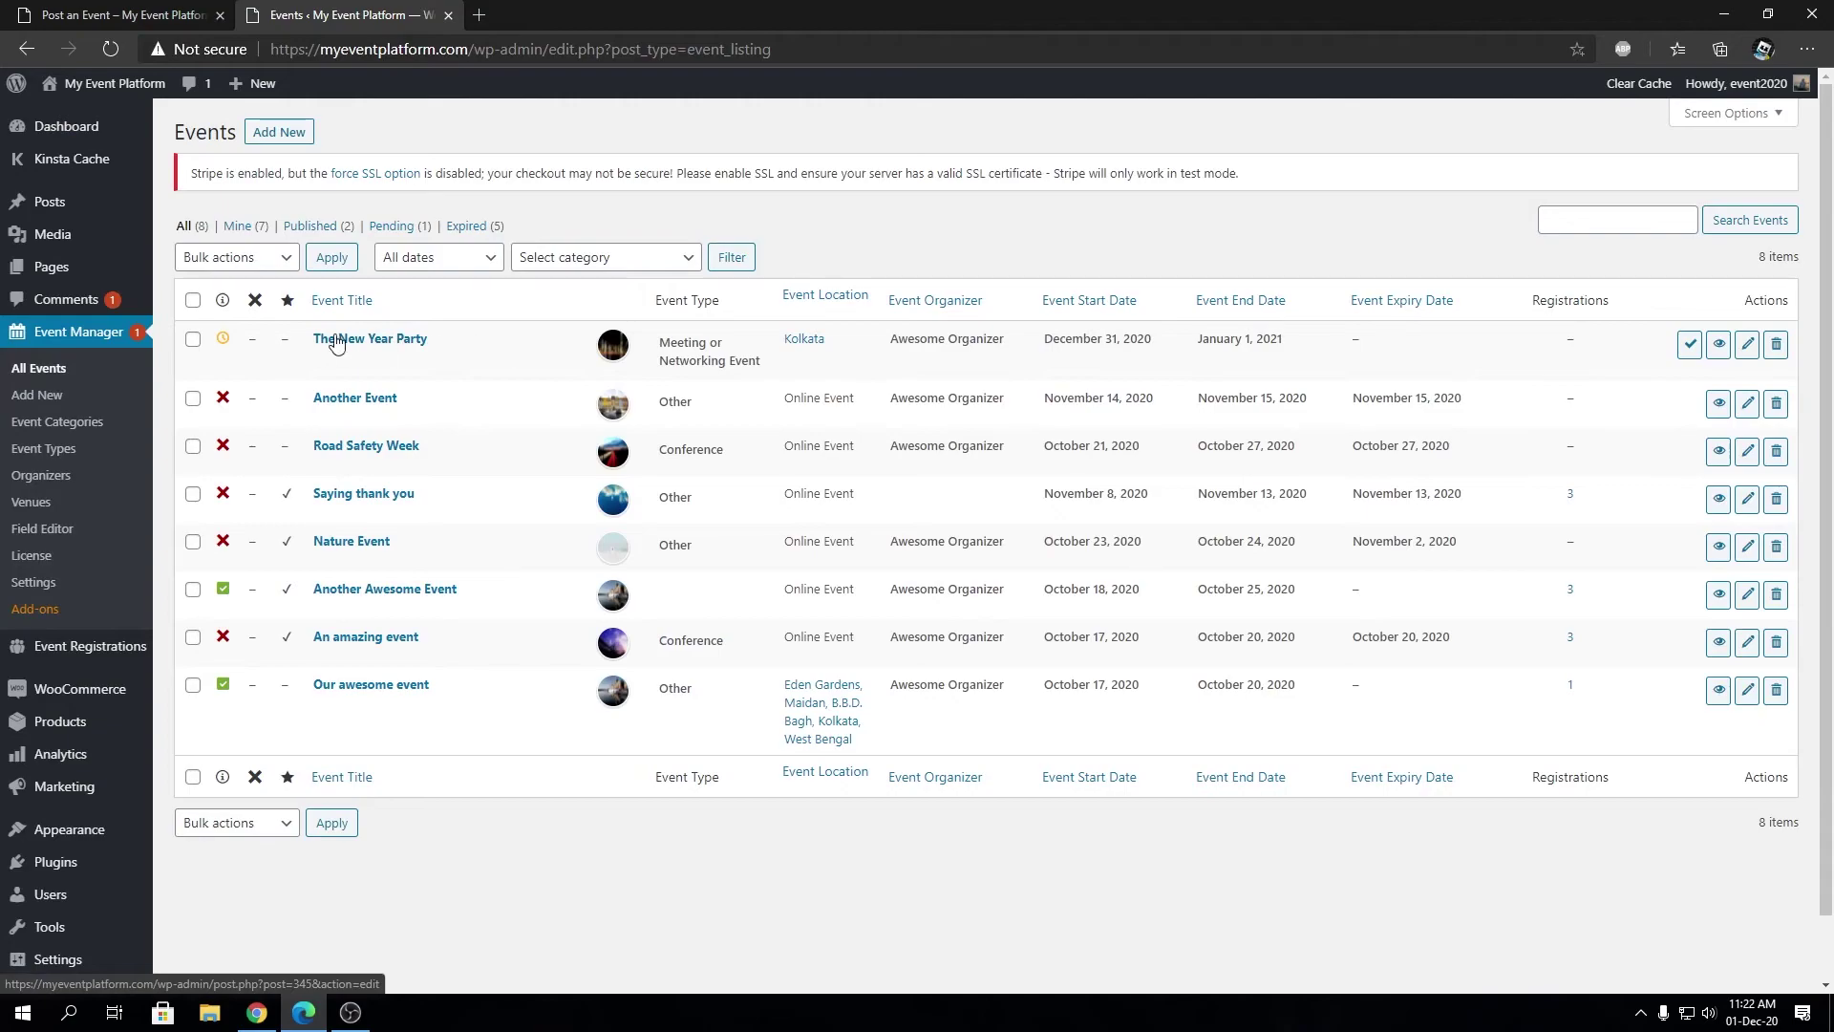
pyautogui.click(1685, 354)
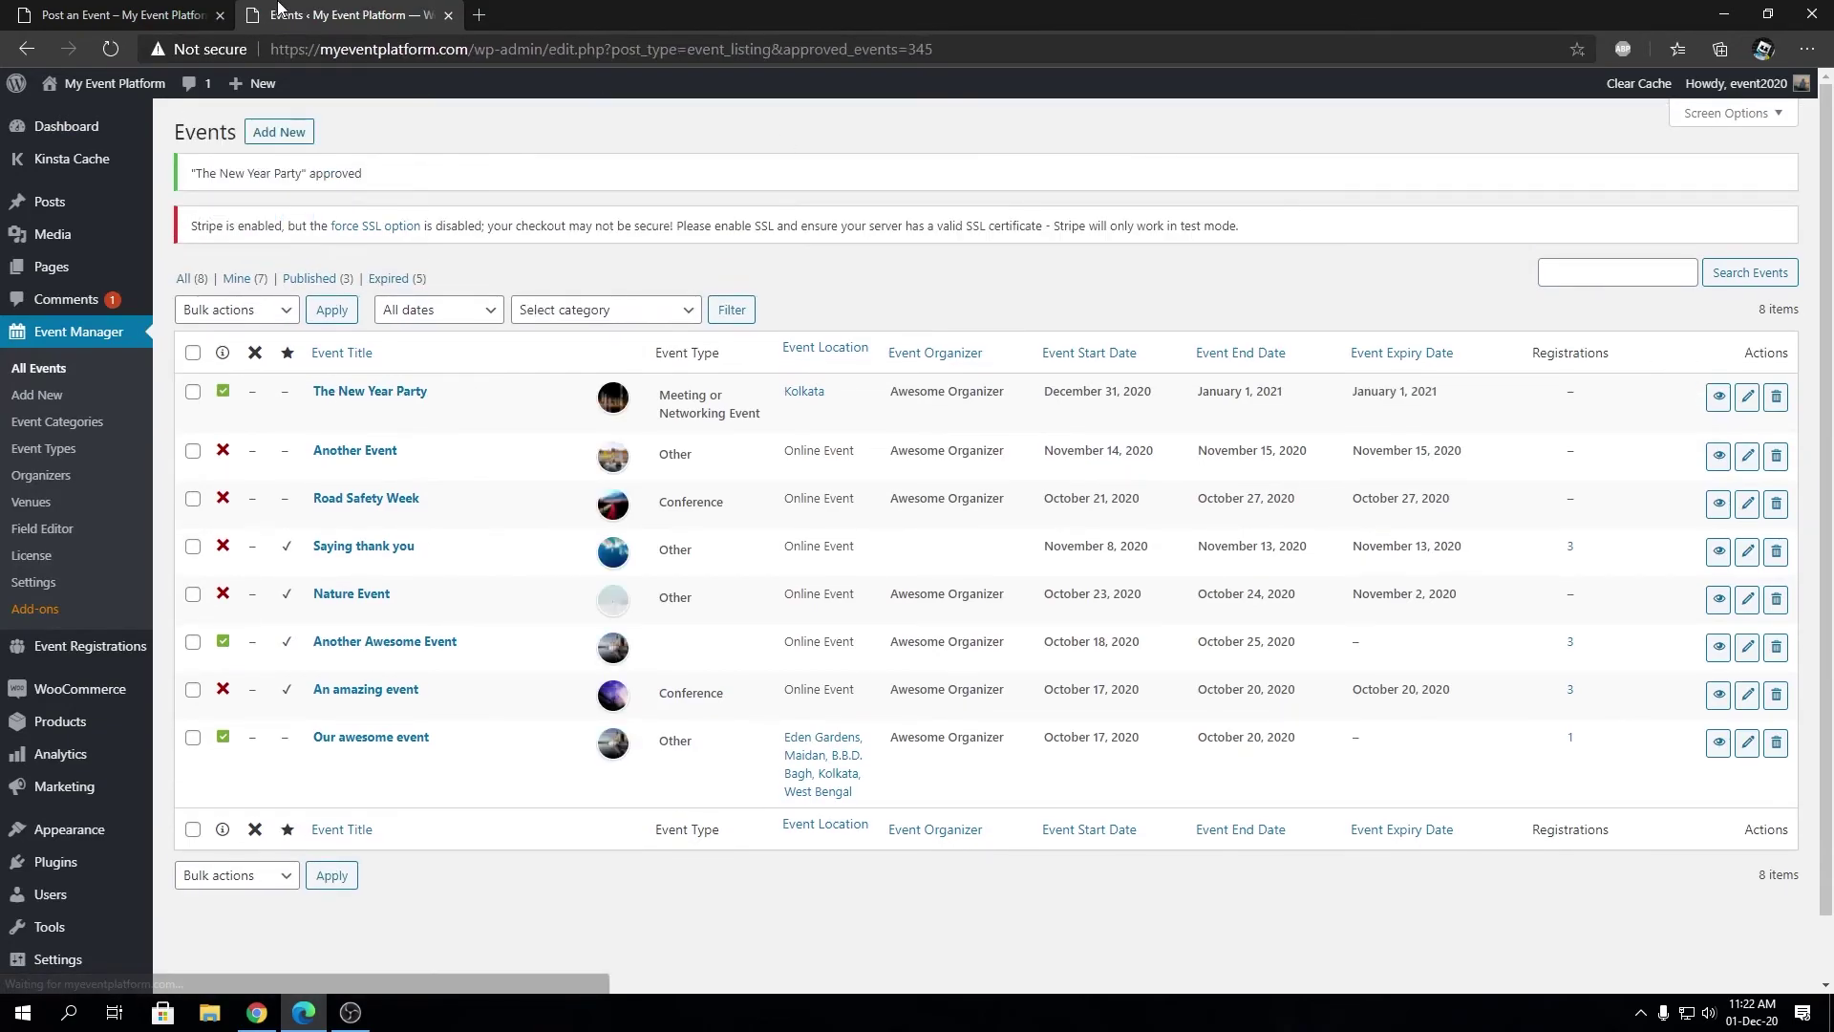
pyautogui.hotkey('ctrl', 'shift', 'Tab')
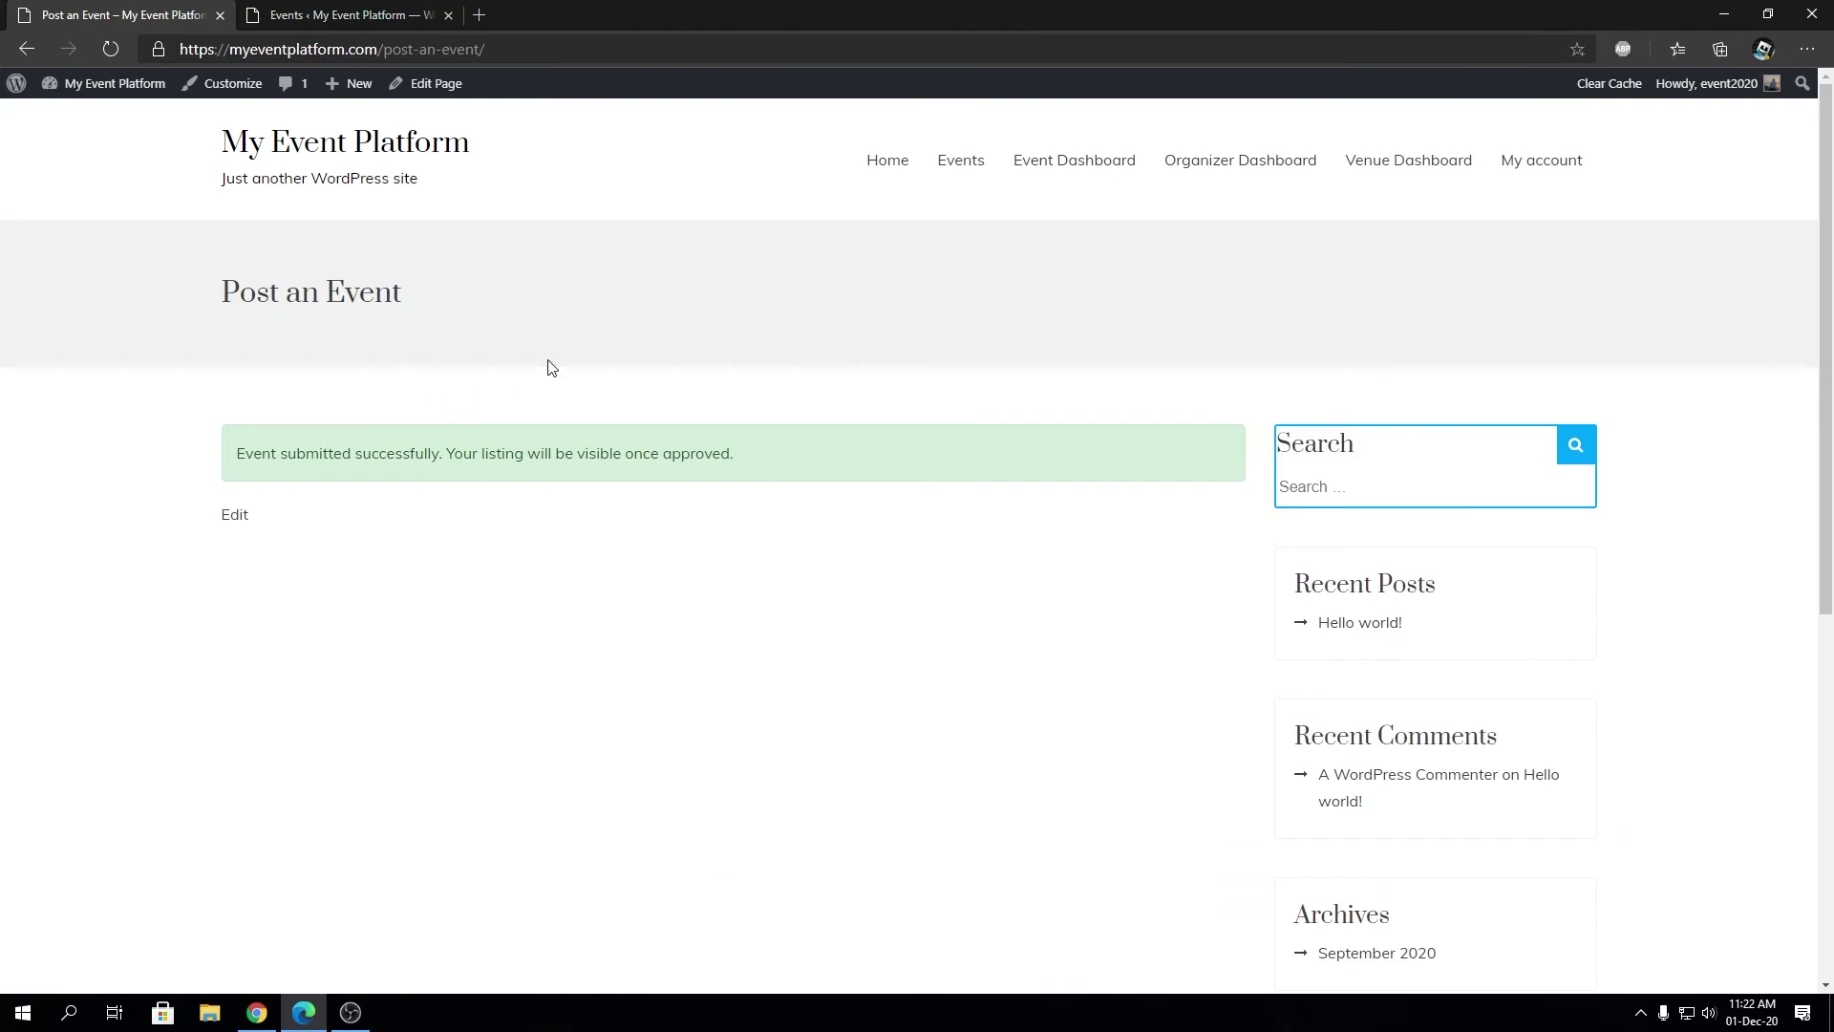
# Open The New Year Party's page from the Event Dashboard and scroll down to its Venue section
pyautogui.click(1039, 177)
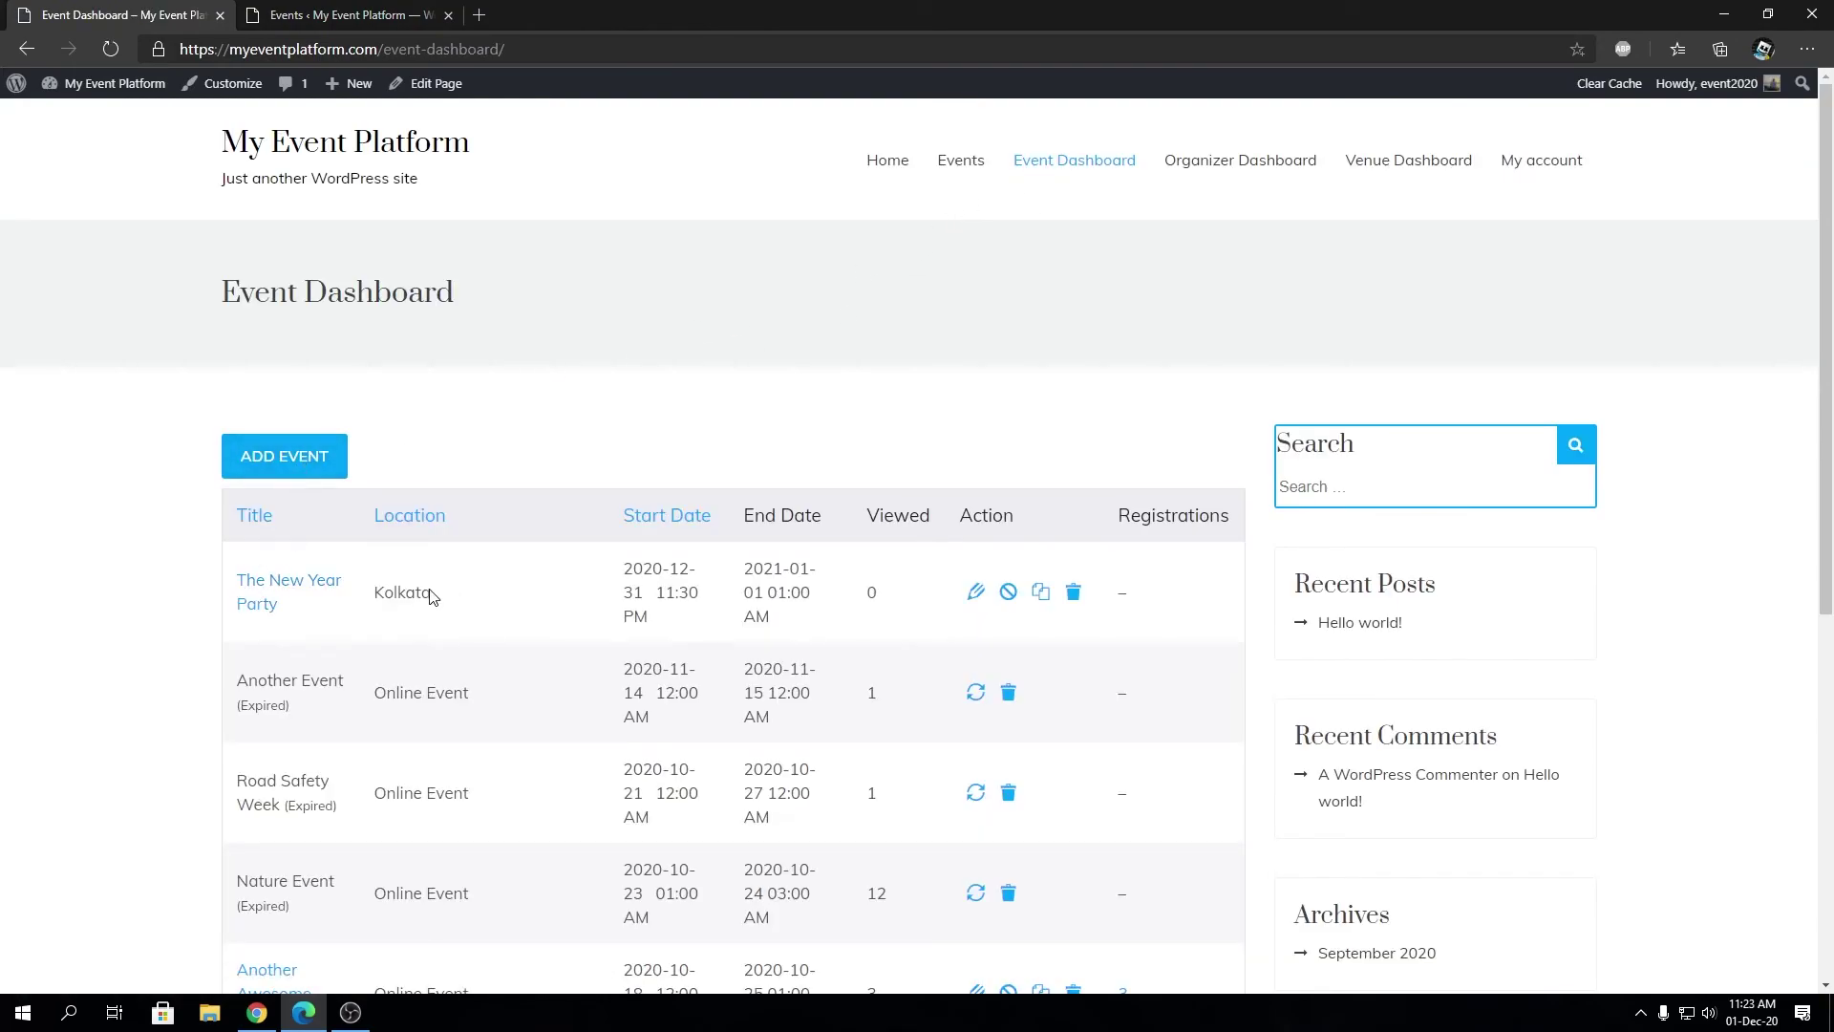
pyautogui.click(306, 592)
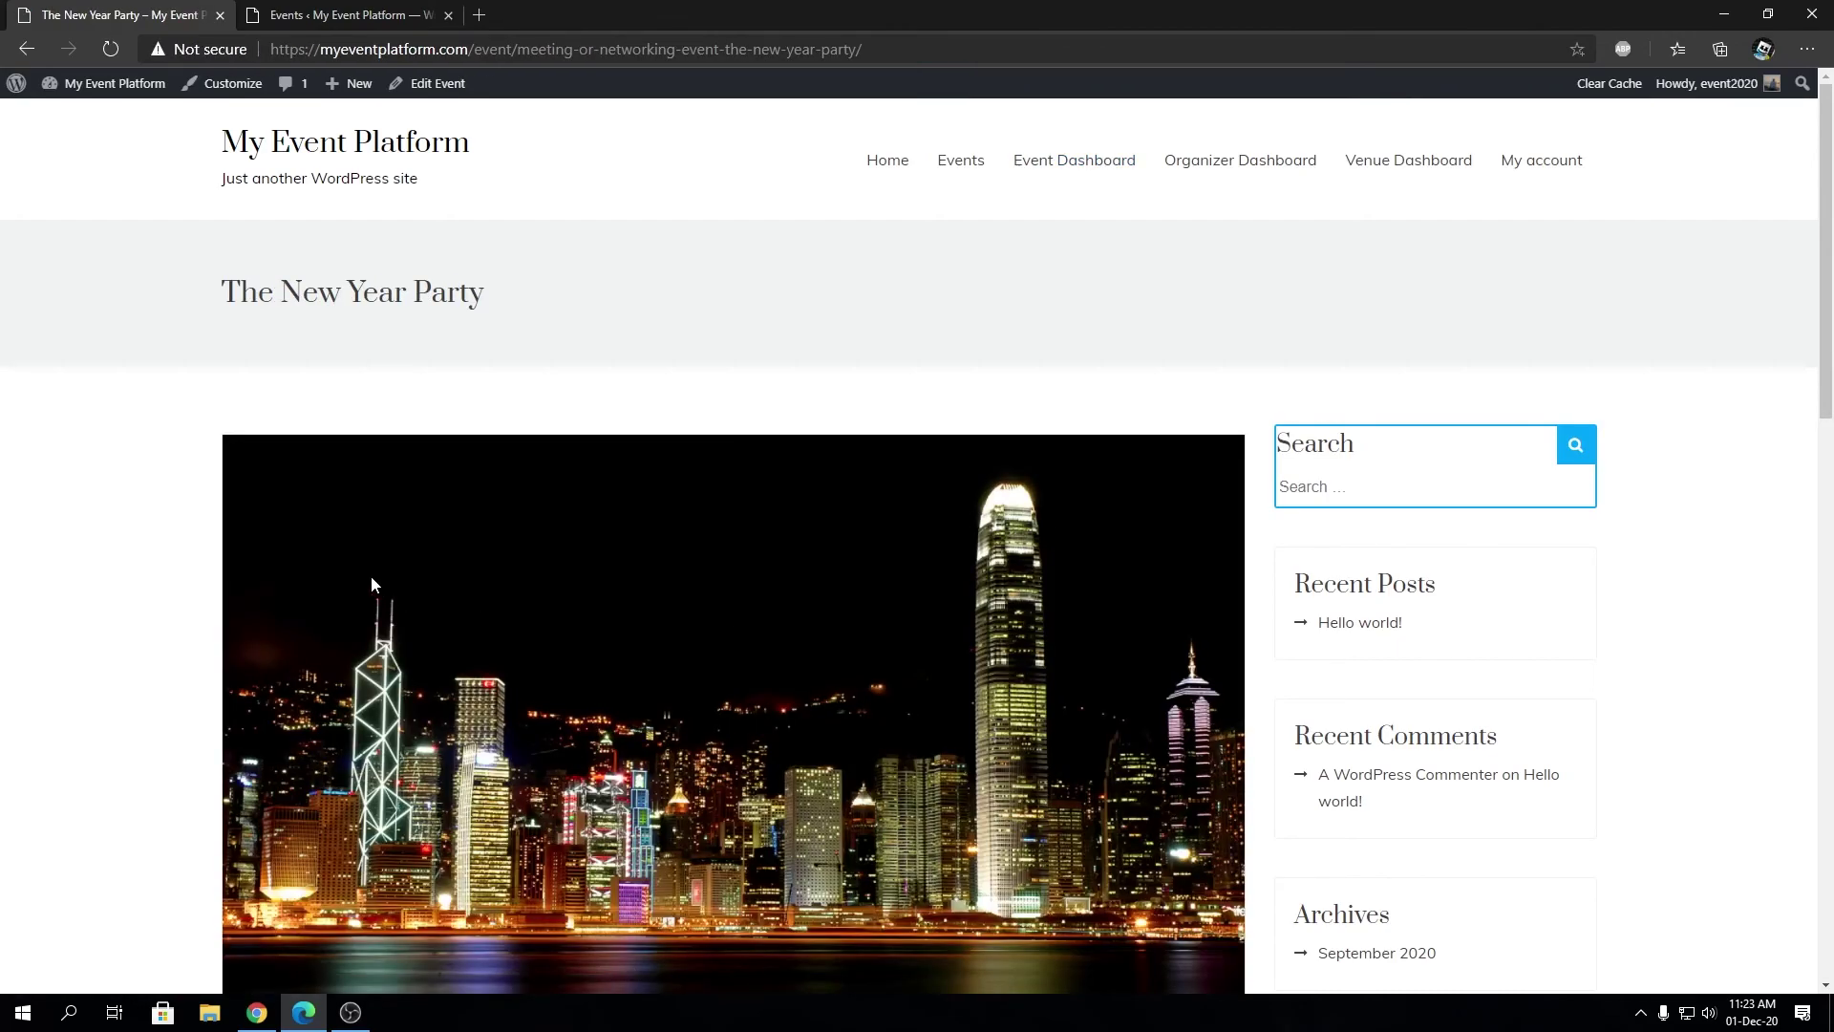
pyautogui.scroll(-8, 777, 525)
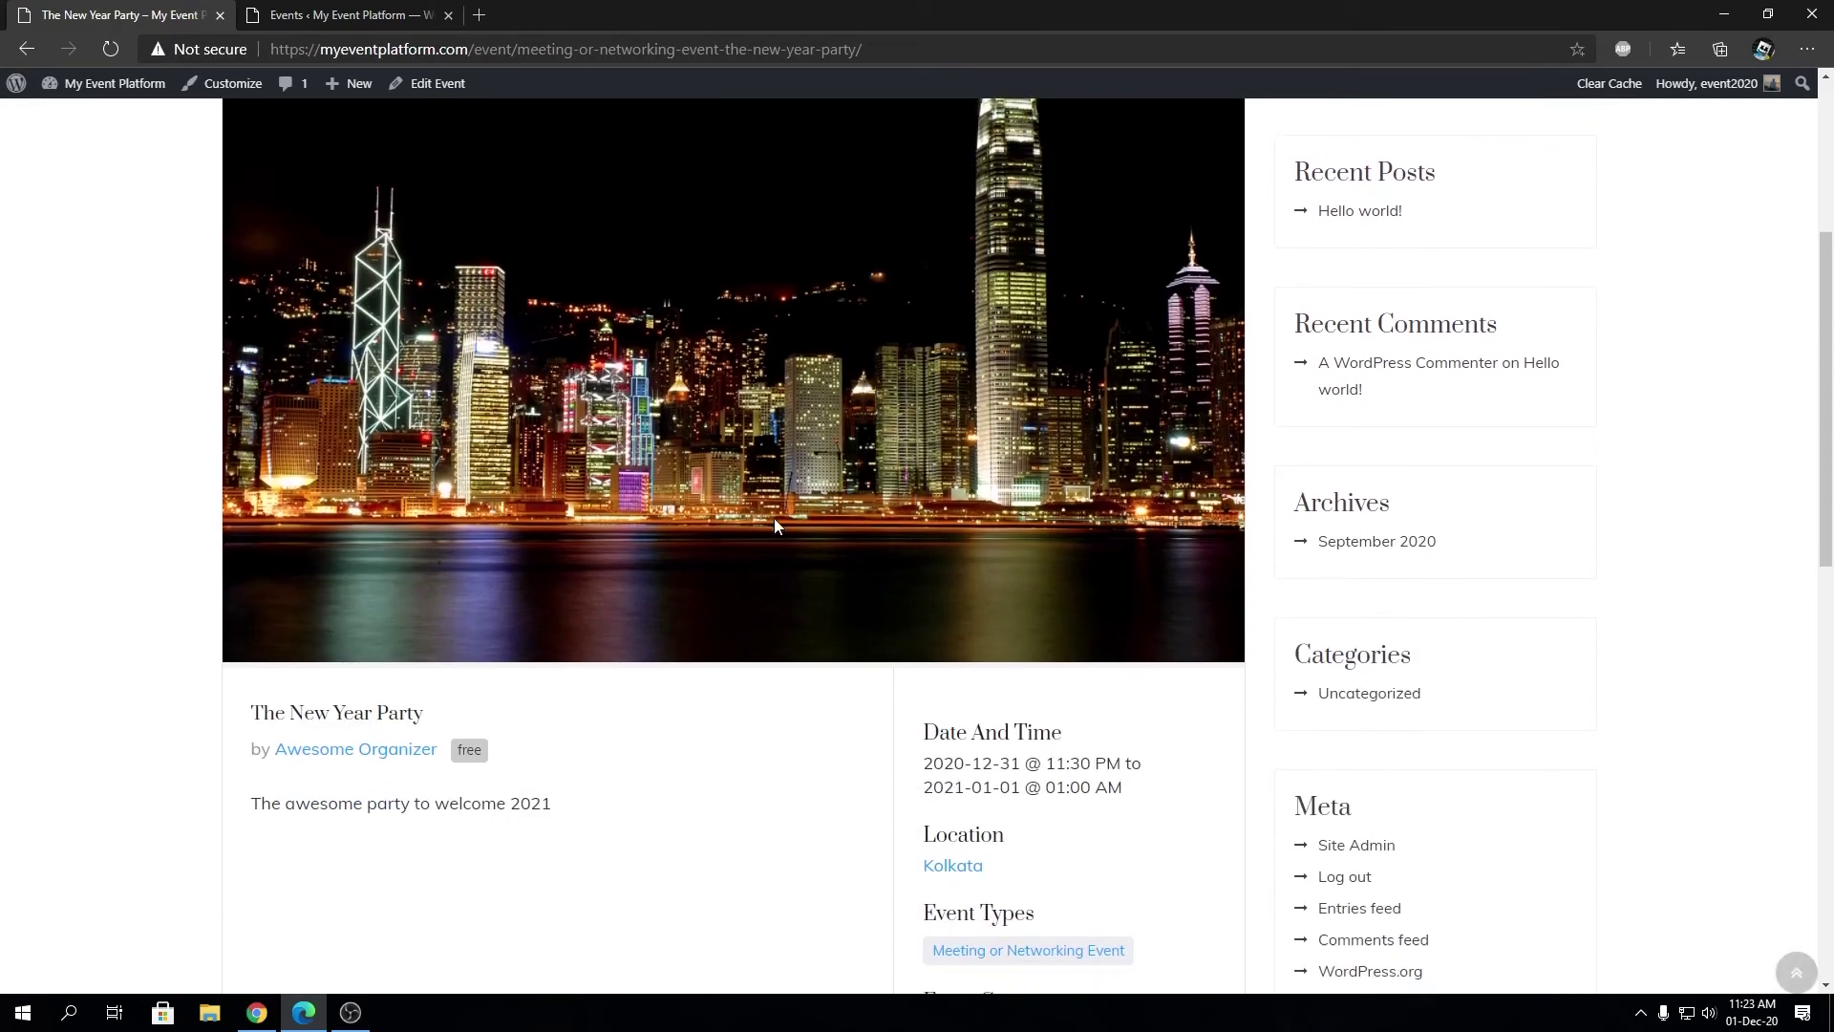
pyautogui.scroll(-4, 778, 524)
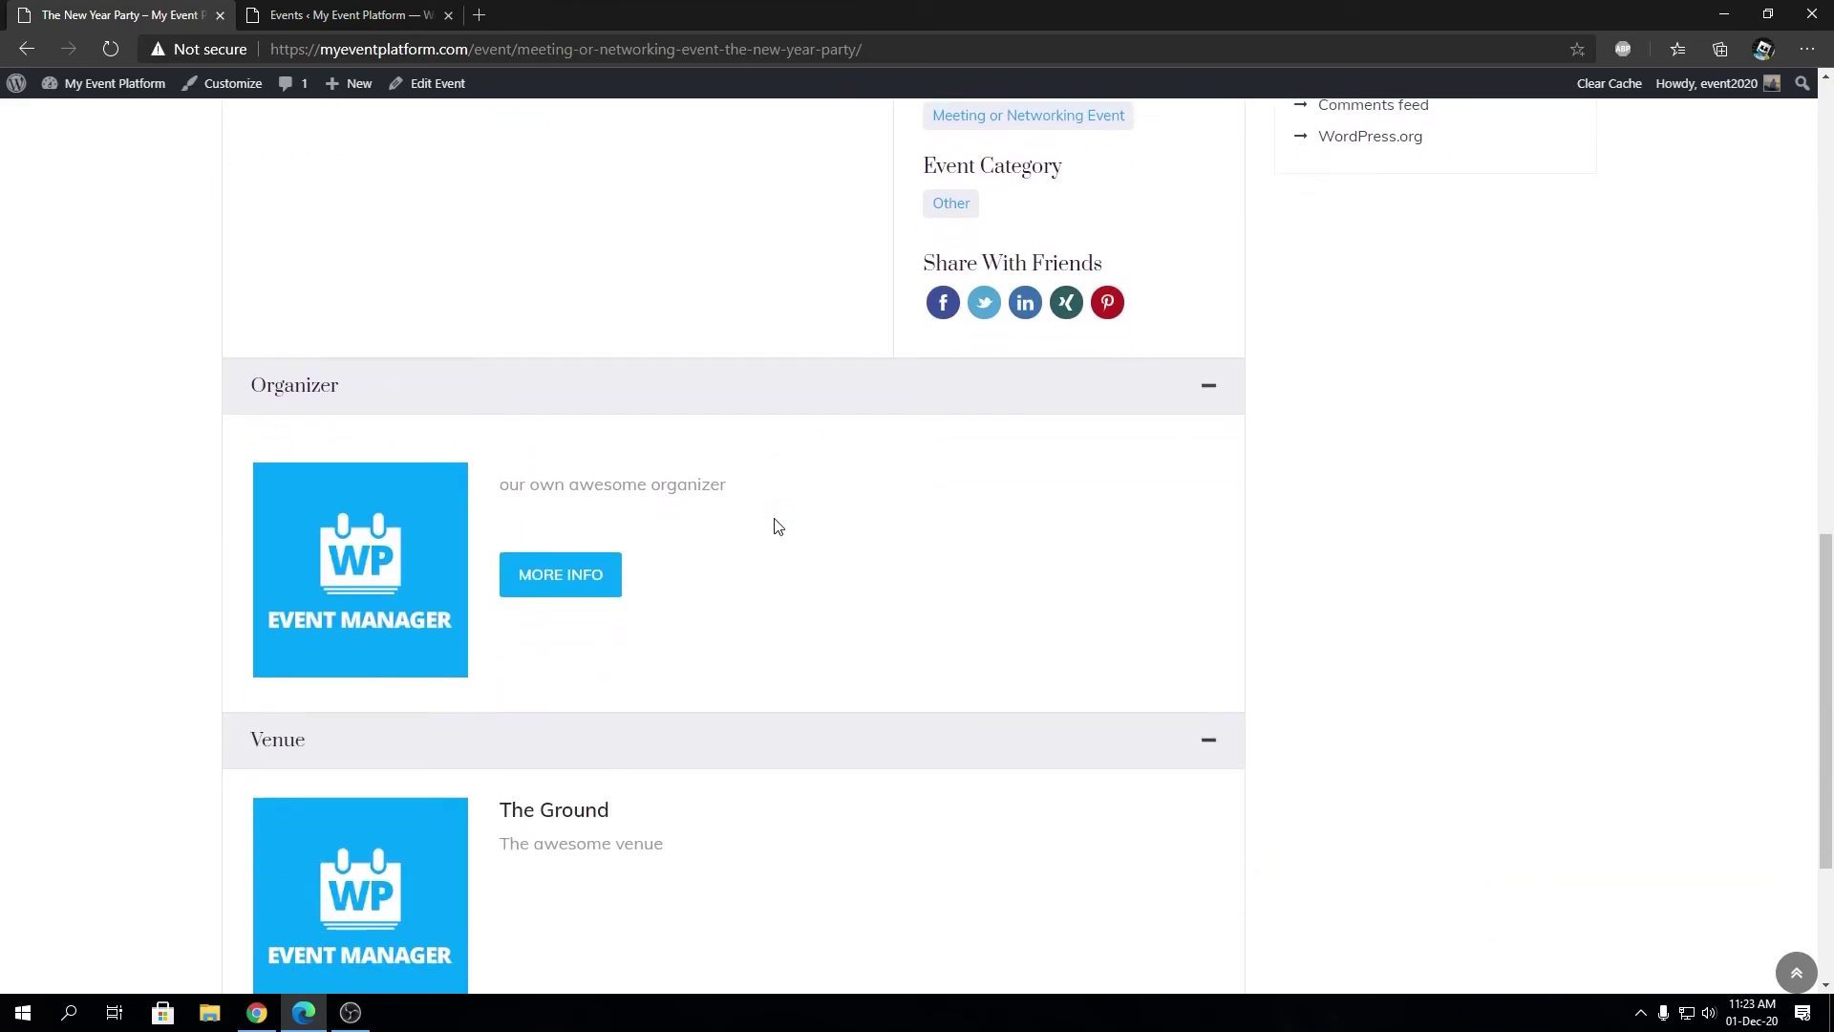
pyautogui.scroll(-1, 885, 495)
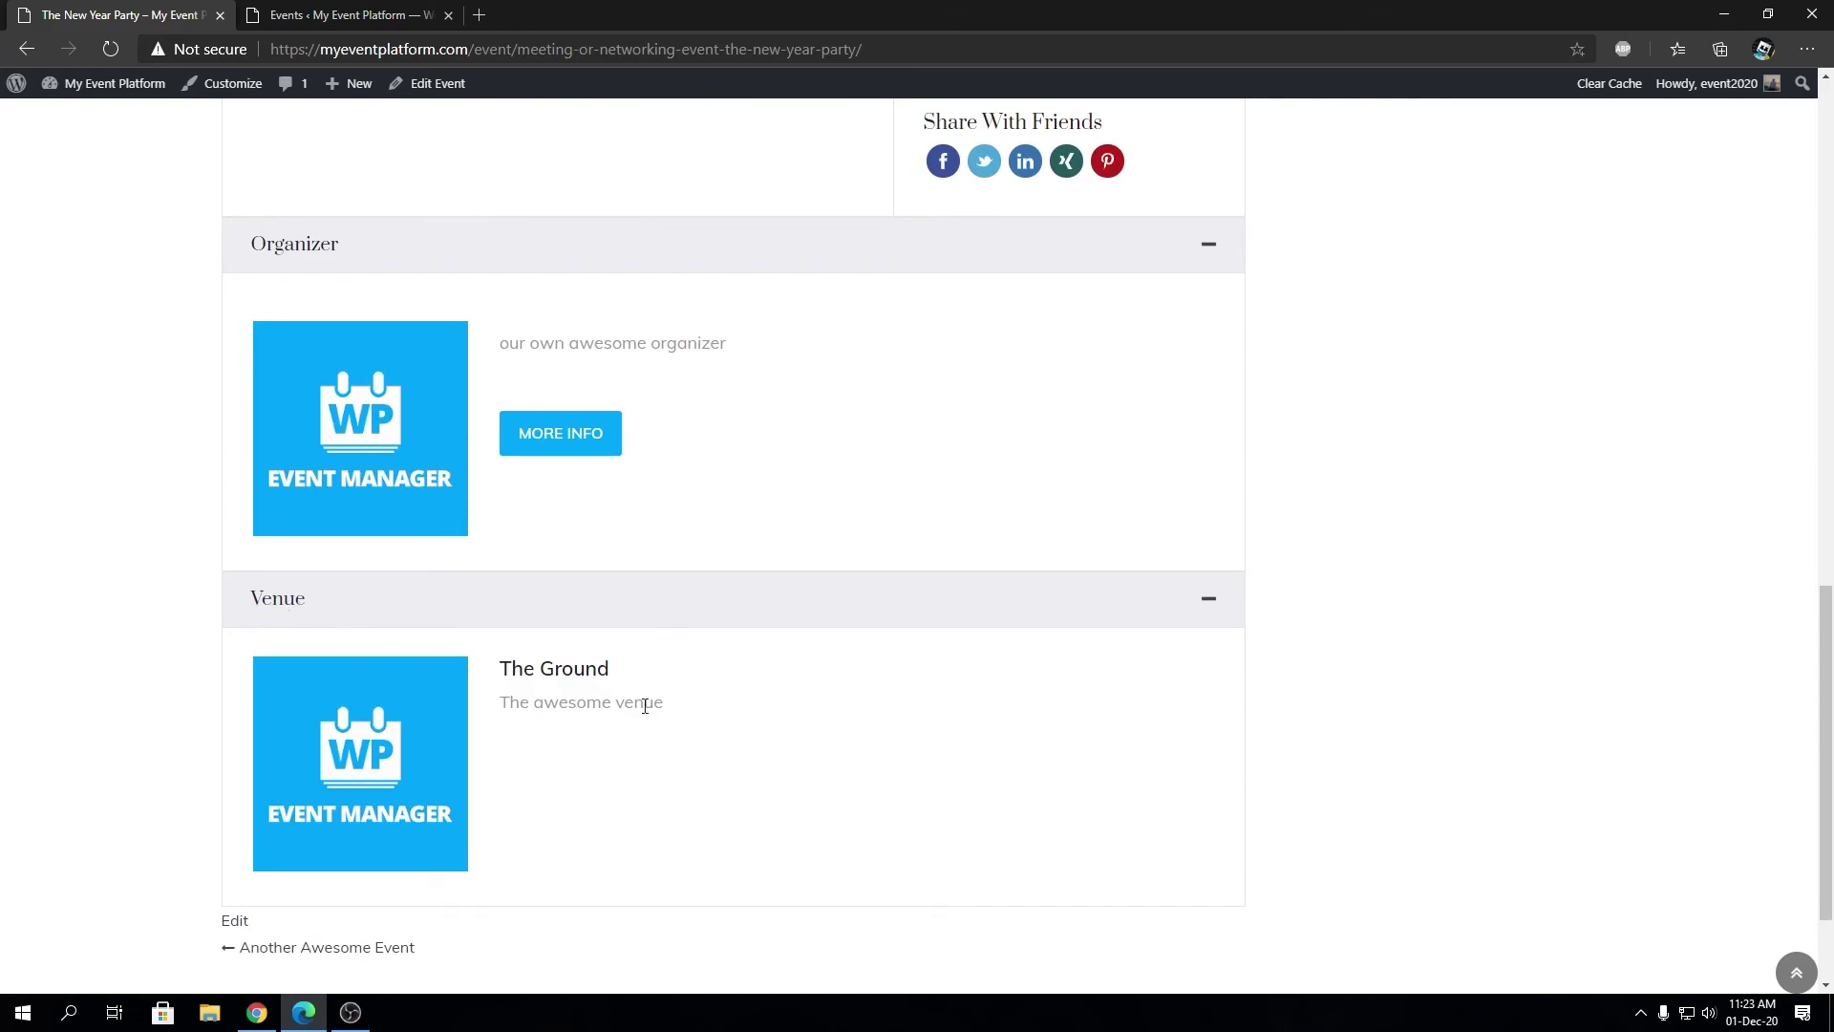
# Highlight the venue name The Ground and its description
pyautogui.tripleClick(511, 672)
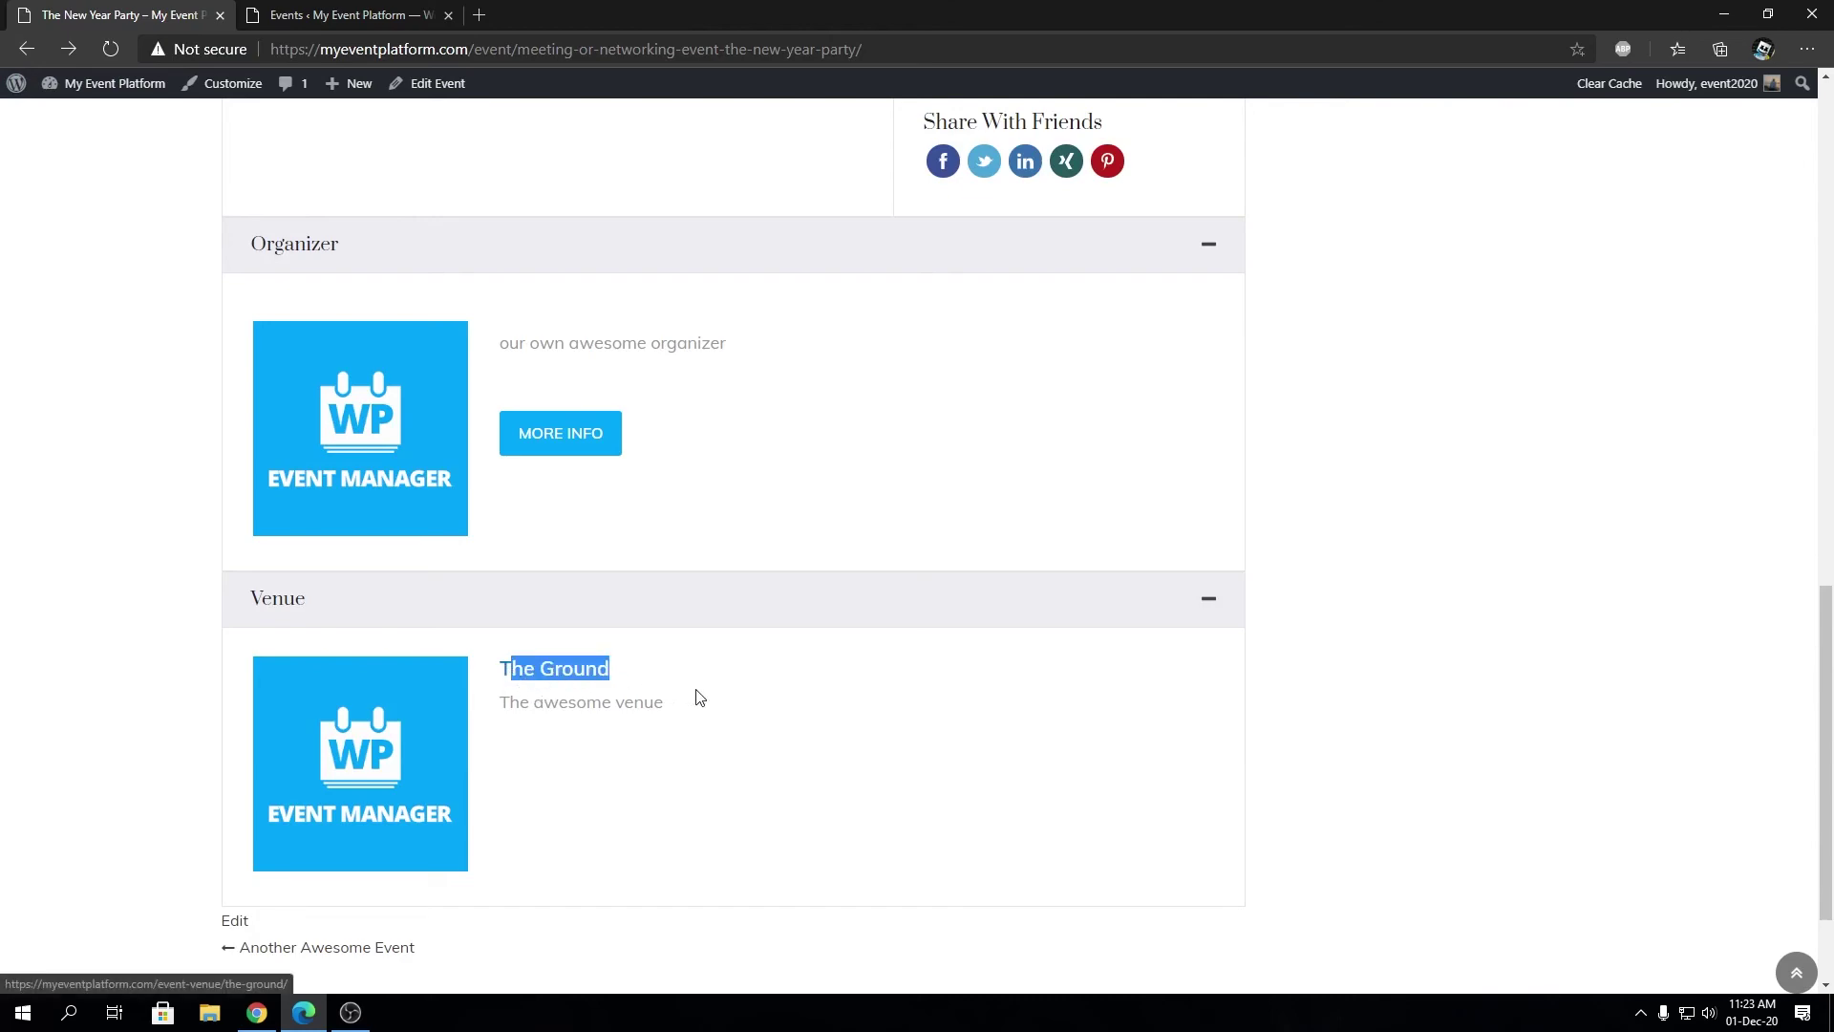
pyautogui.moveTo(698, 698); pyautogui.dragTo(512, 702)
pyautogui.click(562, 778)
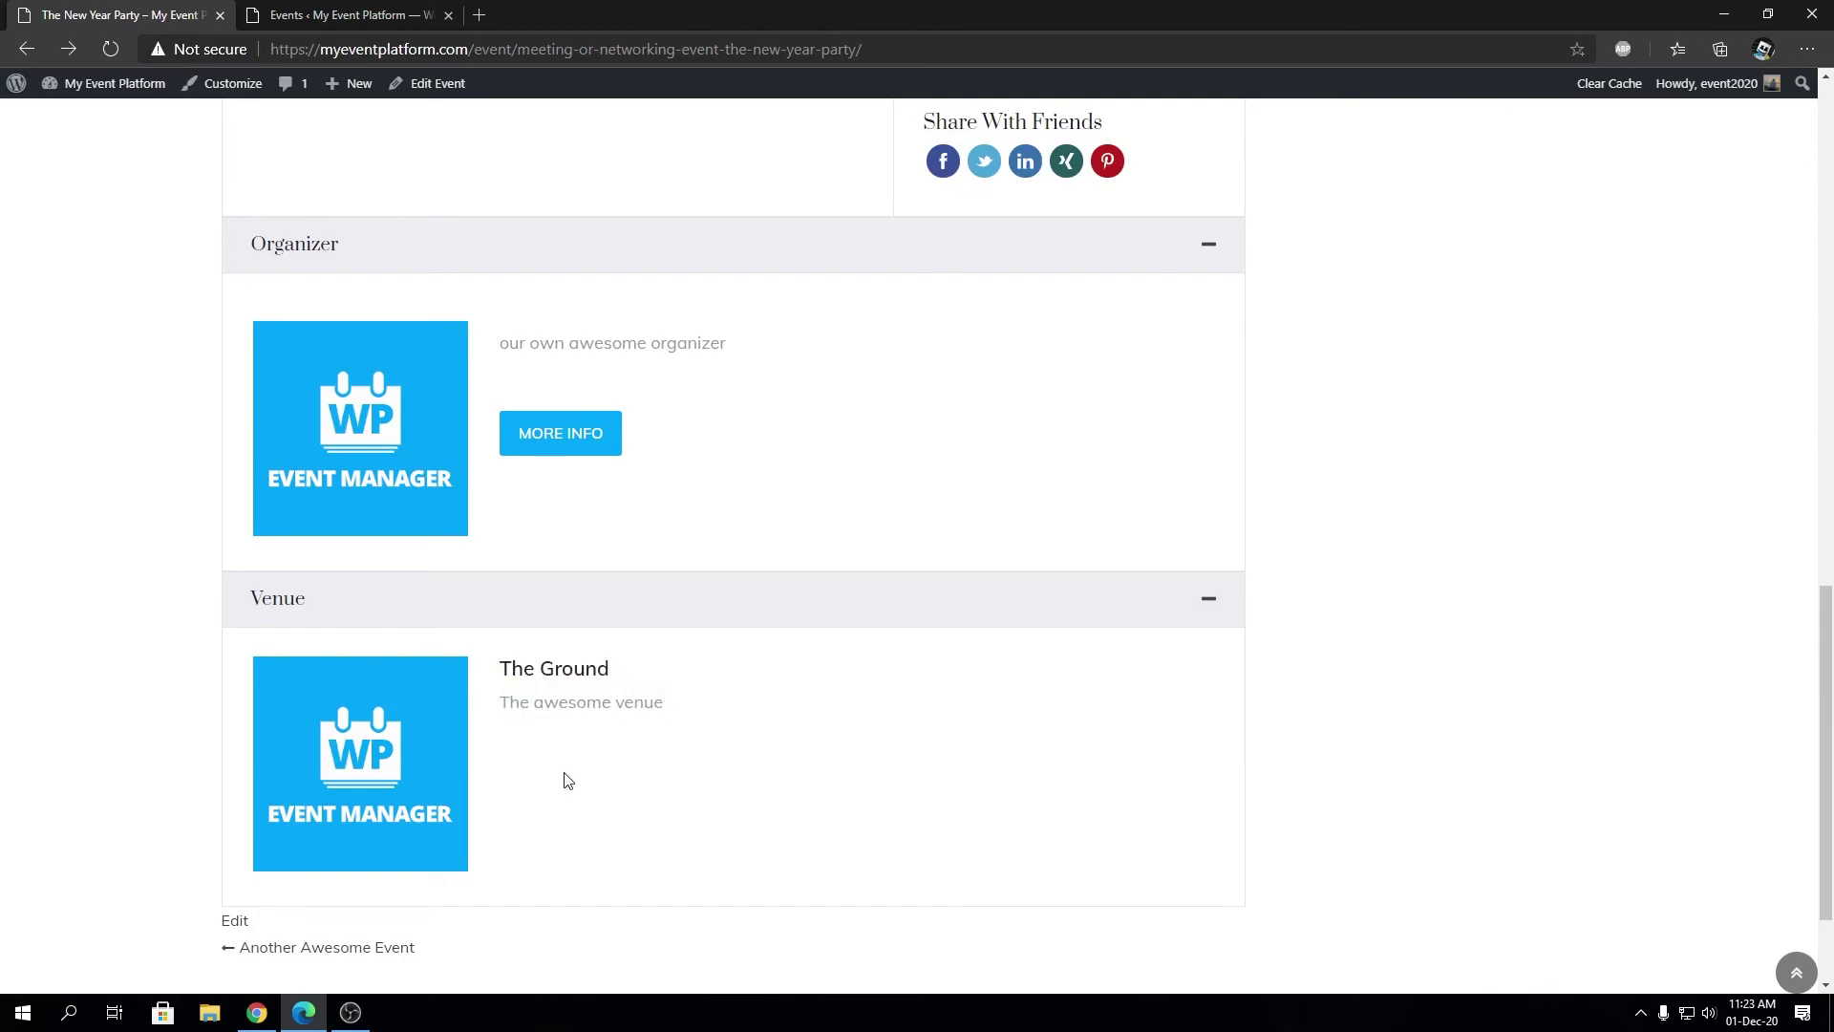